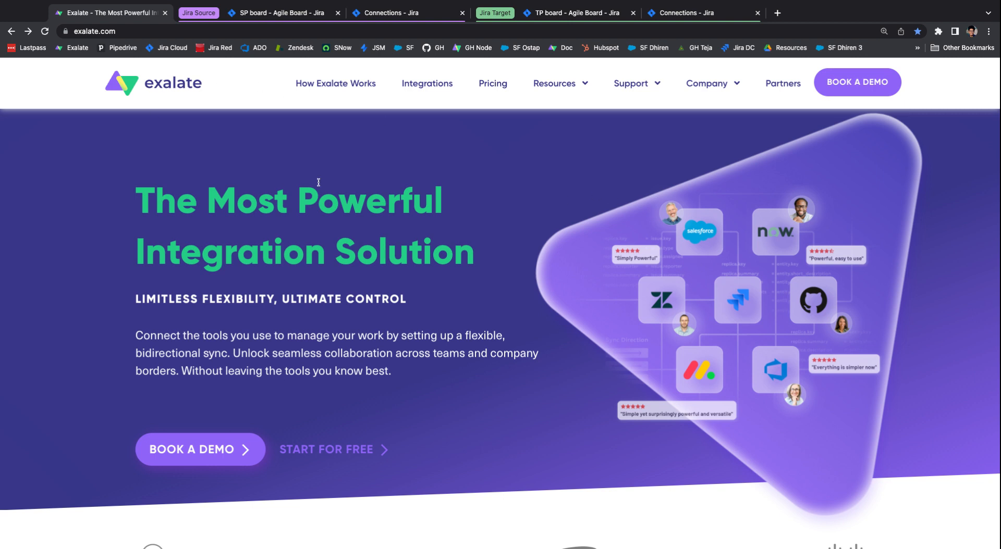
- Open the Exalate documentation and the step-by-step guide for integrating Jira Cloud with Jira Cloud
{"action": "left_click", "coordinate": [115, 32]}
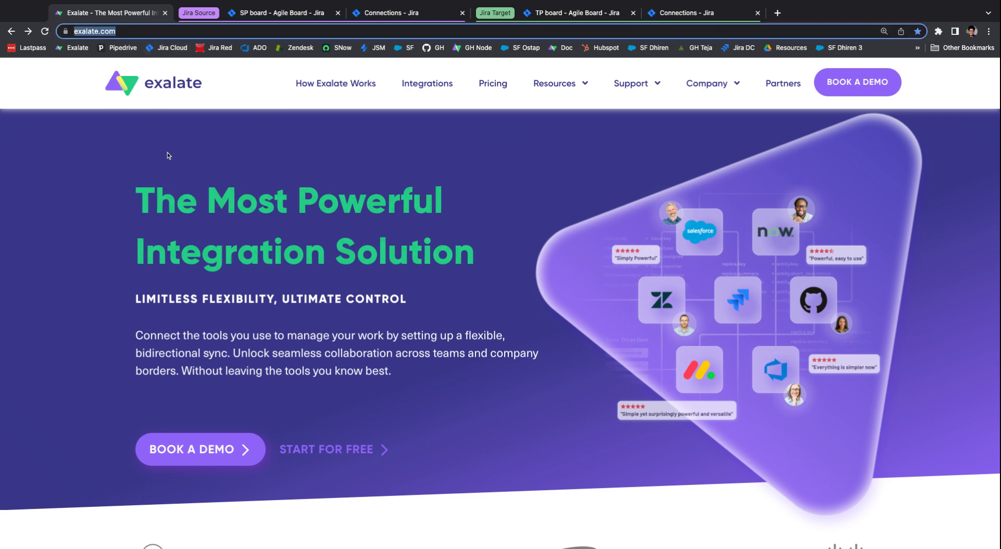
{"action": "left_click", "coordinate": [510, 172]}
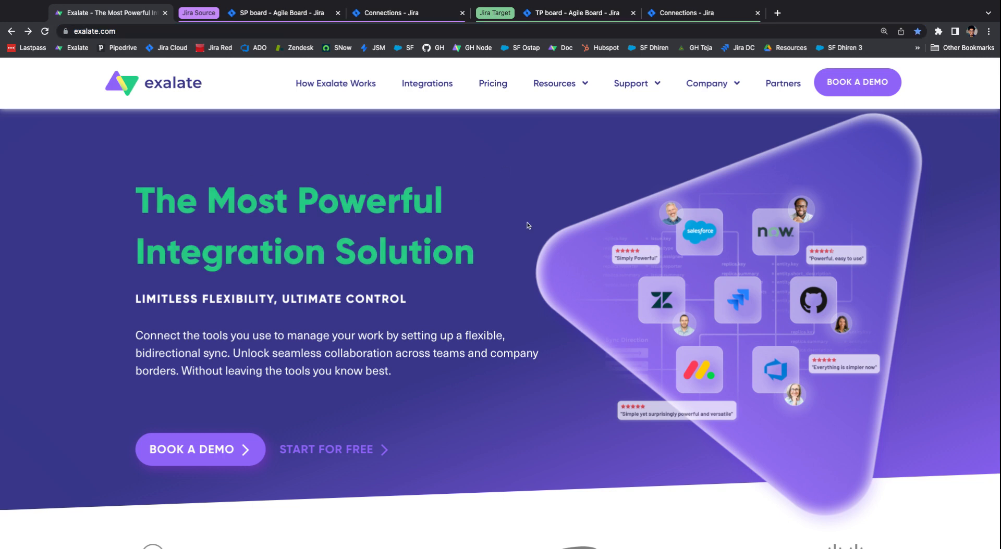
{"action": "mouse_move", "coordinate": [638, 93]}
{"action": "left_click", "coordinate": [641, 119]}
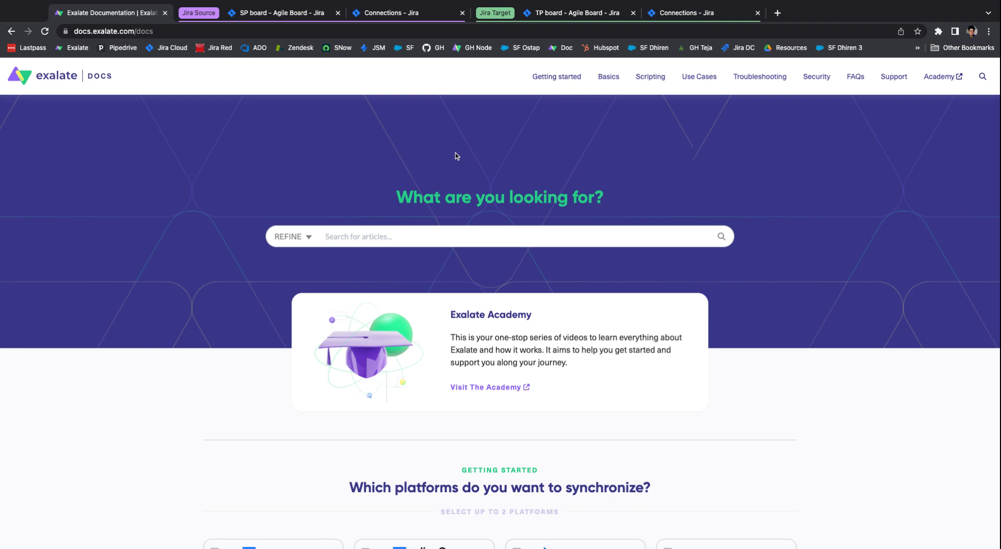
{"action": "scroll", "coordinate": [455, 156], "scroll_direction": "down", "scroll_amount": 4}
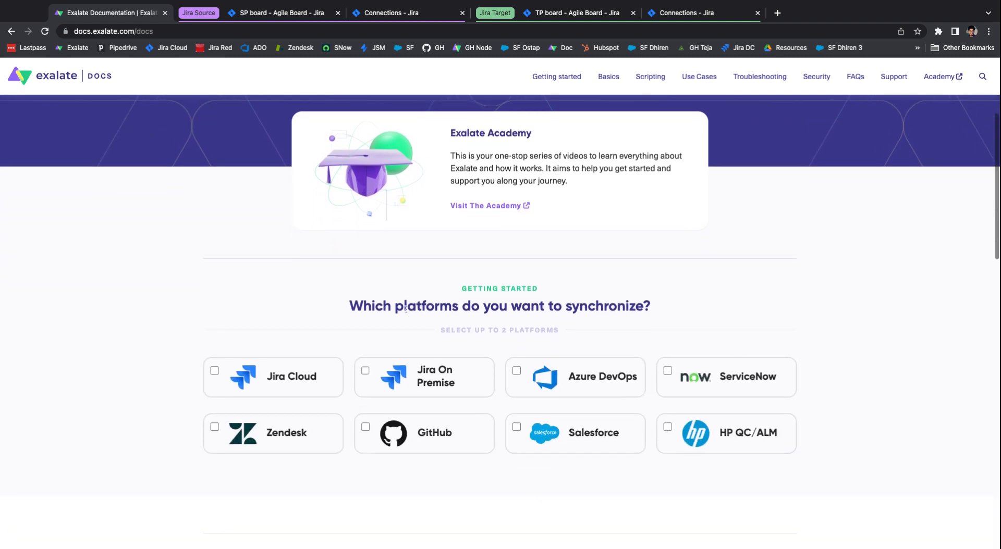
{"action": "left_click", "coordinate": [214, 373]}
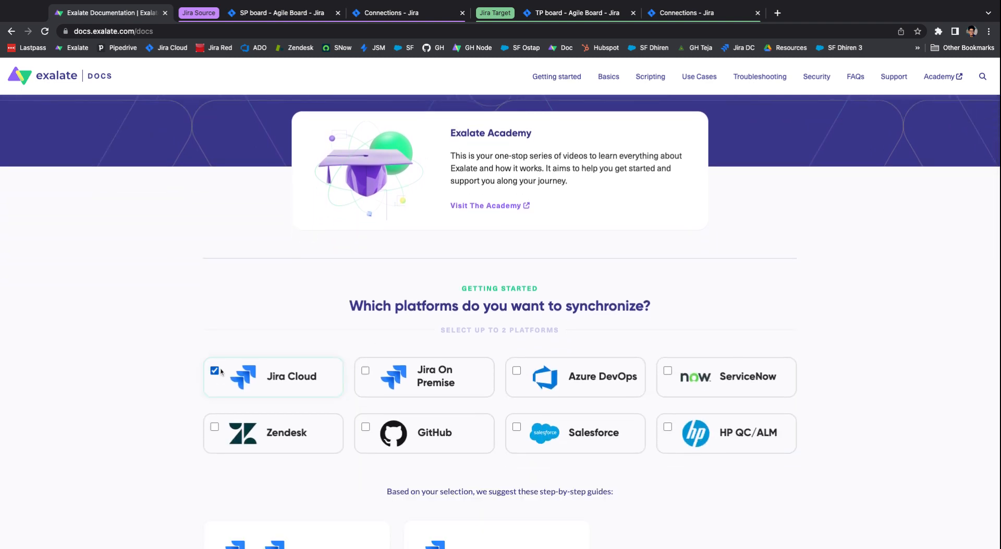
{"action": "scroll", "coordinate": [286, 290], "scroll_direction": "down", "scroll_amount": 5}
{"action": "left_click", "coordinate": [344, 386]}
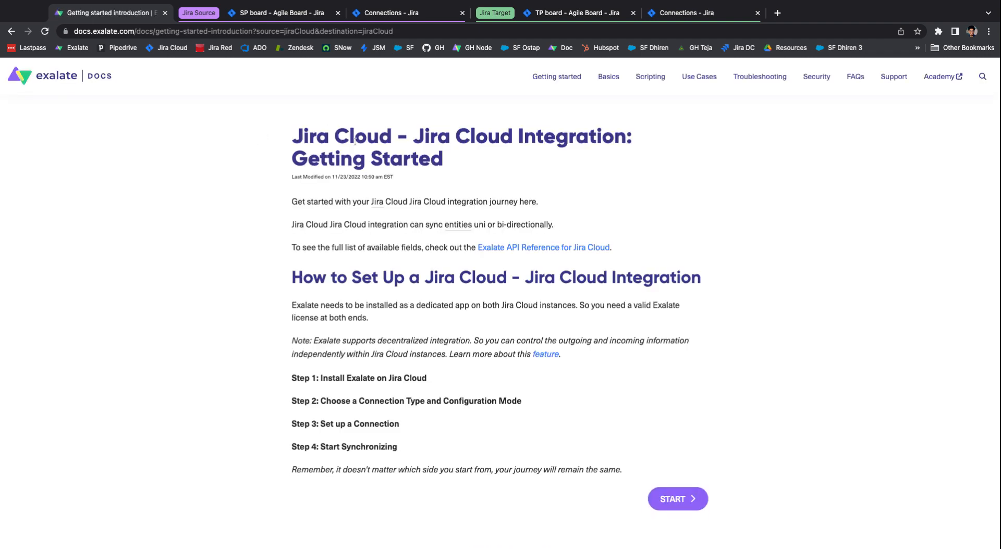
- Review the four setup steps in the Jira Cloud integration guide and close the documentation page
{"action": "scroll", "coordinate": [388, 145], "scroll_direction": "down", "scroll_amount": 2}
{"action": "left_click_drag", "start_coordinate": [282, 285], "coordinate": [400, 355]}
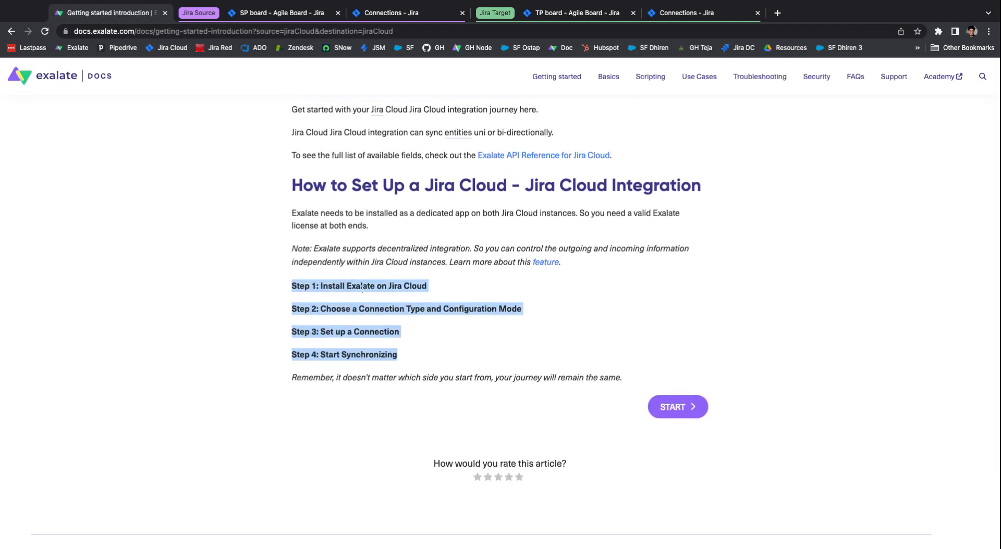
{"action": "left_click", "coordinate": [429, 336]}
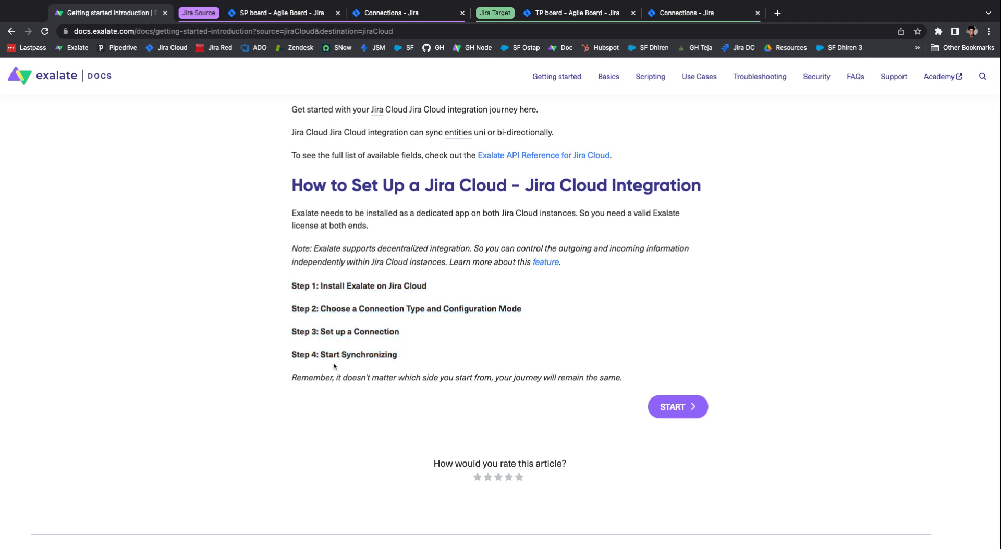
{"action": "scroll", "coordinate": [334, 366], "scroll_direction": "up", "scroll_amount": 2}
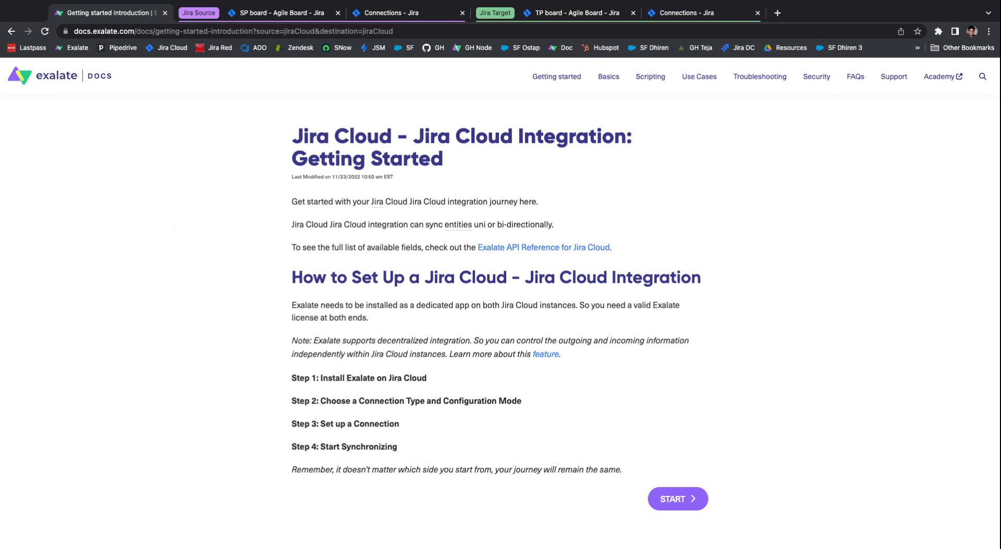
{"action": "left_click", "coordinate": [165, 13]}
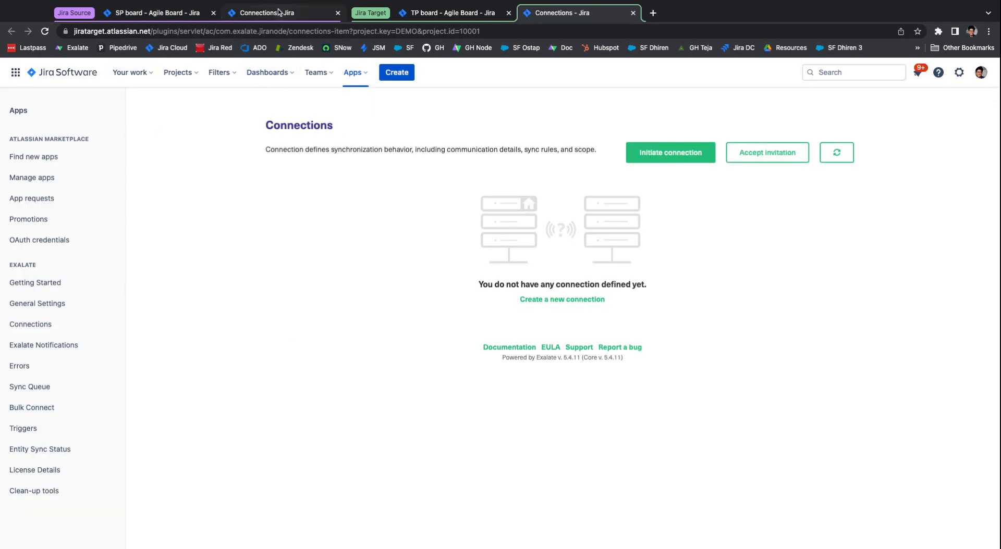
- Inspect the SP and TP boards and the Exalate connections pages of the source and target Jira instances
{"action": "left_click", "coordinate": [156, 13]}
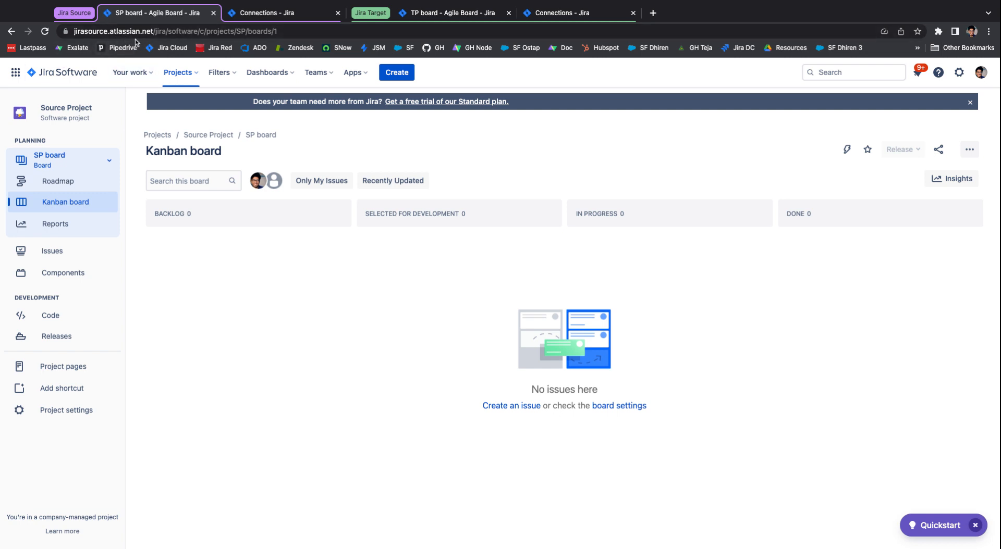
{"action": "left_click", "coordinate": [424, 20]}
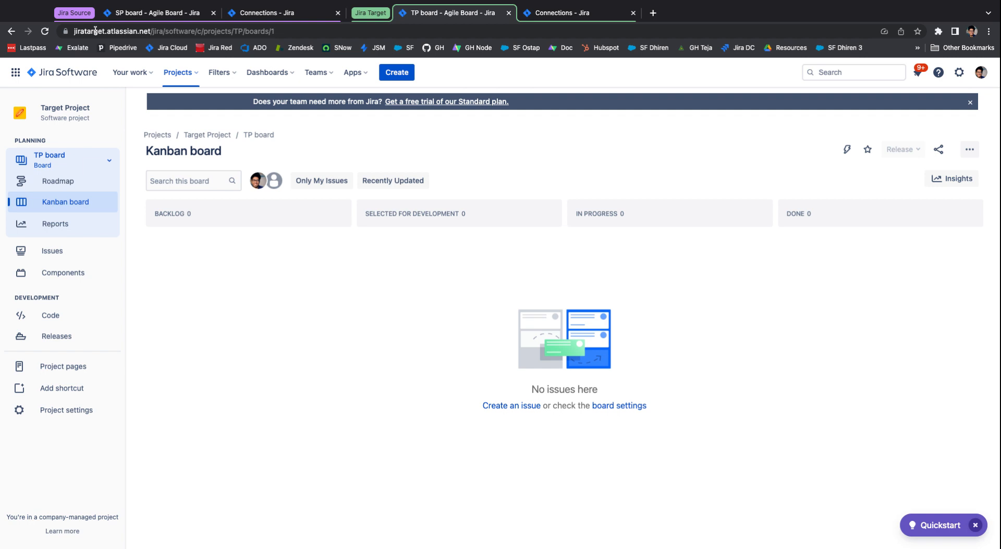
{"action": "left_click", "coordinate": [259, 15]}
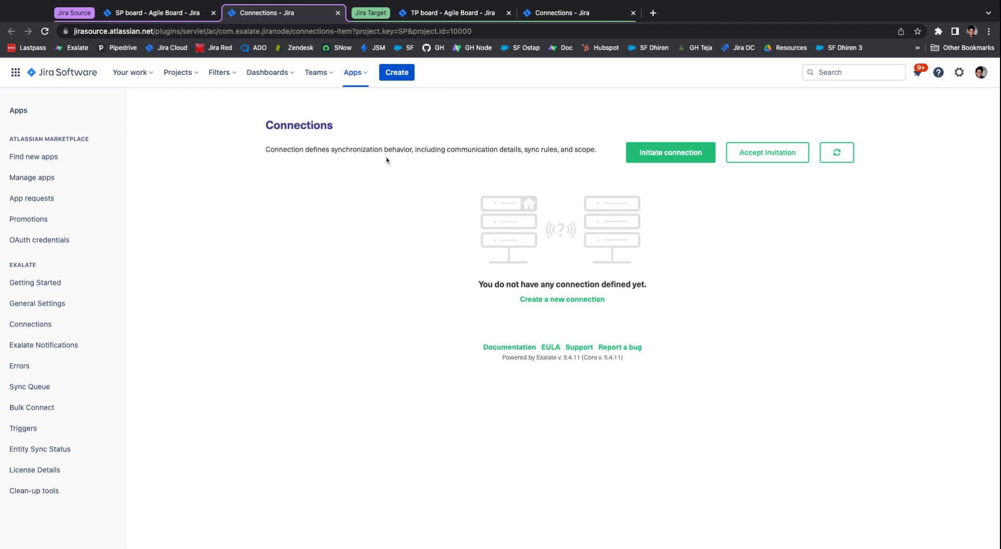
{"action": "left_click", "coordinate": [355, 75]}
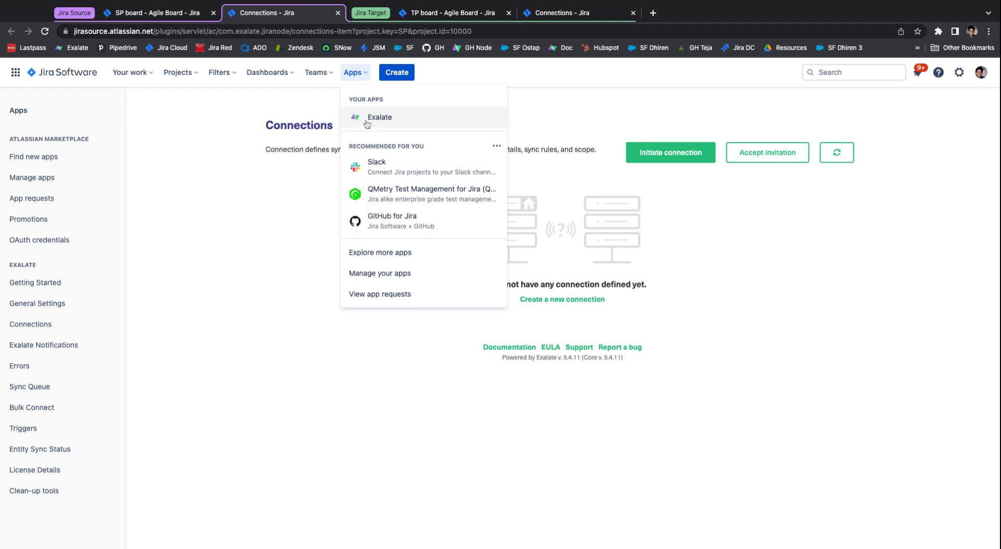
{"action": "left_click", "coordinate": [201, 207]}
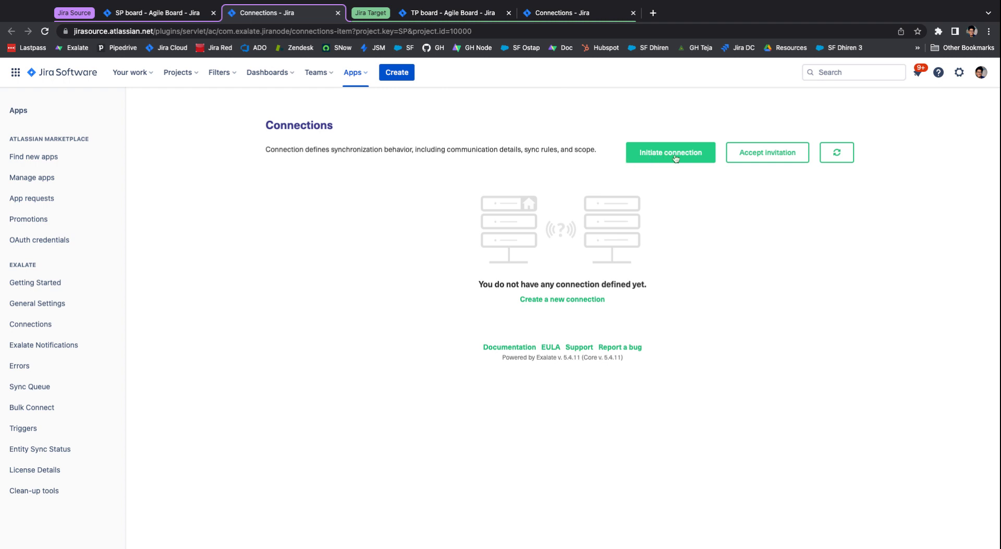
{"action": "left_click", "coordinate": [573, 9]}
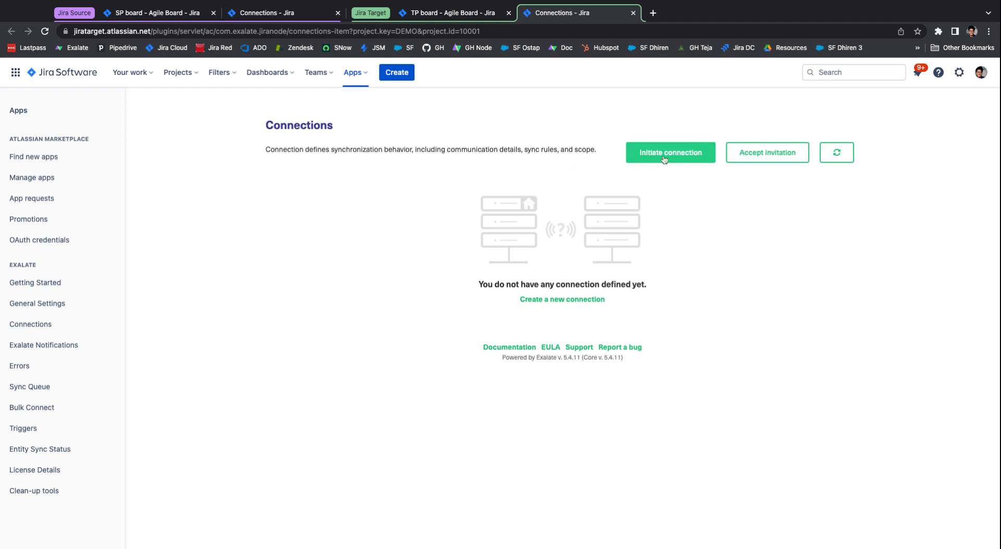
{"action": "left_click", "coordinate": [288, 18]}
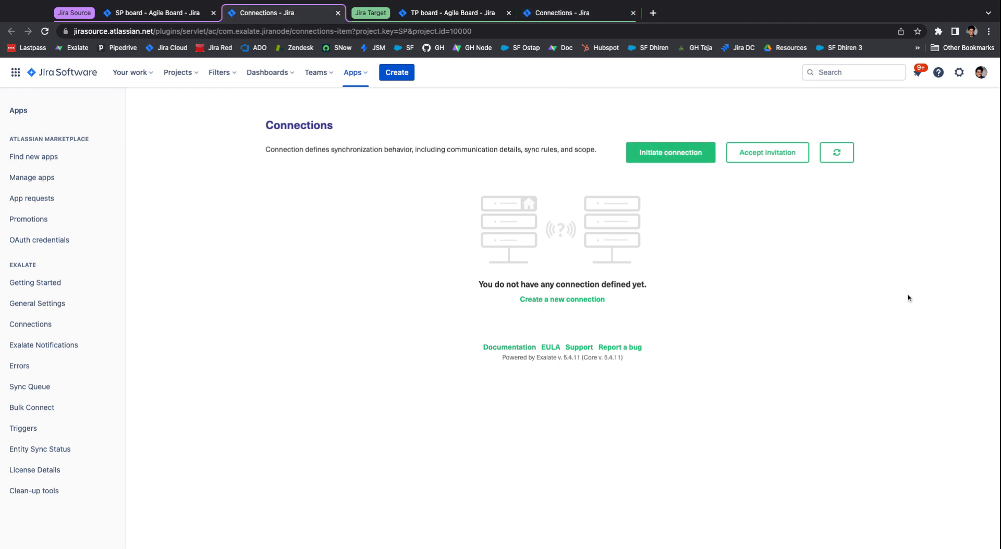
{"action": "left_click", "coordinate": [655, 158]}
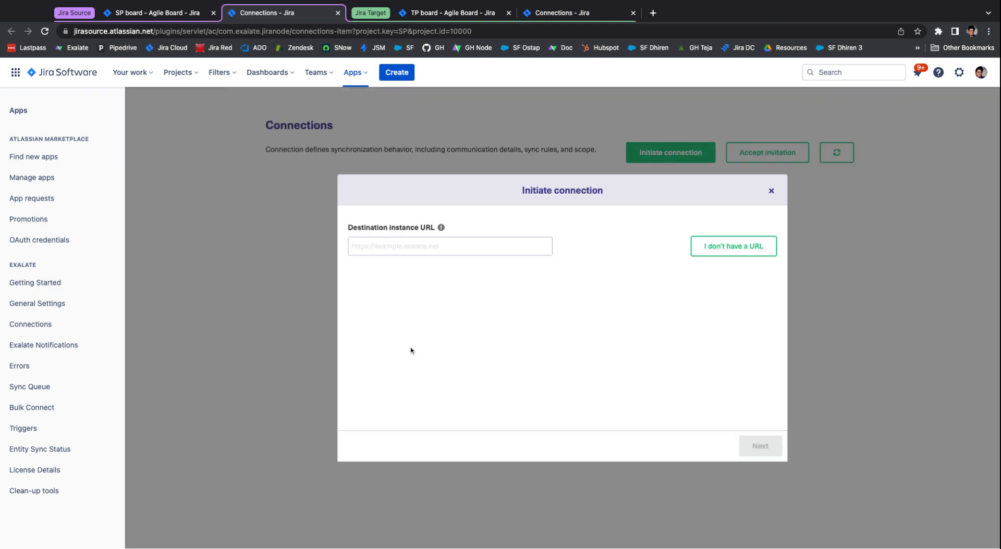
{"action": "left_click_drag", "start_coordinate": [349, 228], "coordinate": [462, 346]}
{"action": "left_click", "coordinate": [469, 344]}
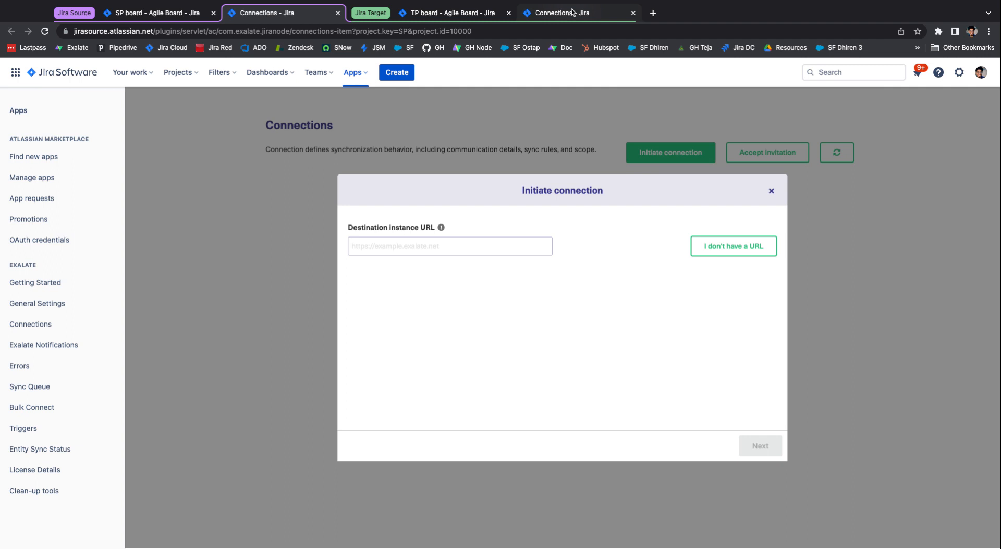
{"action": "left_click", "coordinate": [483, 12]}
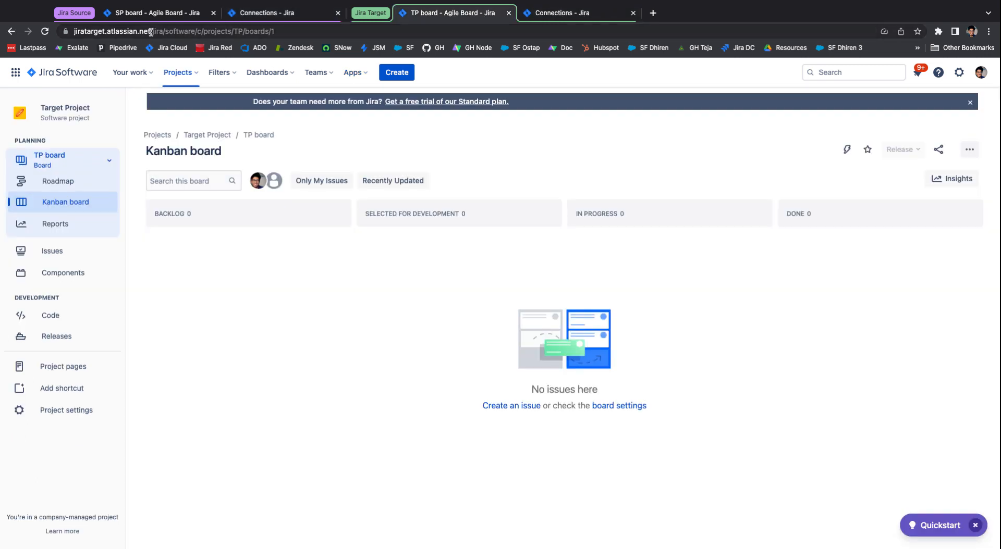
{"action": "left_click_drag", "start_coordinate": [151, 32], "coordinate": [23, 31]}
{"action": "key", "text": "ctrl+c"}
{"action": "left_click", "coordinate": [261, 13]}
{"action": "left_click", "coordinate": [406, 250]}
{"action": "key", "text": "ctrl+v"}
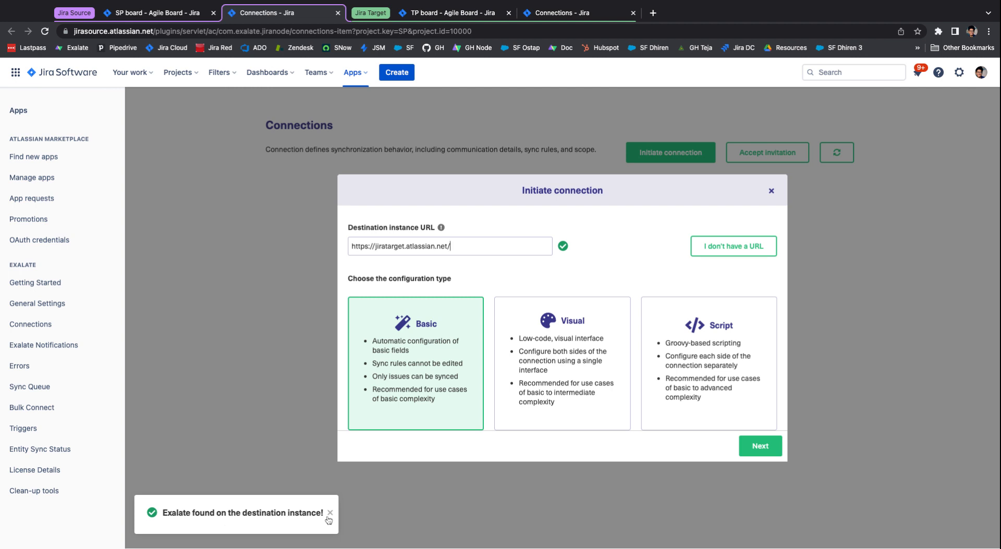
- Choose Basic as the connection's configuration type after trying the Visual and Script options, and proceed
{"action": "left_click", "coordinate": [547, 349]}
{"action": "left_click", "coordinate": [730, 354]}
{"action": "left_click", "coordinate": [433, 362]}
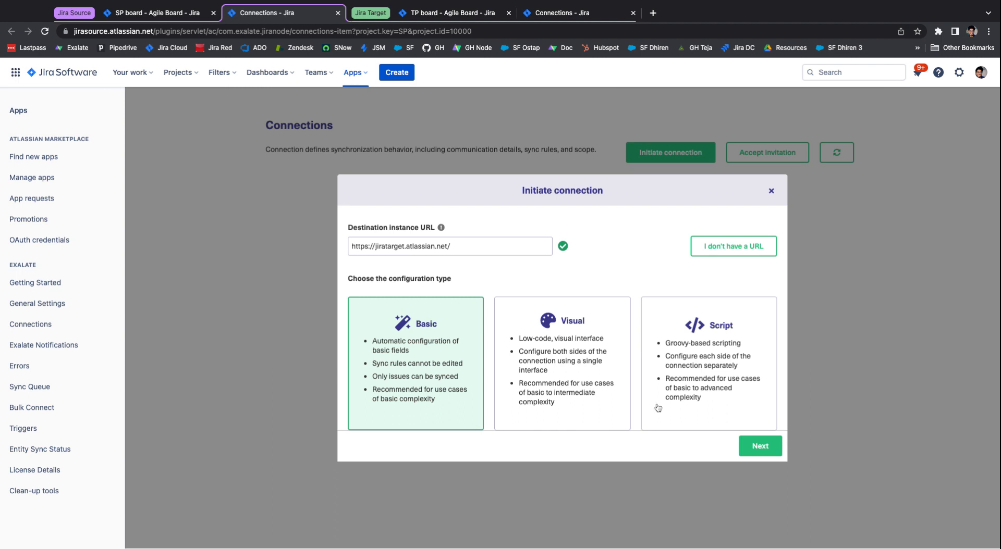
{"action": "left_click", "coordinate": [761, 446]}
- Select Source Project (SP) as the project for the incoming sync and proceed
{"action": "left_click", "coordinate": [562, 305]}
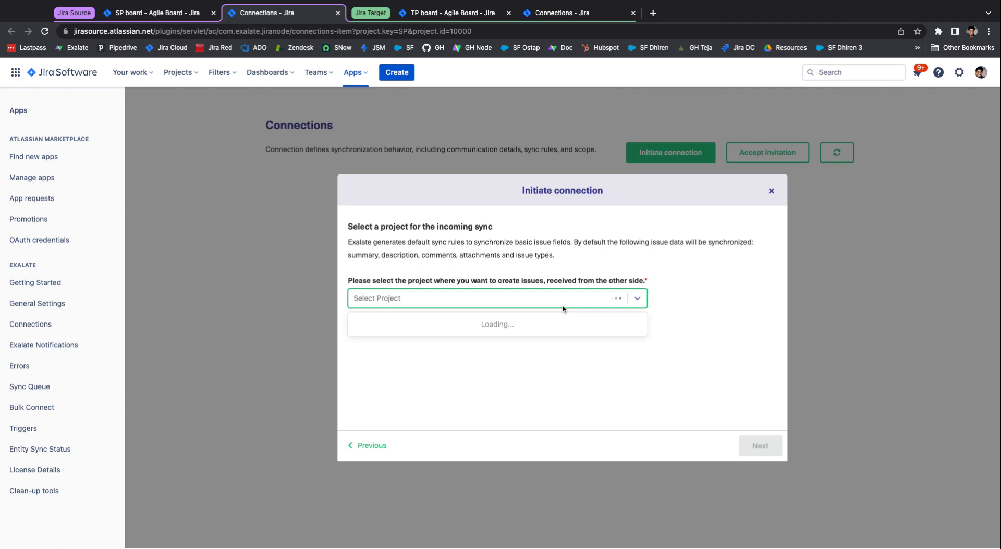
{"action": "left_click", "coordinate": [385, 326]}
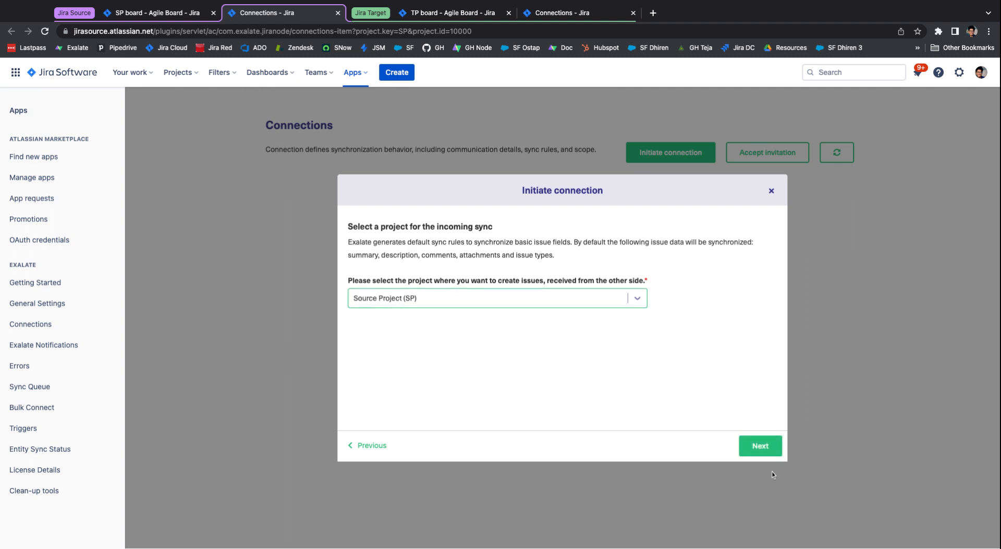
{"action": "left_click", "coordinate": [761, 447]}
- State that you have admin access to the destination instance and initiate the connection
{"action": "left_click", "coordinate": [679, 309]}
{"action": "left_click", "coordinate": [479, 297]}
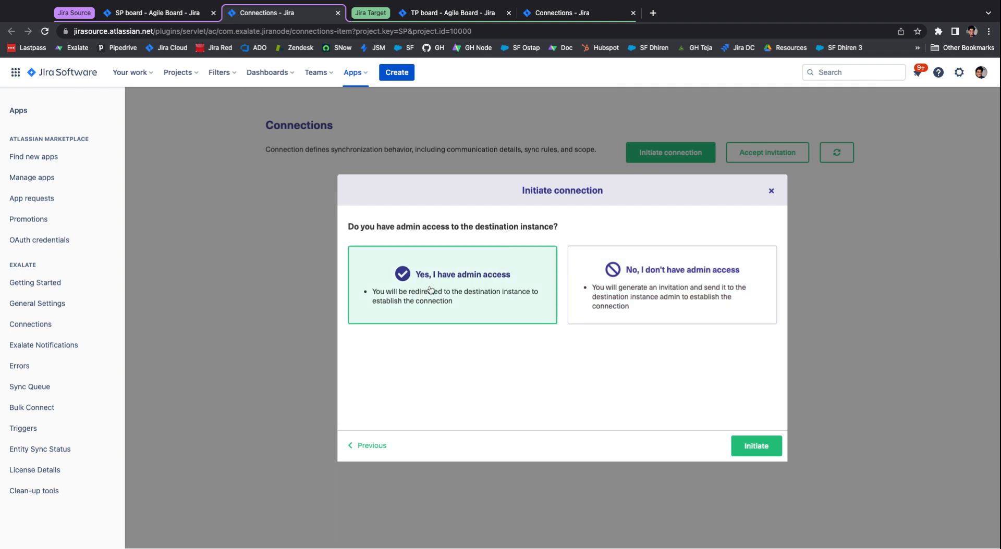
{"action": "left_click", "coordinate": [596, 293]}
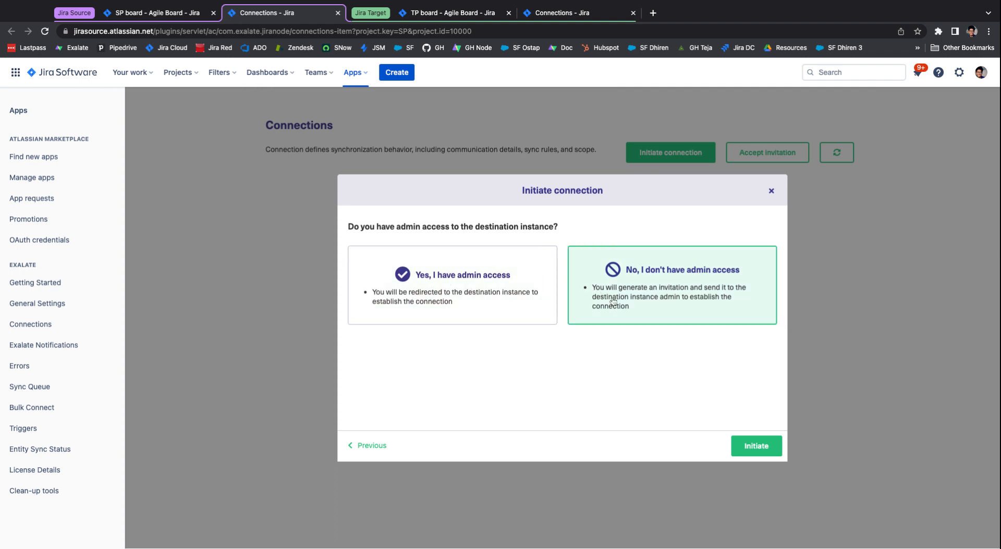
{"action": "left_click", "coordinate": [441, 280]}
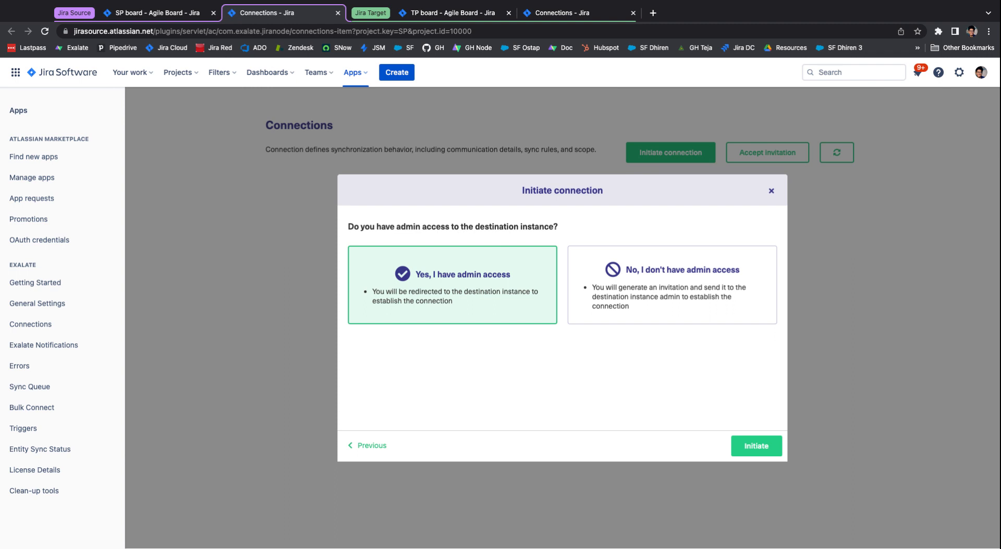
{"action": "left_click", "coordinate": [663, 300]}
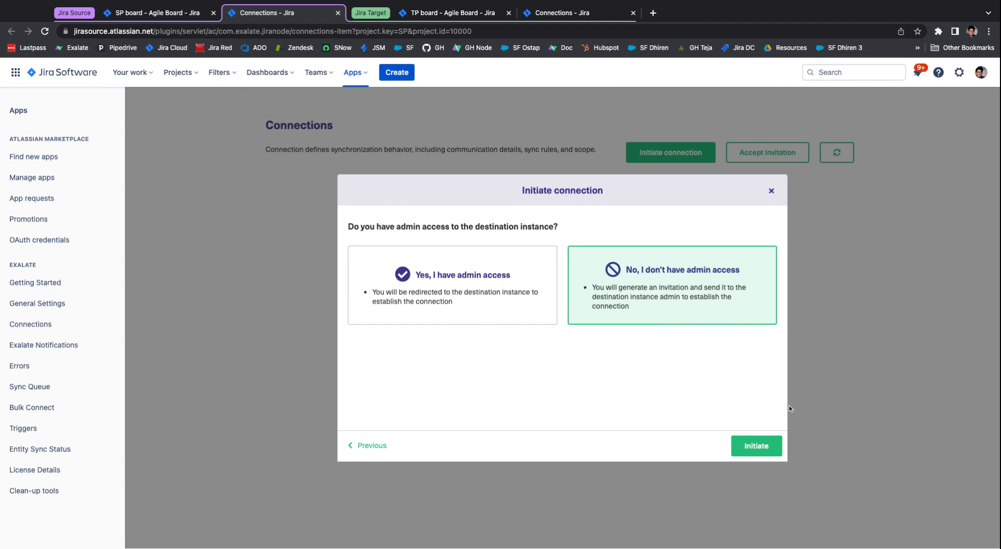
{"action": "left_click", "coordinate": [463, 278]}
{"action": "left_click", "coordinate": [753, 452]}
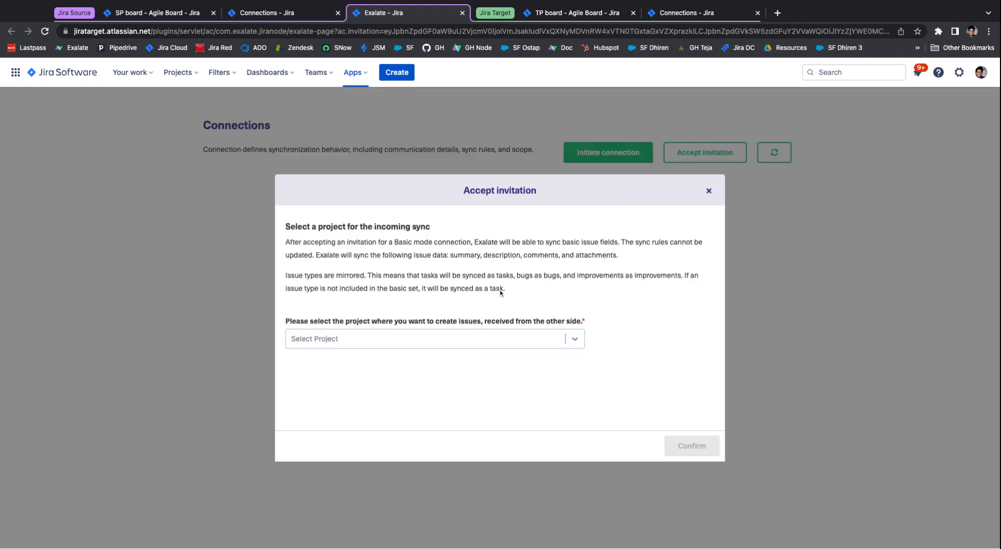
- Accept the invitation on the target Jira with Target Project (TP) for the incoming sync, and dismiss the first-issue sync dialog
{"action": "left_click", "coordinate": [458, 339]}
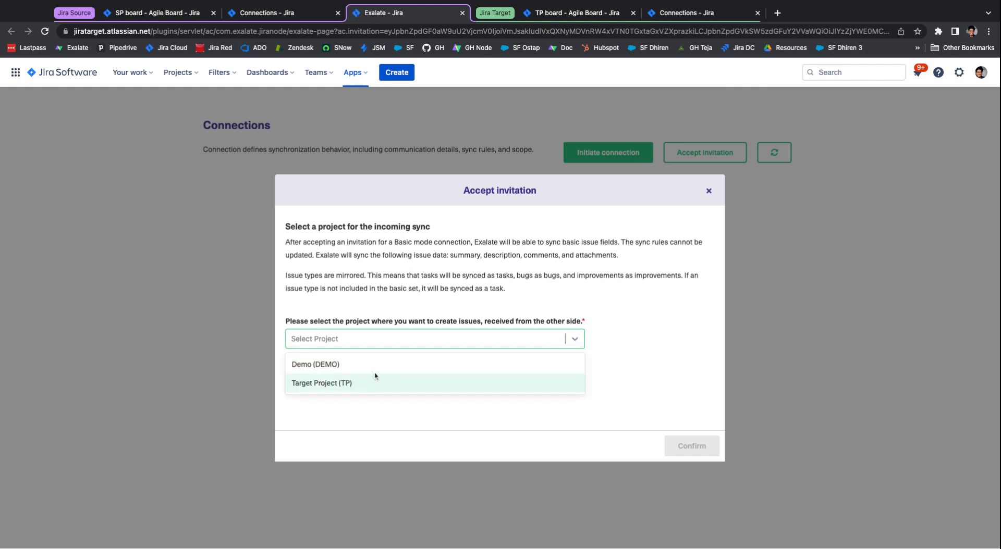
{"action": "left_click", "coordinate": [334, 384]}
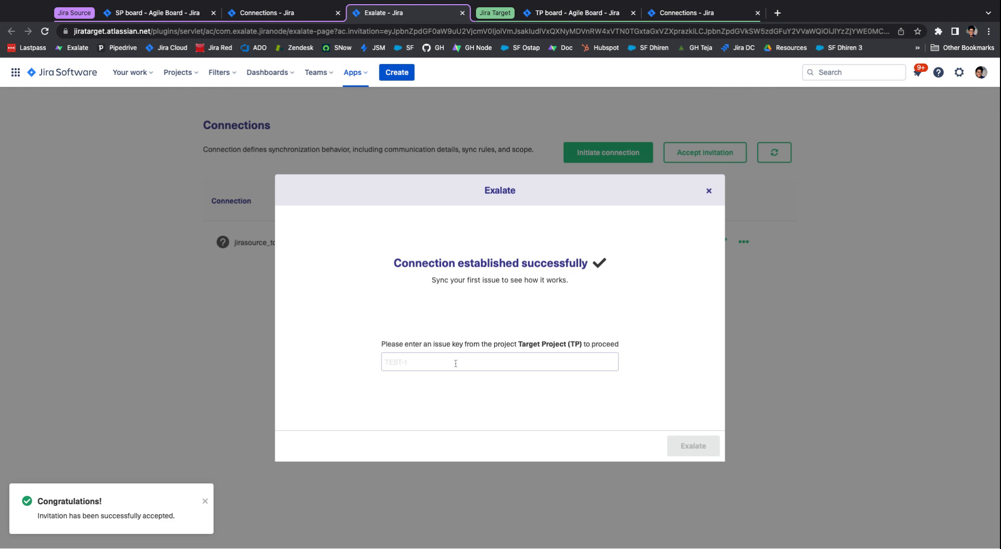
{"action": "left_click_drag", "start_coordinate": [385, 347], "coordinate": [606, 345]}
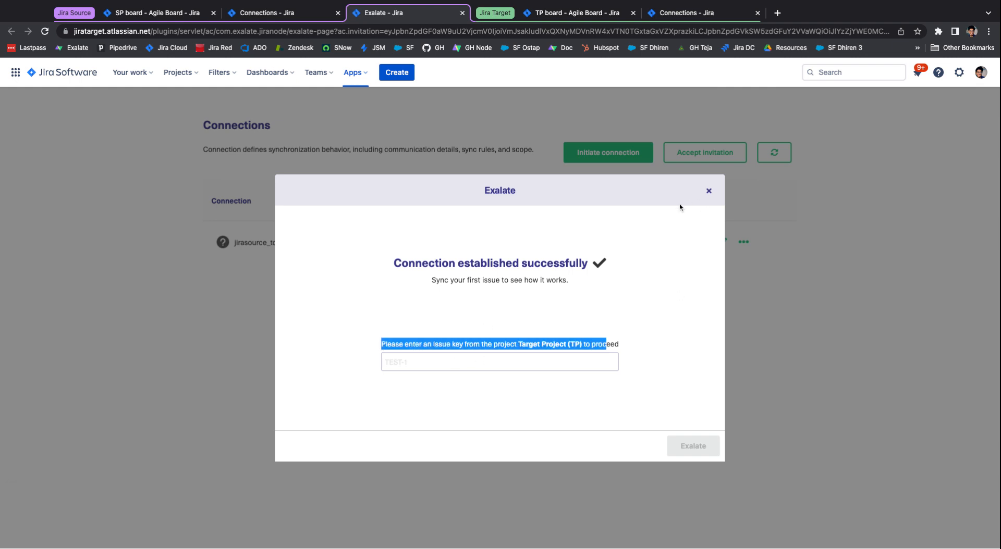
{"action": "left_click", "coordinate": [709, 192]}
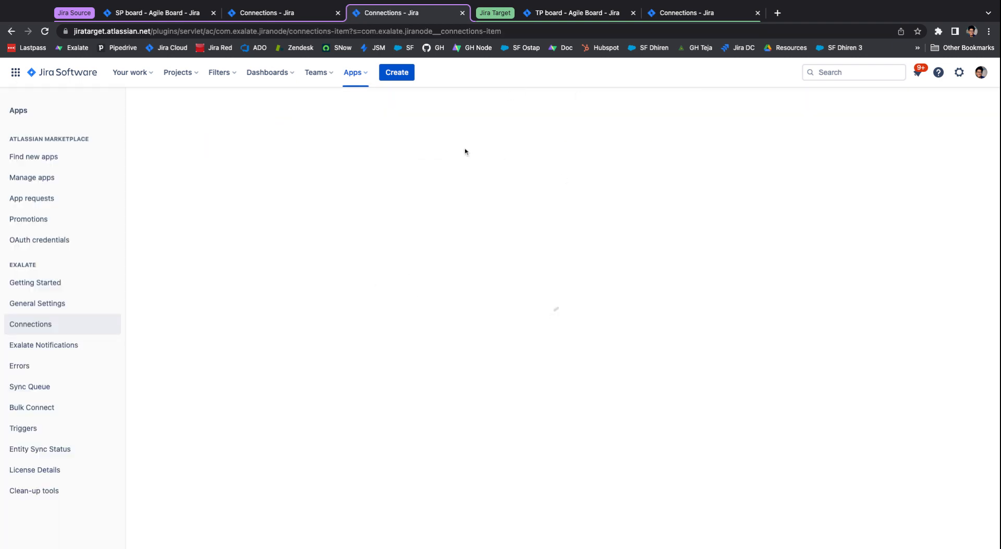
- Return to the source Jira, dismiss its first-issue sync dialog, and open the SP Kanban board
{"action": "left_click", "coordinate": [462, 13]}
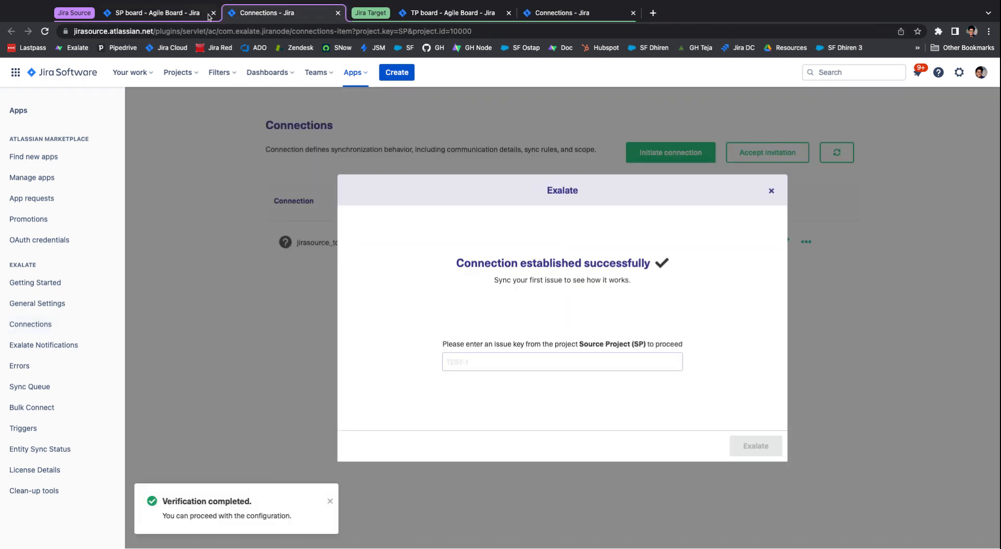
{"action": "left_click", "coordinate": [771, 191]}
{"action": "left_click", "coordinate": [135, 12]}
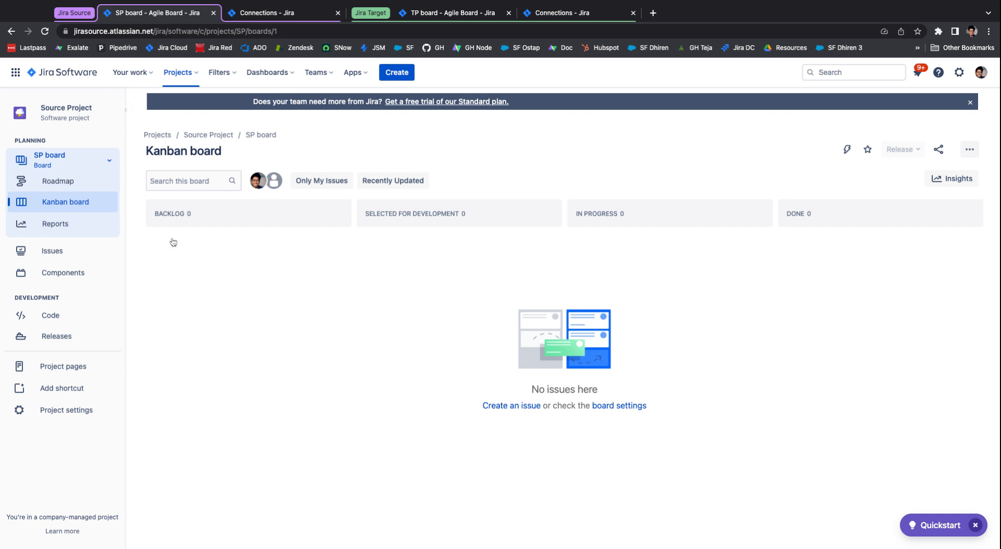
- Start a new Task in Source Project (SP) with the summary "This is a new task which would be synced through the Basic connection"
{"action": "left_click", "coordinate": [398, 73]}
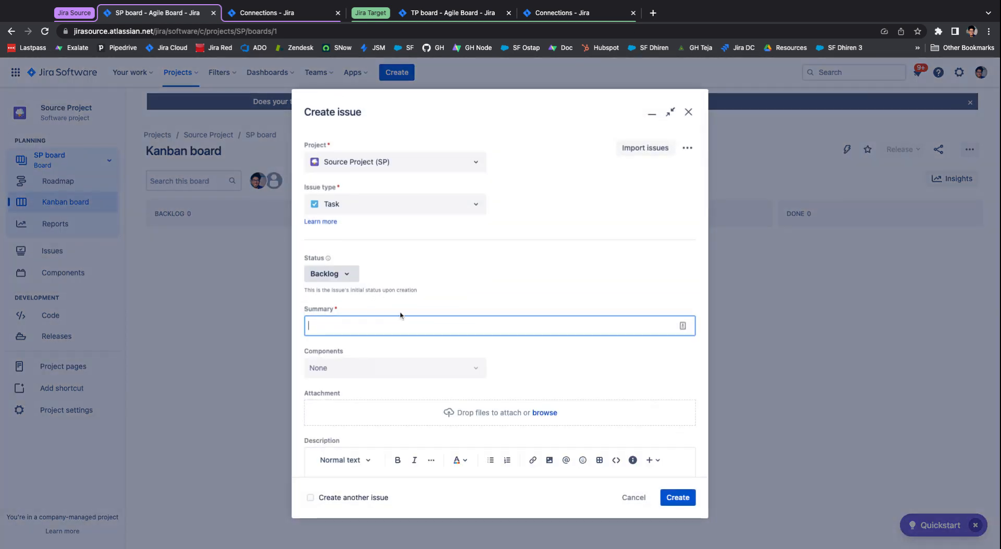
{"action": "type", "text": "This is a new task"}
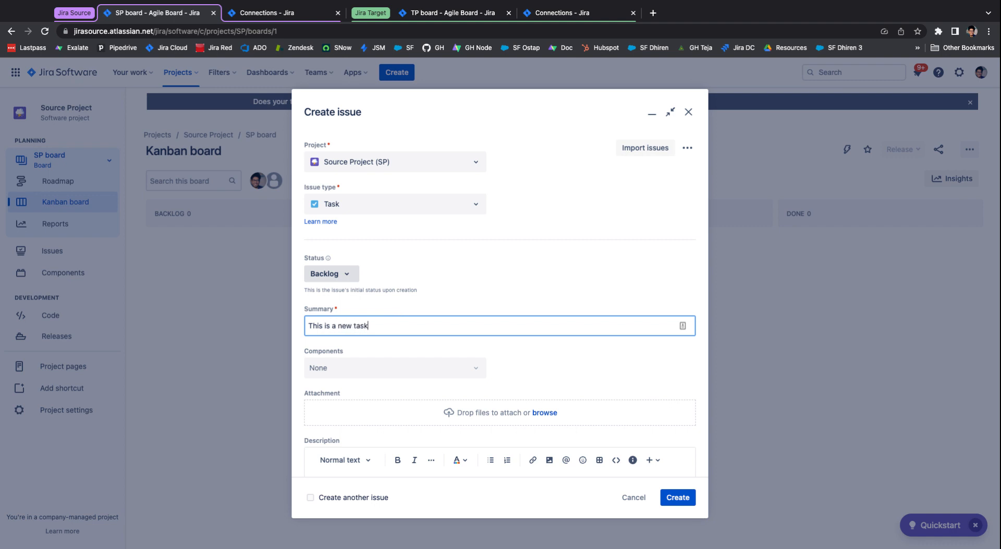
{"action": "type", "text": " which would be synced through the"}
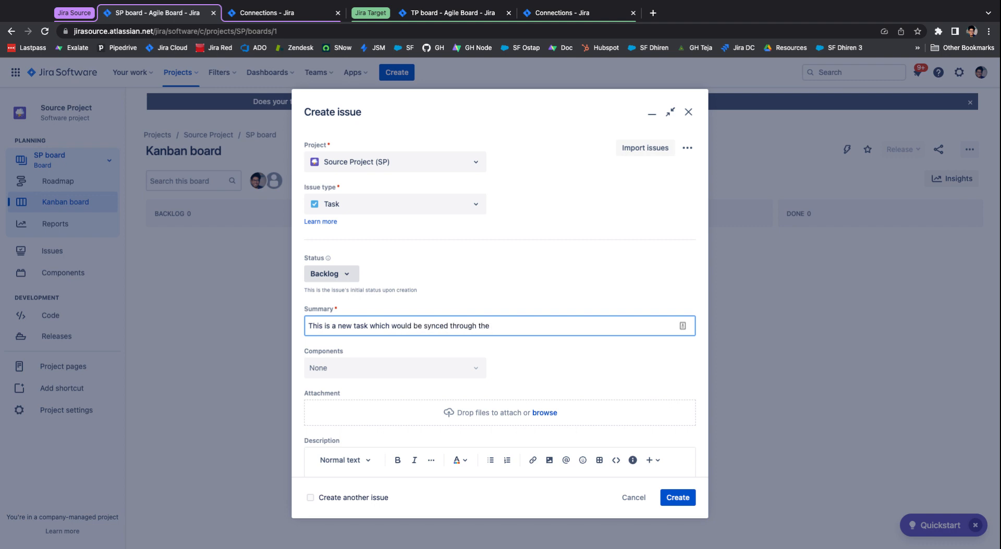
{"action": "type", "text": " Basic connection"}
- Enter "The desc of the task" as the new issue's description
{"action": "scroll", "coordinate": [387, 311], "scroll_direction": "down", "scroll_amount": 4}
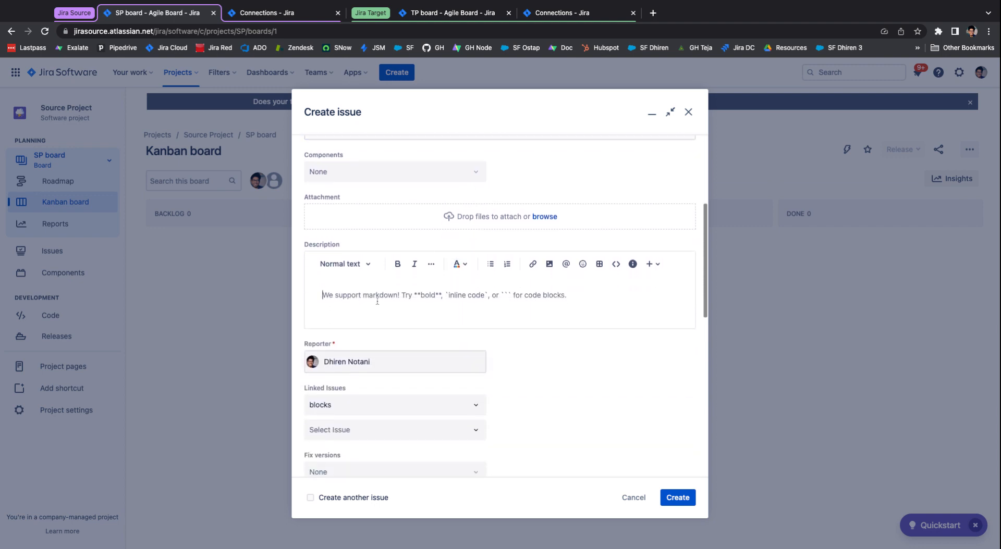
{"action": "type", "text": "The d"}
{"action": "key", "text": "BackSpace"}
{"action": "key", "text": "BackSpace"}
{"action": "key", "text": "BackSpace"}
{"action": "type", "text": "sc of the task"}
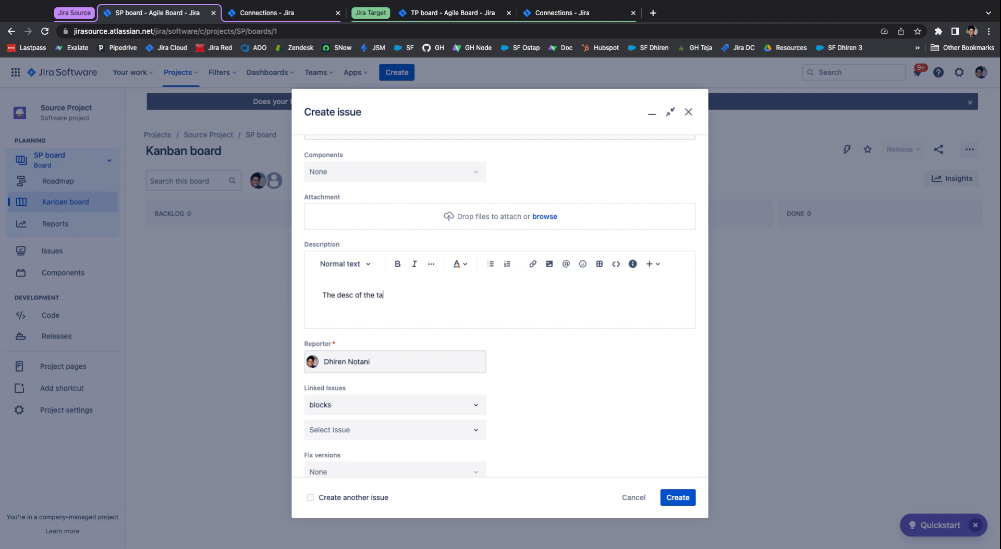
- Attach the image 1673192810714.jpeg to the new task and create the issue
{"action": "left_click", "coordinate": [556, 220]}
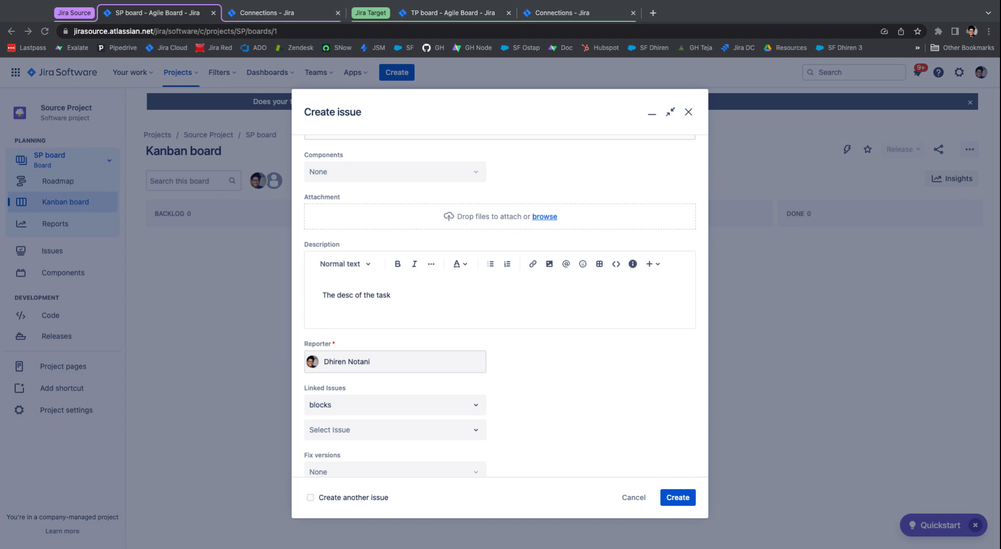
{"action": "double_click", "coordinate": [556, 299]}
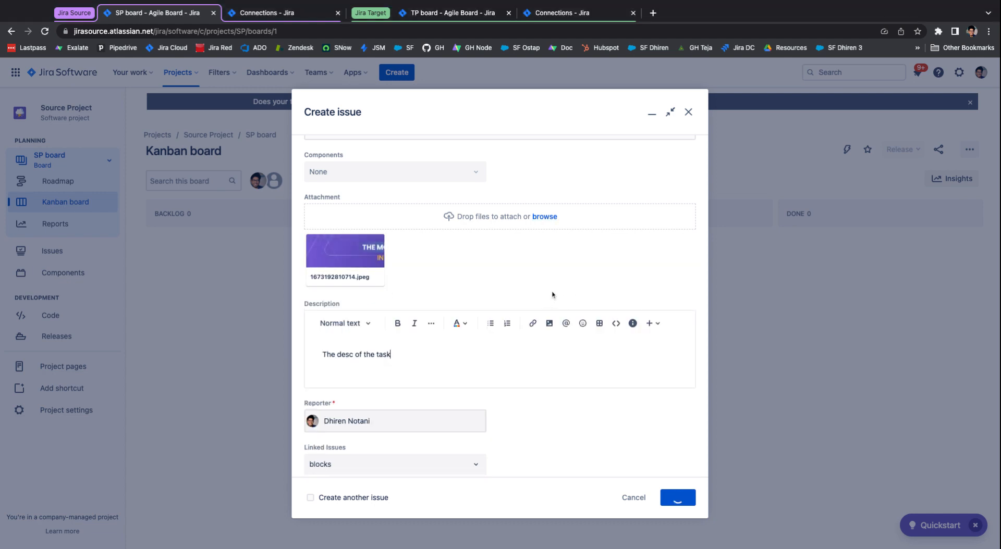
{"action": "scroll", "coordinate": [574, 272], "scroll_direction": "down", "scroll_amount": 6}
{"action": "left_click", "coordinate": [677, 498]}
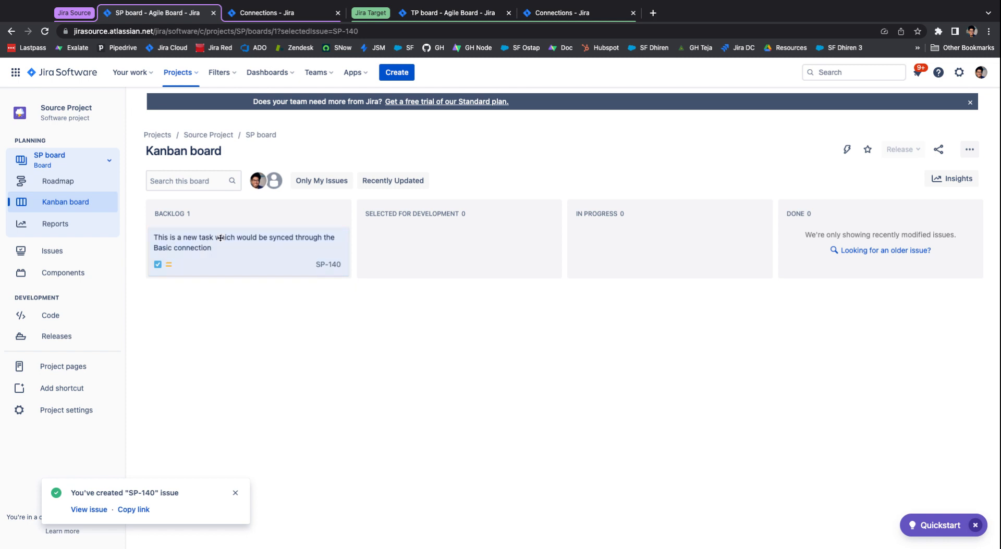
- Open issue SP-140 and exalate it over the jirasource_to_jiratarget connection
{"action": "left_click", "coordinate": [188, 241]}
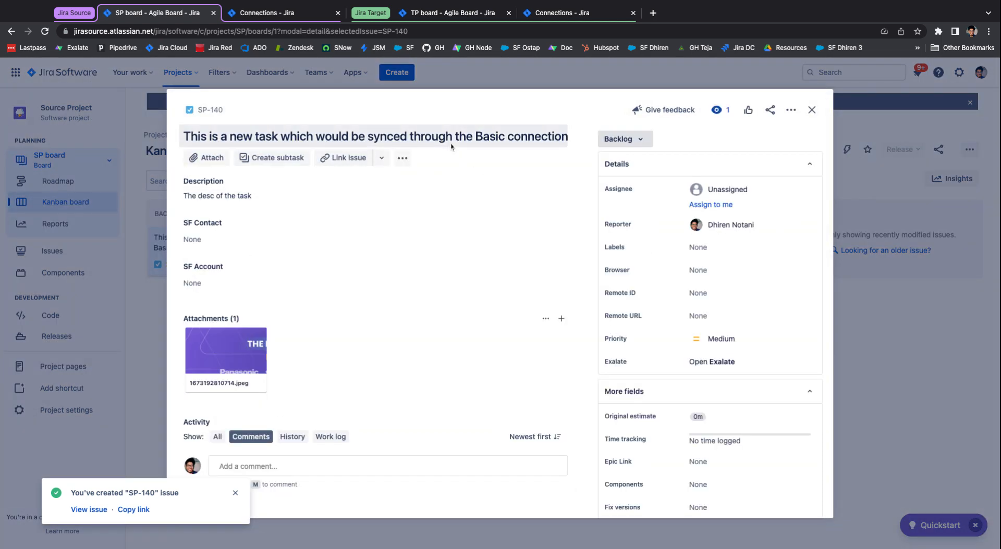
{"action": "scroll", "coordinate": [809, 268], "scroll_direction": "down", "scroll_amount": 1}
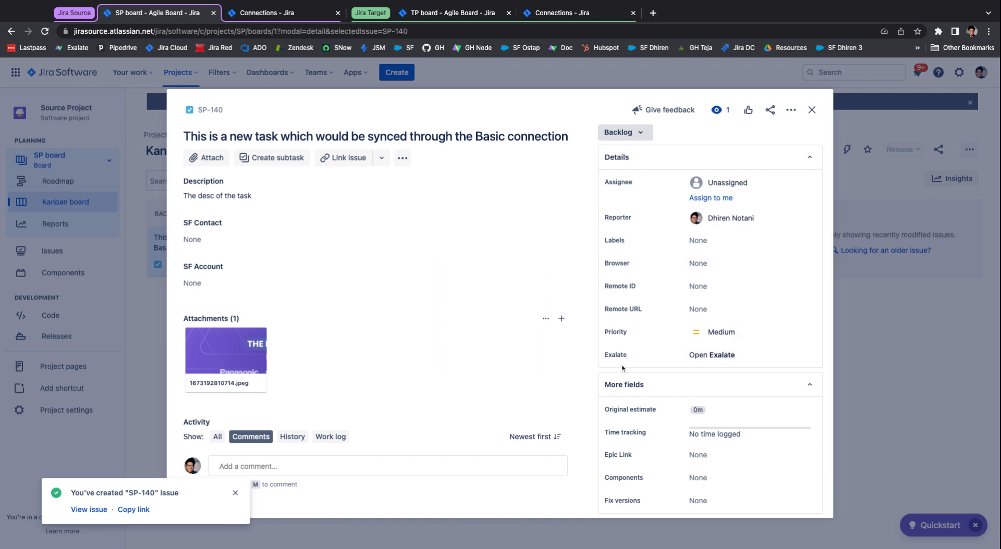
{"action": "left_click", "coordinate": [719, 356]}
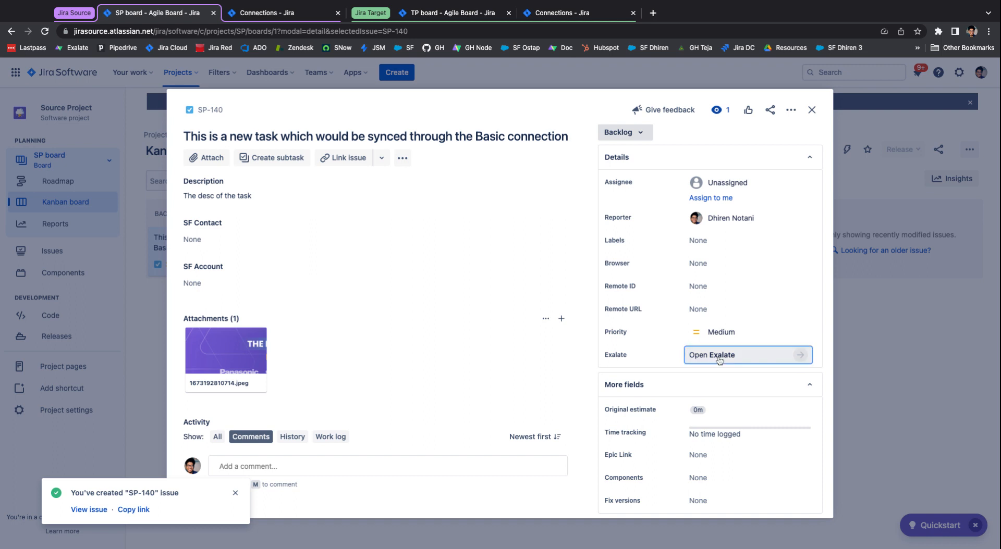
{"action": "left_click", "coordinate": [669, 212]}
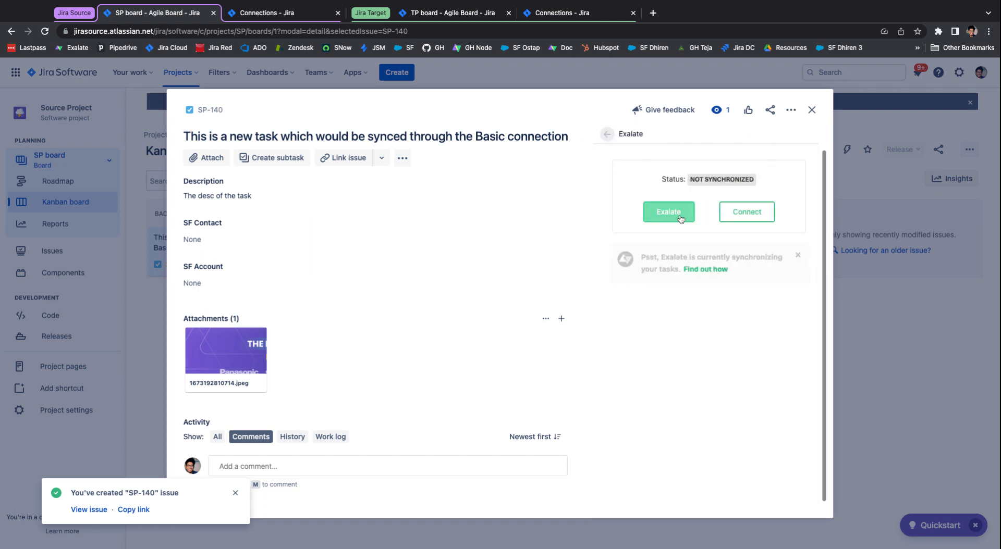
{"action": "left_click", "coordinate": [677, 229]}
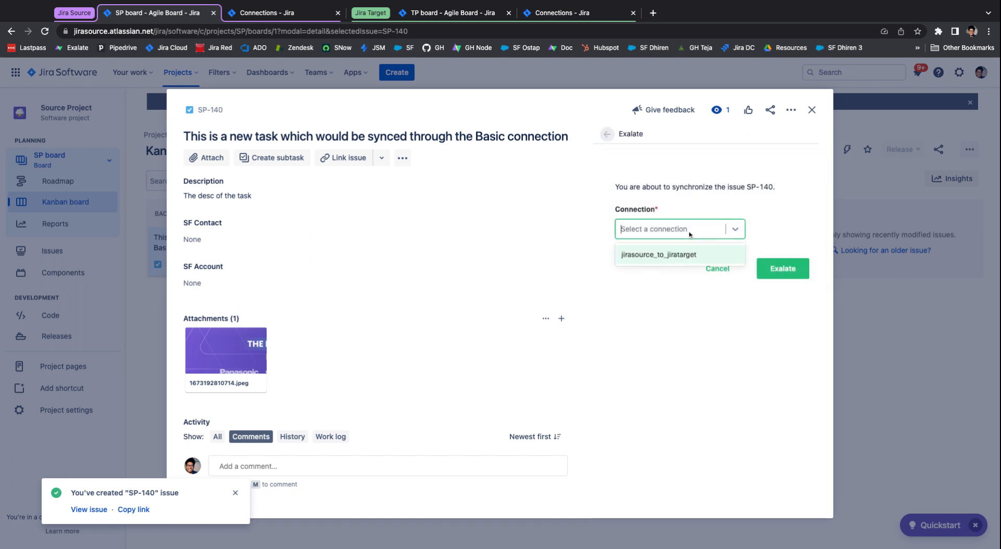
{"action": "left_click", "coordinate": [666, 255]}
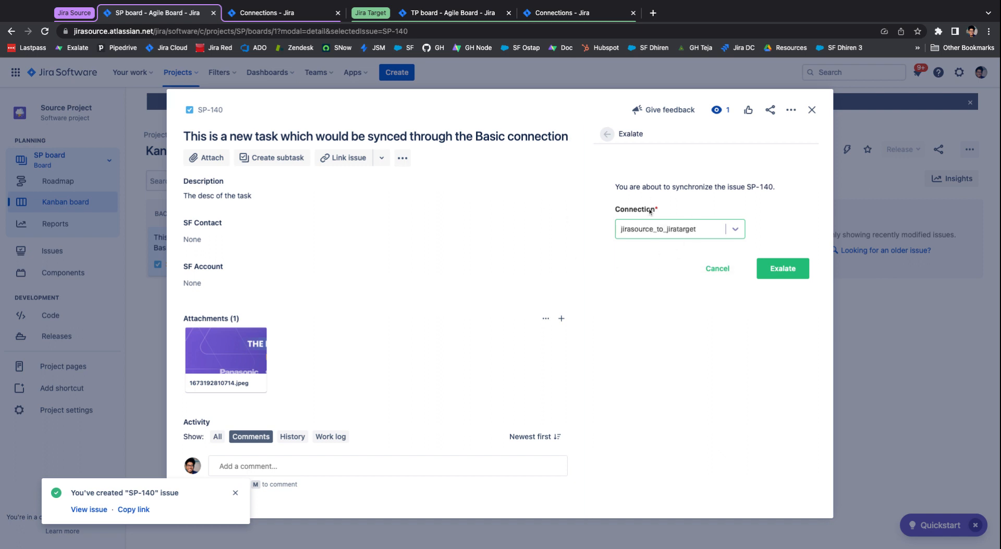
{"action": "left_click", "coordinate": [791, 280]}
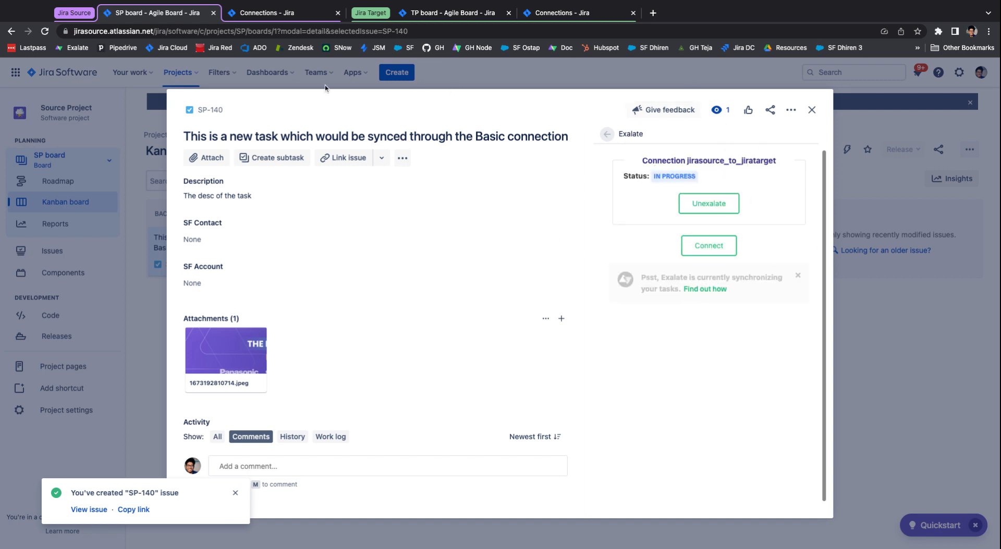
- Look at the Exalate by issue key dialog of the jirasource_to_jiratarget connection and close it without entering a key
{"action": "left_click", "coordinate": [264, 14]}
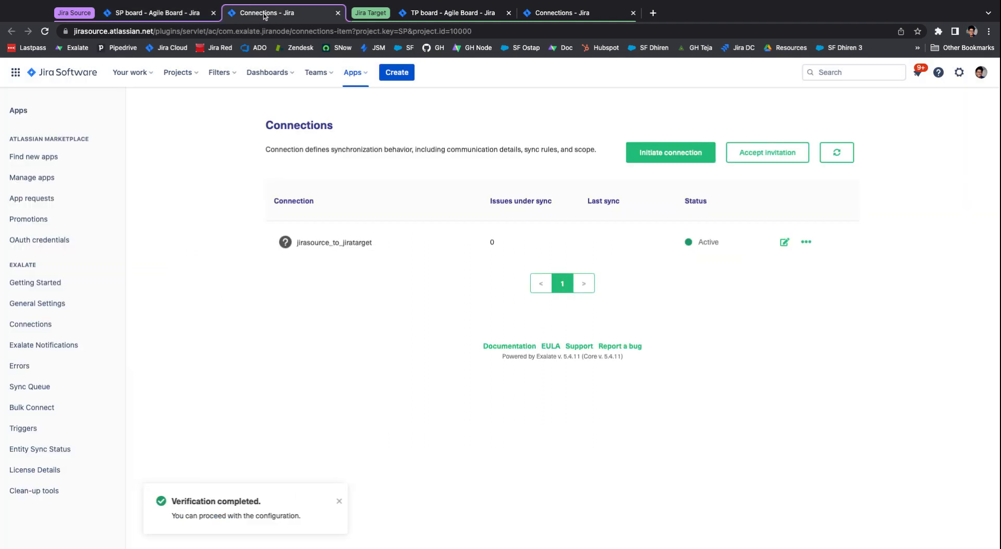
{"action": "left_click", "coordinate": [807, 248]}
{"action": "left_click", "coordinate": [812, 293]}
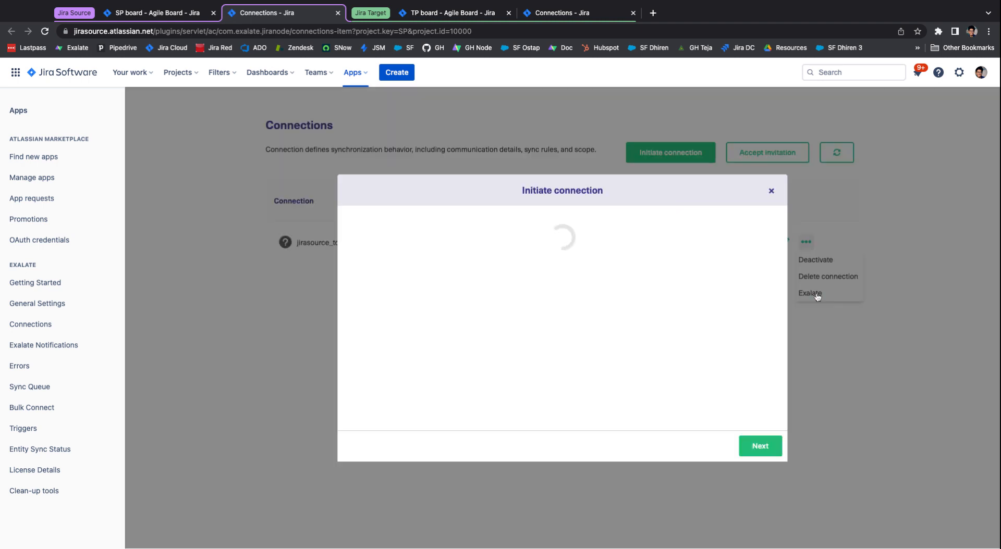
{"action": "left_click", "coordinate": [470, 322]}
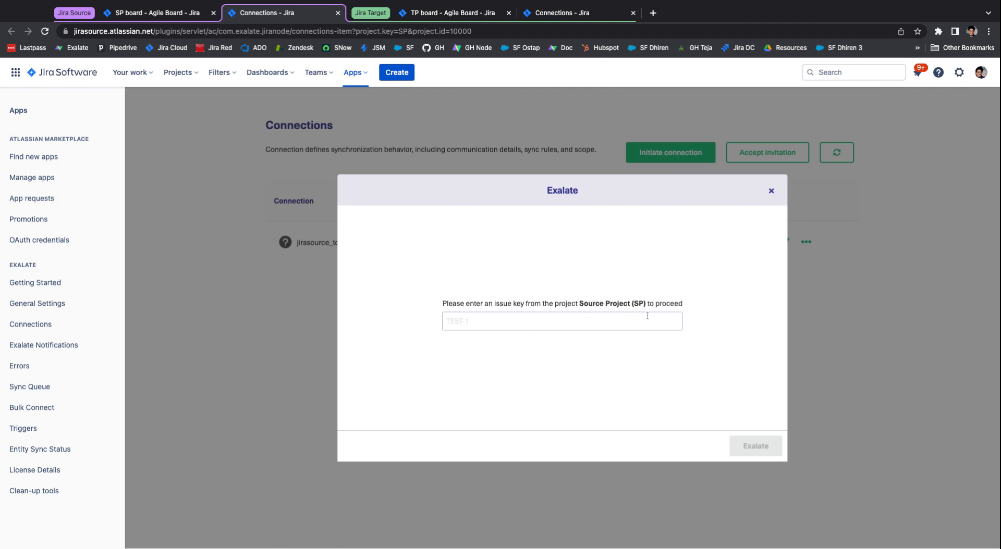
{"action": "left_click", "coordinate": [771, 192]}
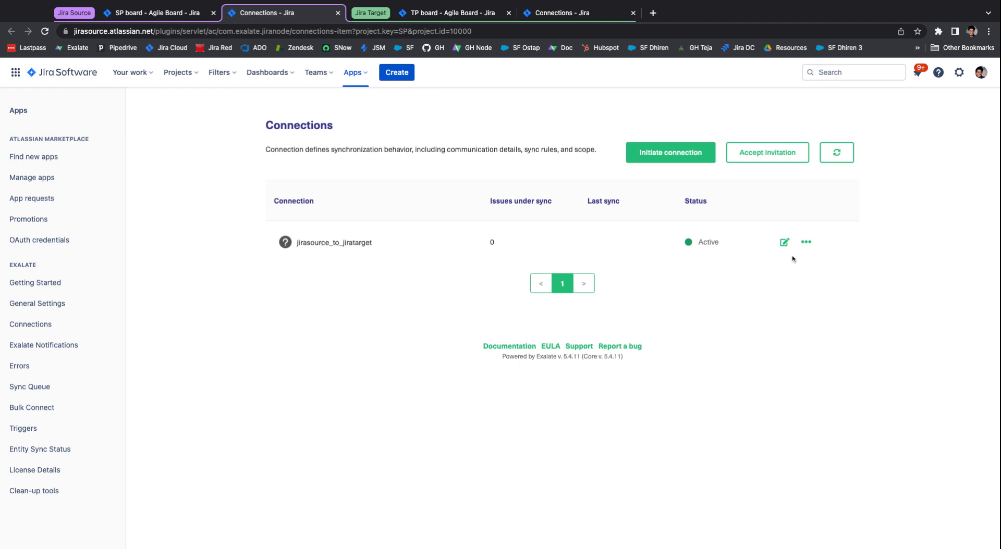
- Open SP-140's remote issue TP-122 in a new tab and move that tab into the Jira Target group
{"action": "left_click", "coordinate": [159, 13]}
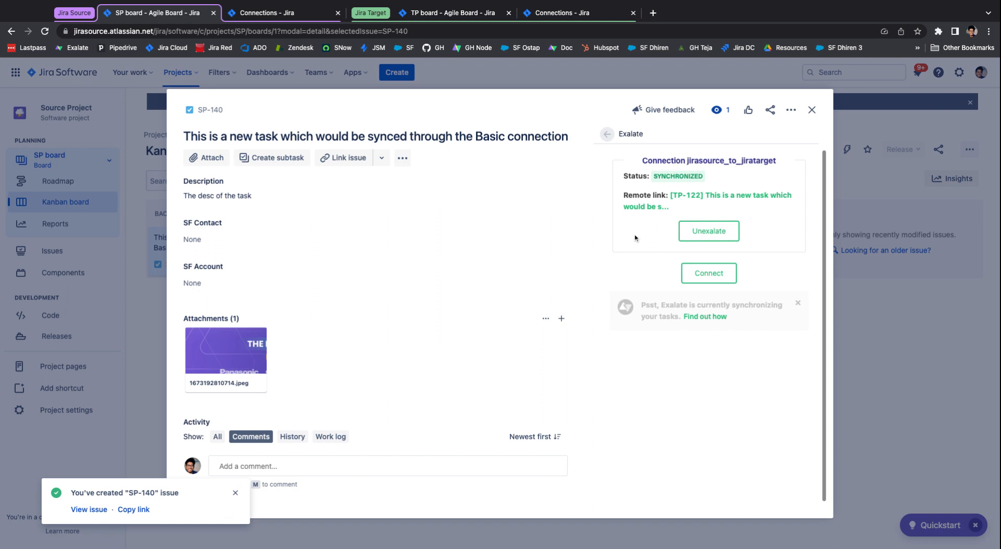
{"action": "triple_click", "coordinate": [686, 201]}
{"action": "left_click", "coordinate": [686, 200], "text": "super"}
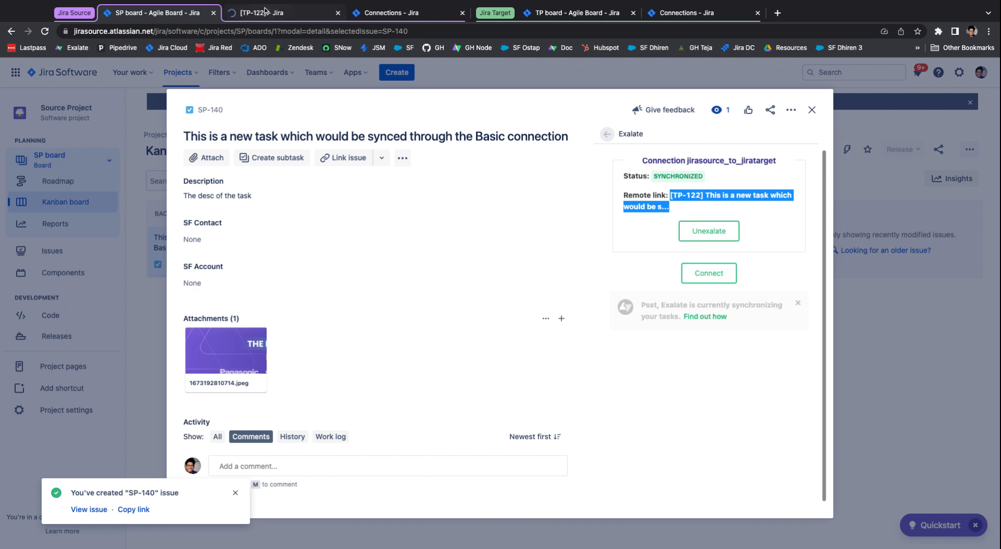
{"action": "left_click", "coordinate": [516, 14]}
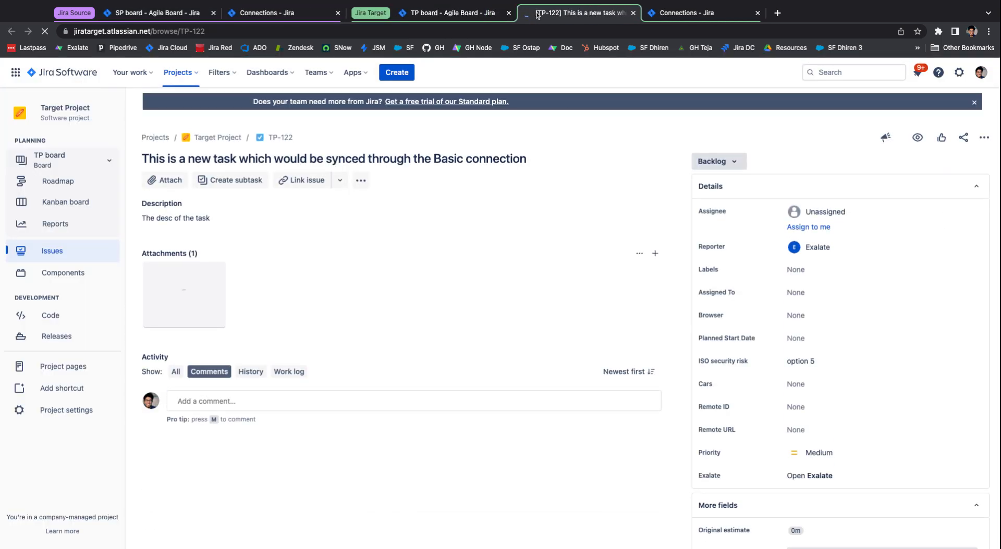
{"action": "left_click_drag", "start_coordinate": [586, 14], "coordinate": [472, 16]}
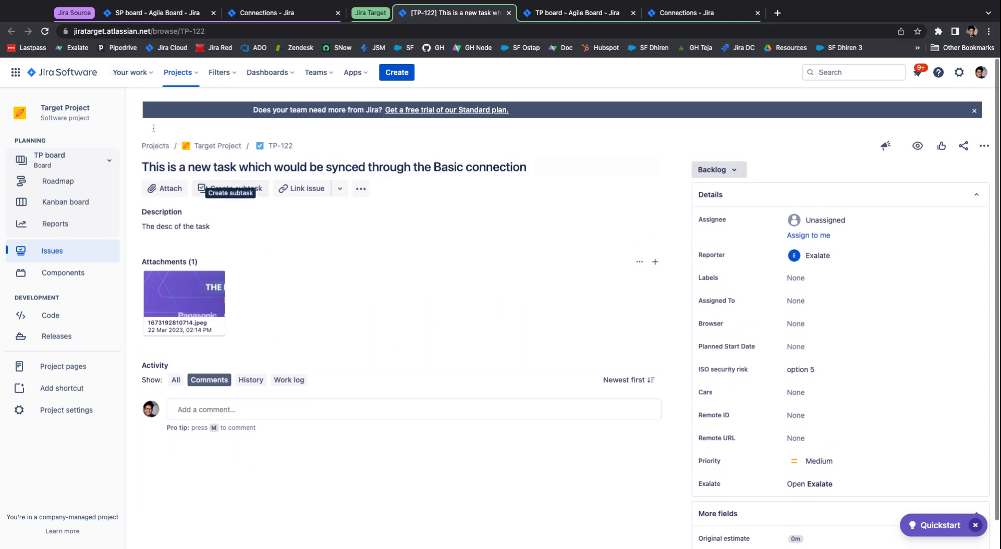
{"action": "scroll", "coordinate": [775, 287], "scroll_direction": "up", "scroll_amount": 3}
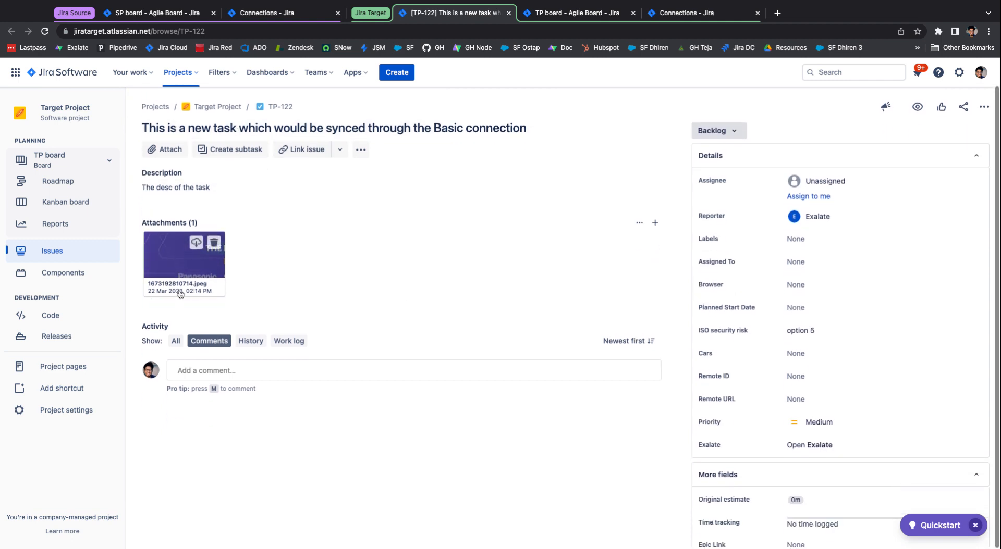
- Add the comment "Comment from the Destination" to issue TP-122 and save it
{"action": "left_click", "coordinate": [267, 379]}
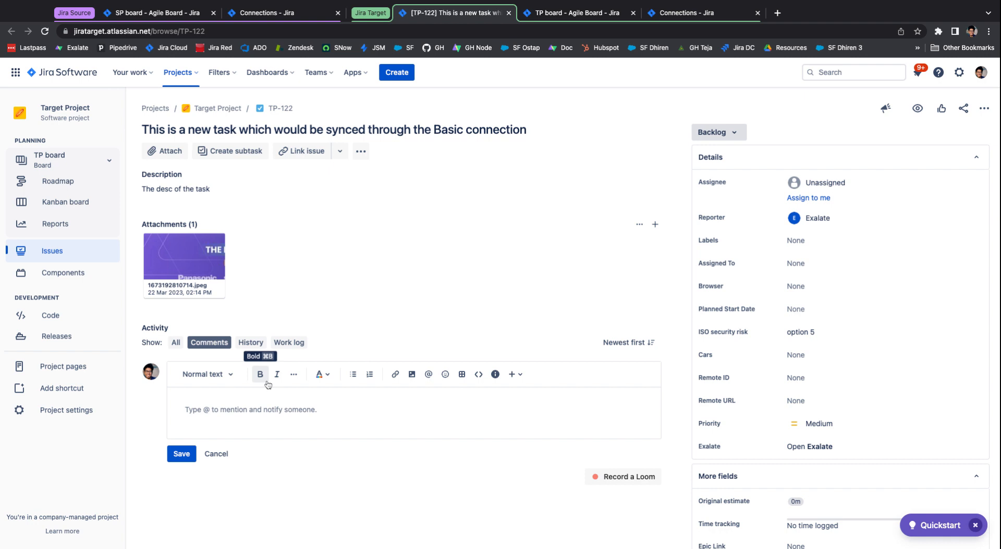
{"action": "type", "text": "Comment from the"}
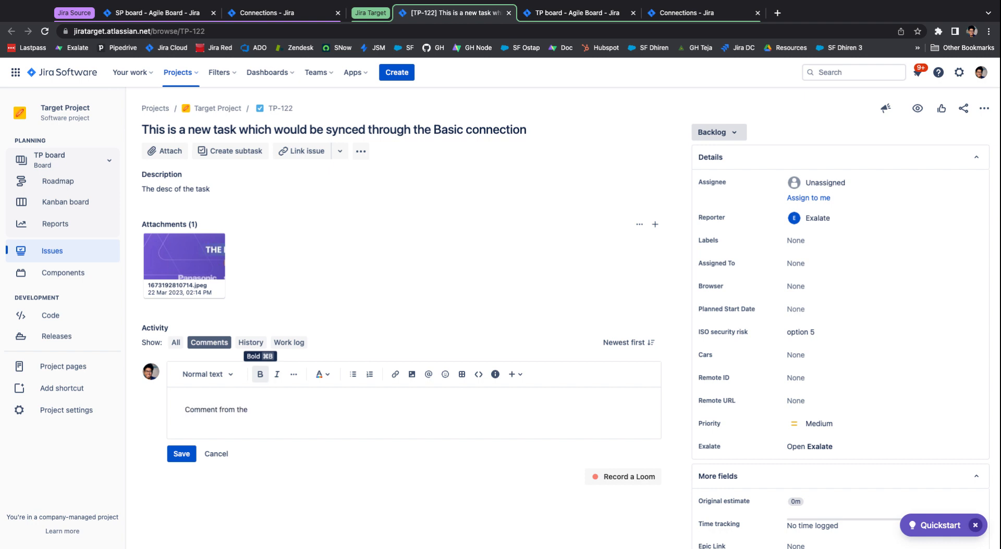
{"action": "type", "text": " Destination"}
{"action": "left_click", "coordinate": [181, 454]}
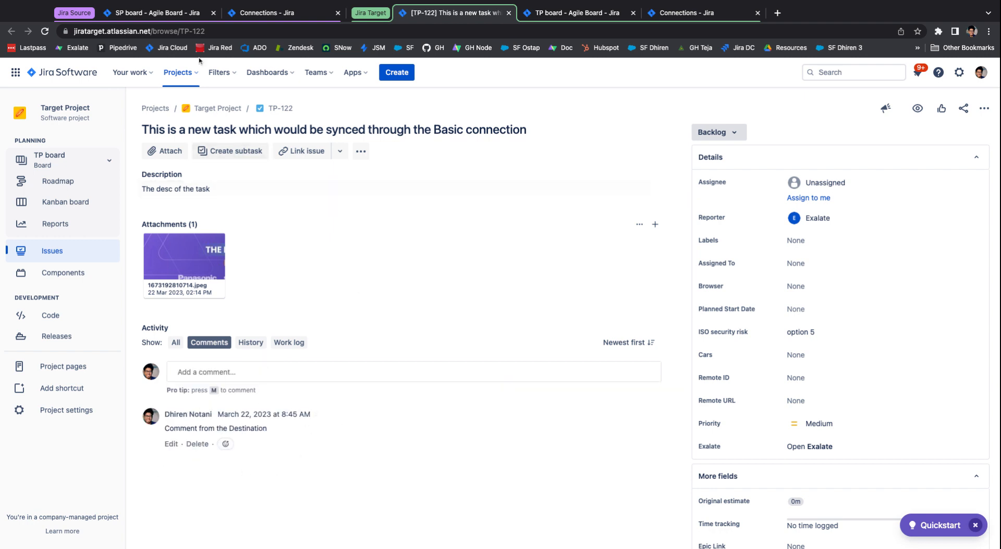
- Check the comments of SP-140 in the source Jira for the comment made on TP-122, and close the issue
{"action": "left_click", "coordinate": [192, 12]}
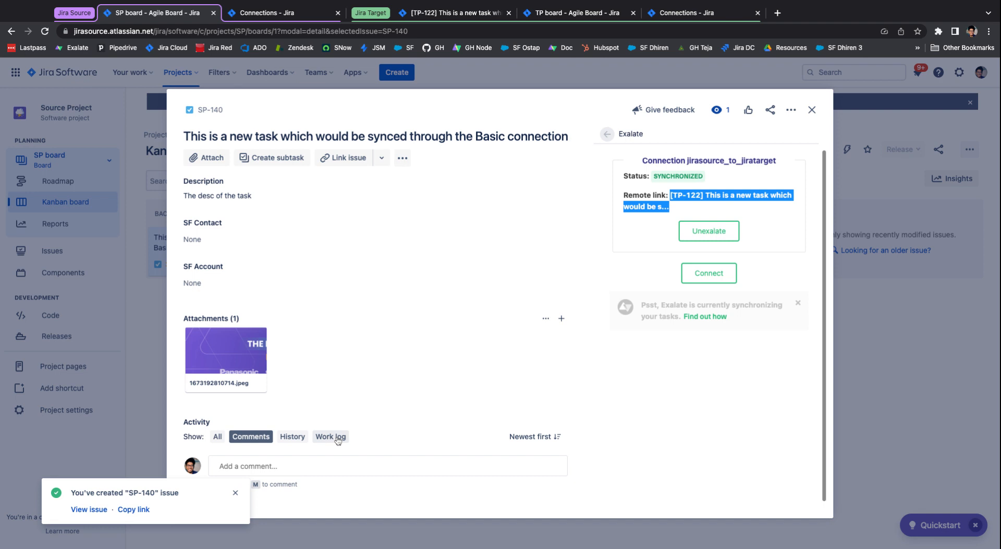
{"action": "left_click", "coordinate": [731, 386]}
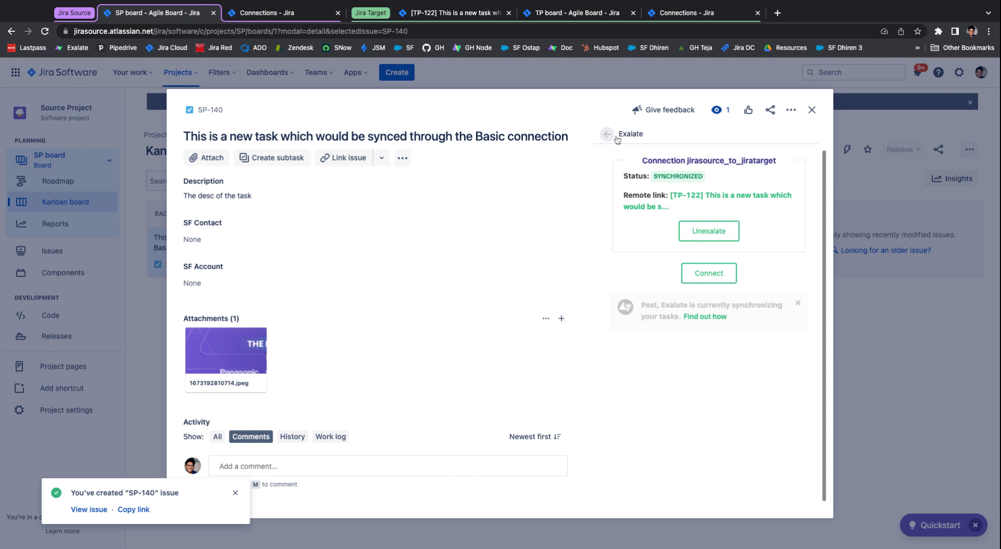
{"action": "scroll", "coordinate": [495, 224], "scroll_direction": "down", "scroll_amount": 2}
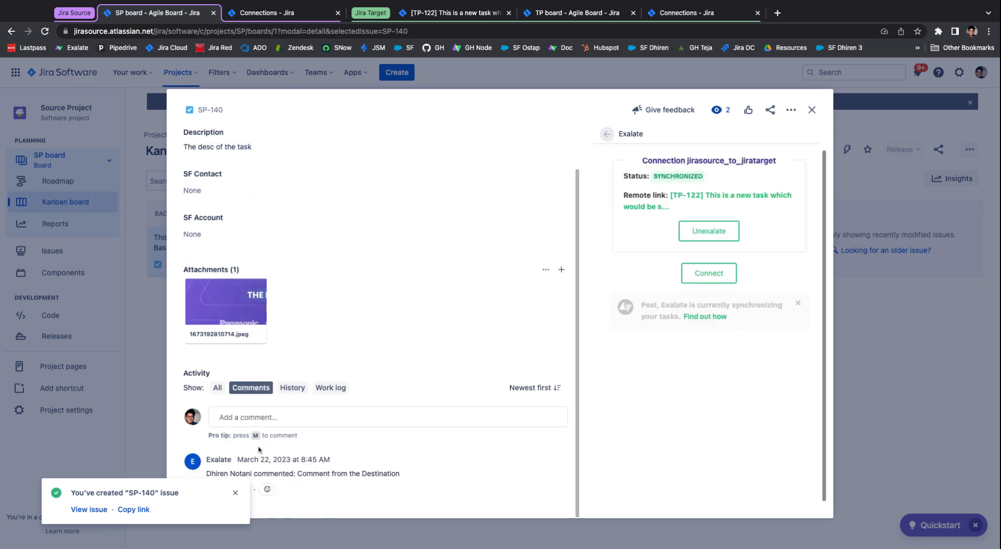
{"action": "left_click", "coordinate": [812, 109]}
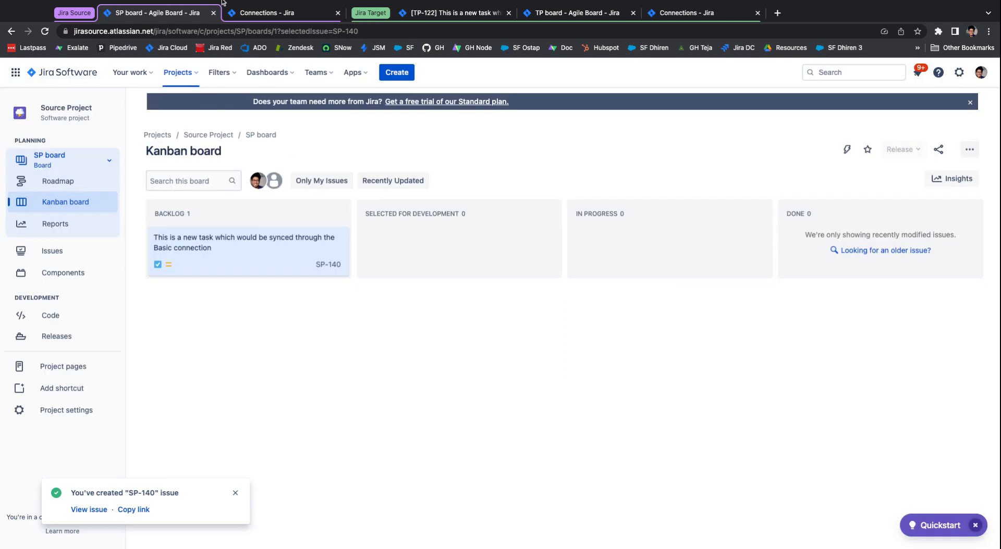
{"action": "left_click", "coordinate": [255, 5]}
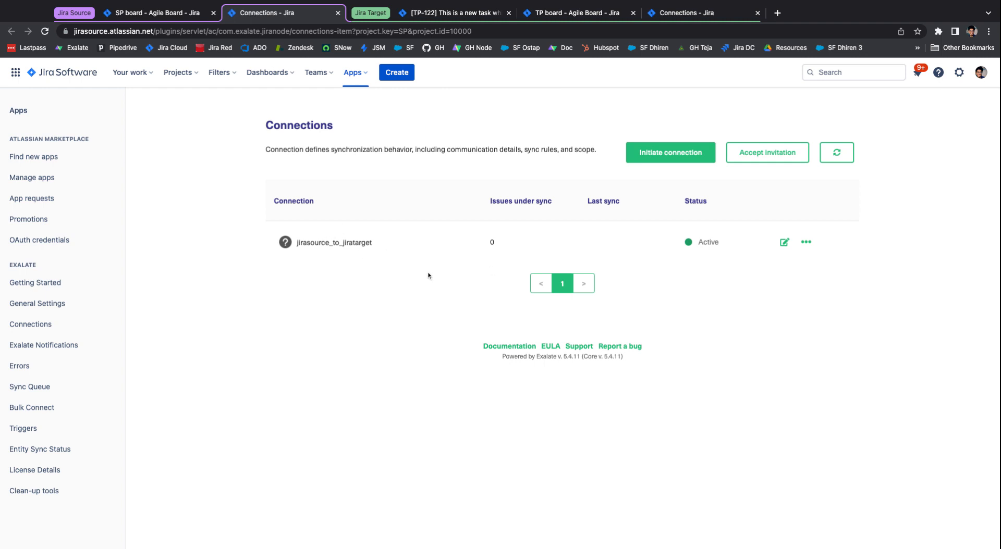
{"action": "left_click", "coordinate": [670, 153]}
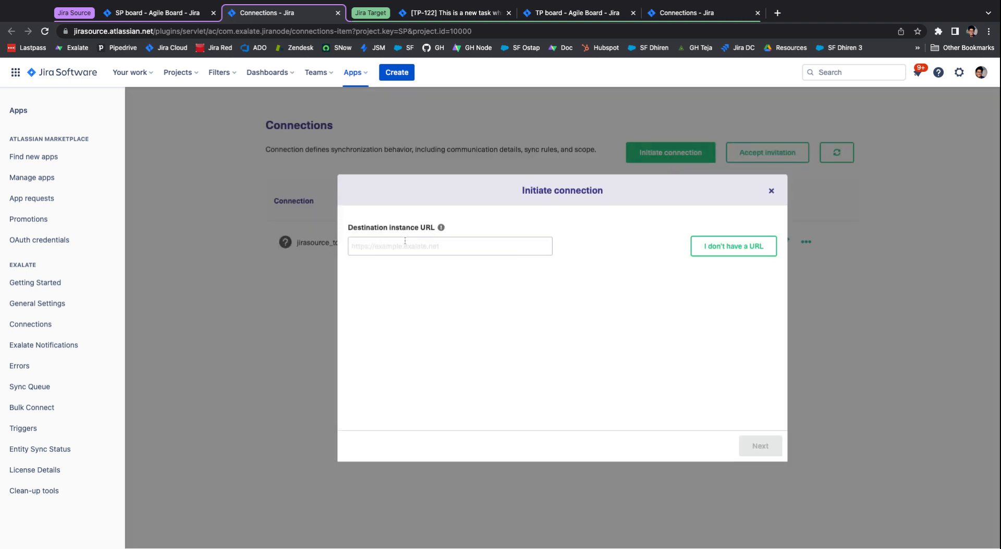
{"action": "left_click", "coordinate": [477, 12]}
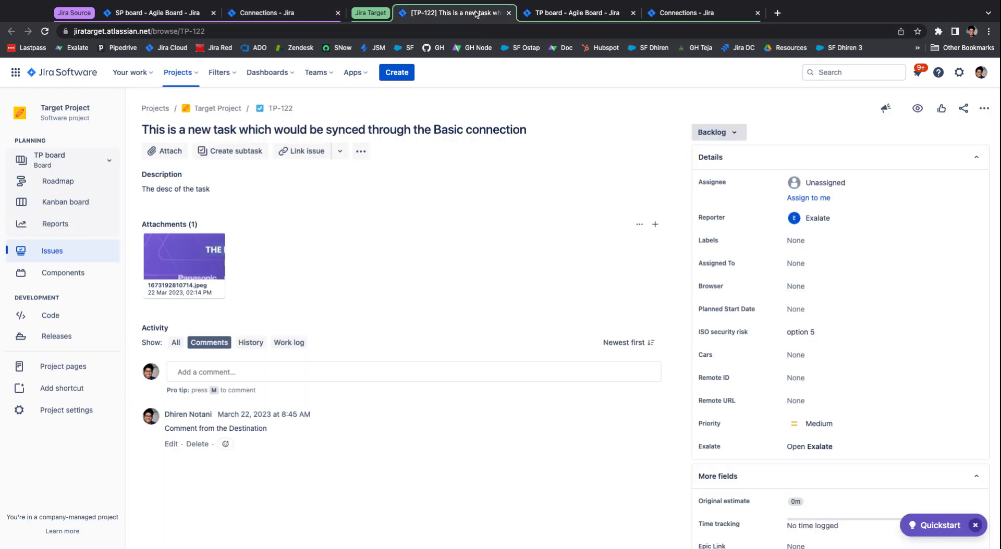
{"action": "left_click_drag", "start_coordinate": [150, 31], "coordinate": [34, 24]}
{"action": "key", "text": "ctrl+c"}
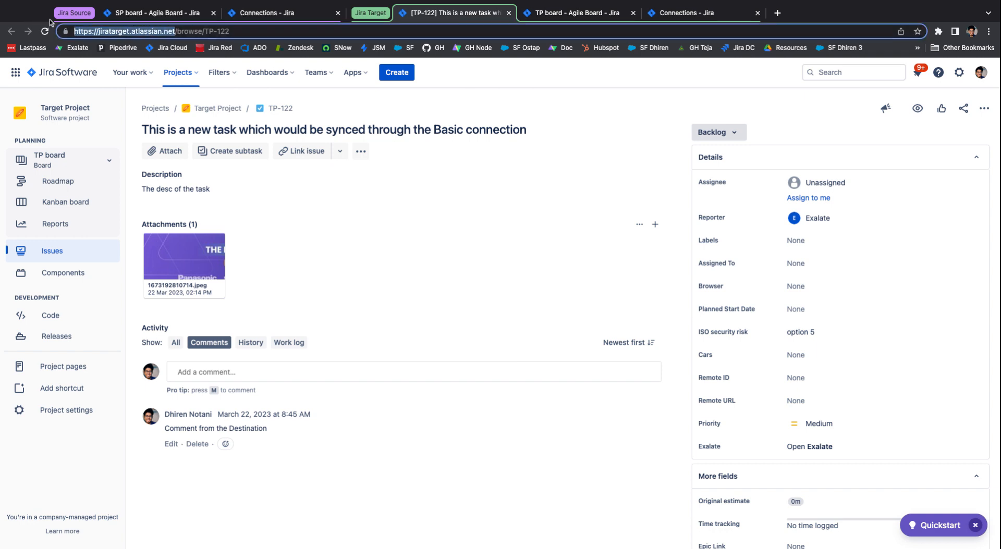
{"action": "left_click", "coordinate": [267, 12]}
{"action": "key", "text": "ctrl+v"}
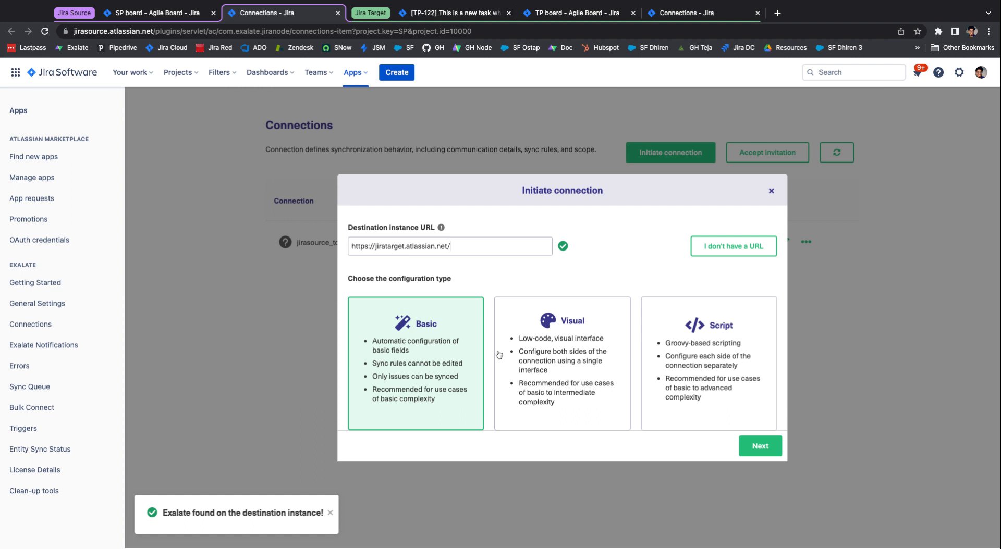
{"action": "left_click", "coordinate": [513, 361]}
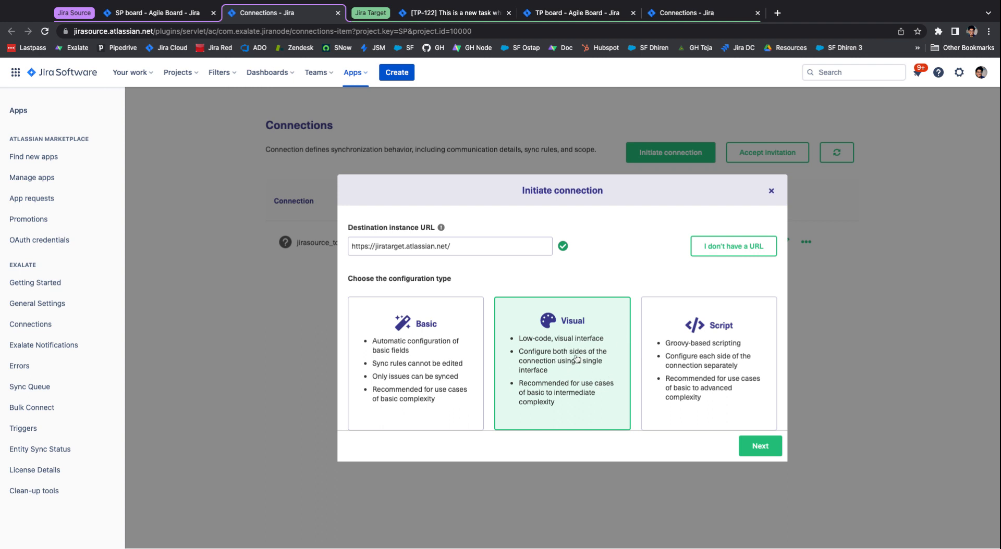
{"action": "left_click", "coordinate": [775, 451]}
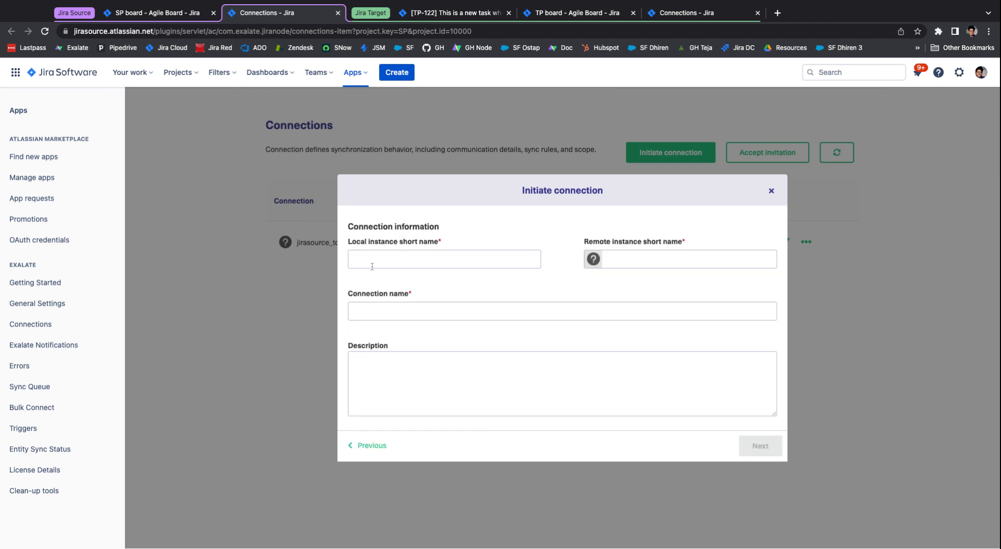
- Set the local instance short name to source, the remote one to target, and the connection name to source_to_target_visual_connection
{"action": "left_click_drag", "start_coordinate": [345, 243], "coordinate": [445, 243]}
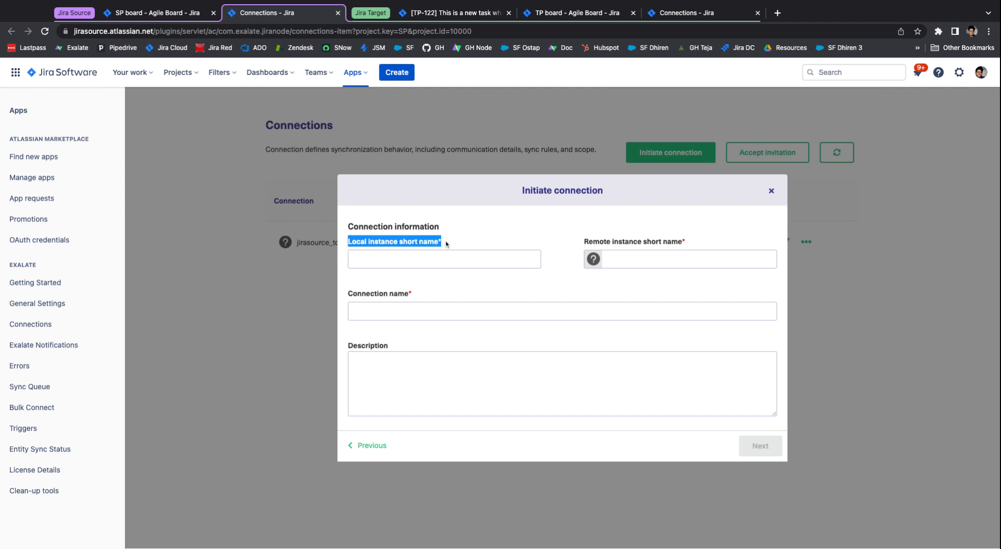
{"action": "left_click", "coordinate": [413, 259]}
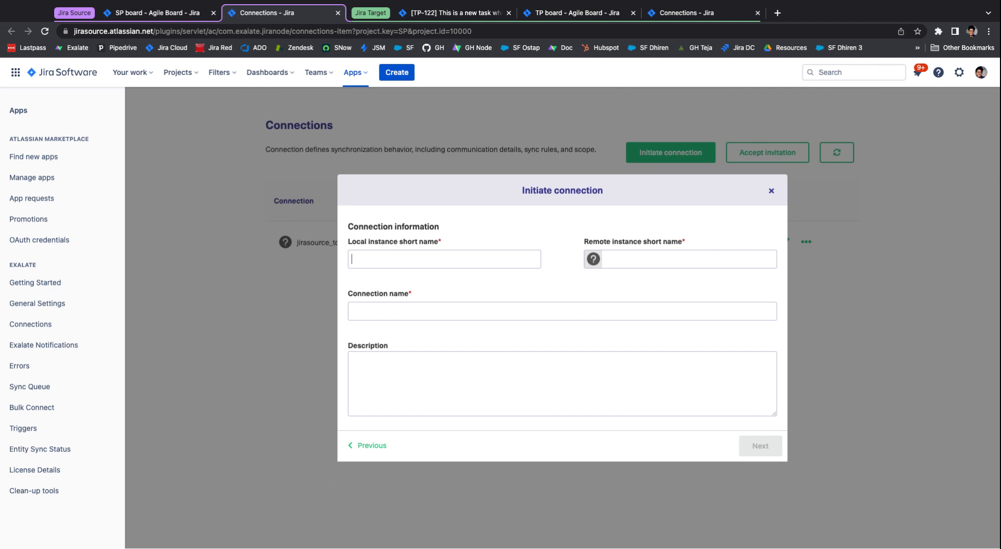
{"action": "type", "text": "source_to_target"}
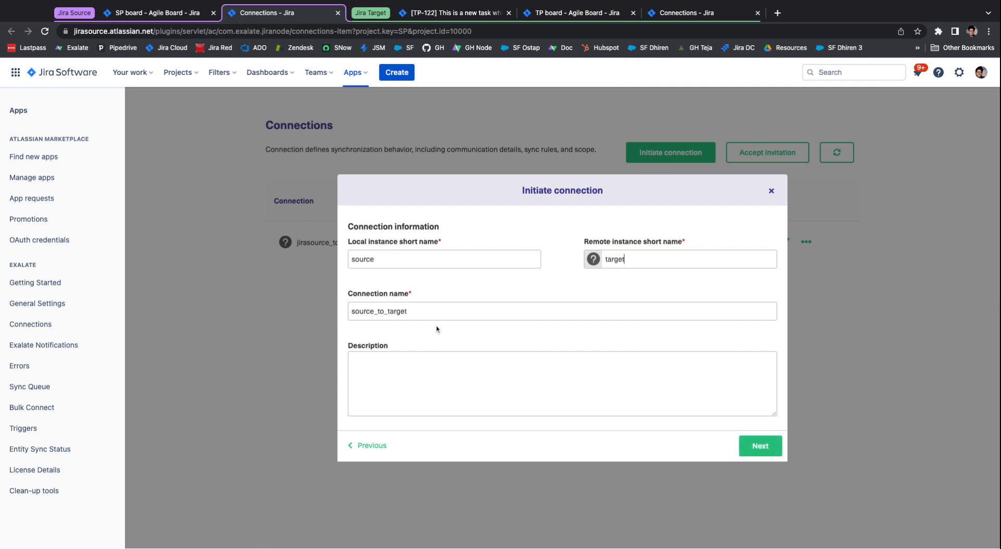
{"action": "type", "text": "_visual_connection"}
{"action": "left_click_drag", "start_coordinate": [492, 311], "coordinate": [318, 300]}
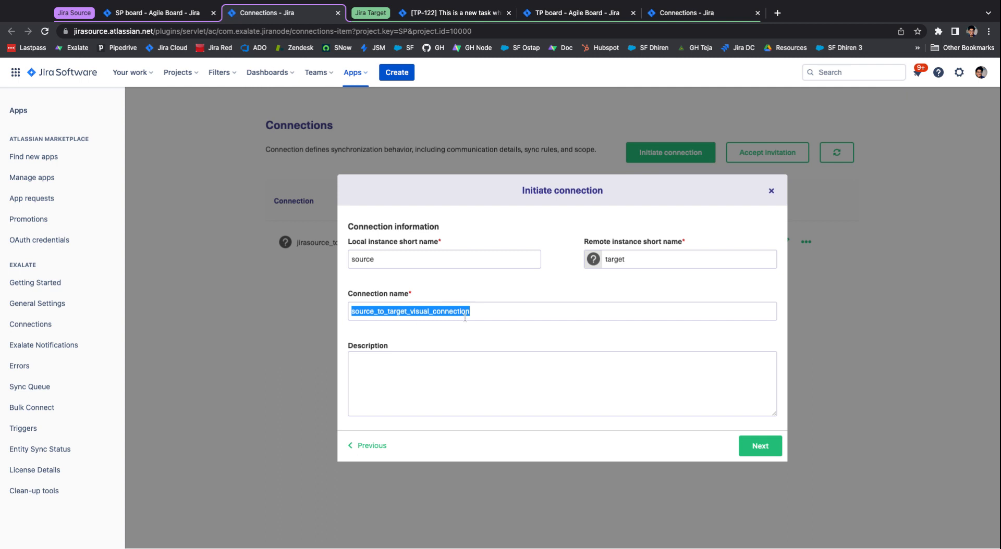
{"action": "left_click", "coordinate": [758, 450]}
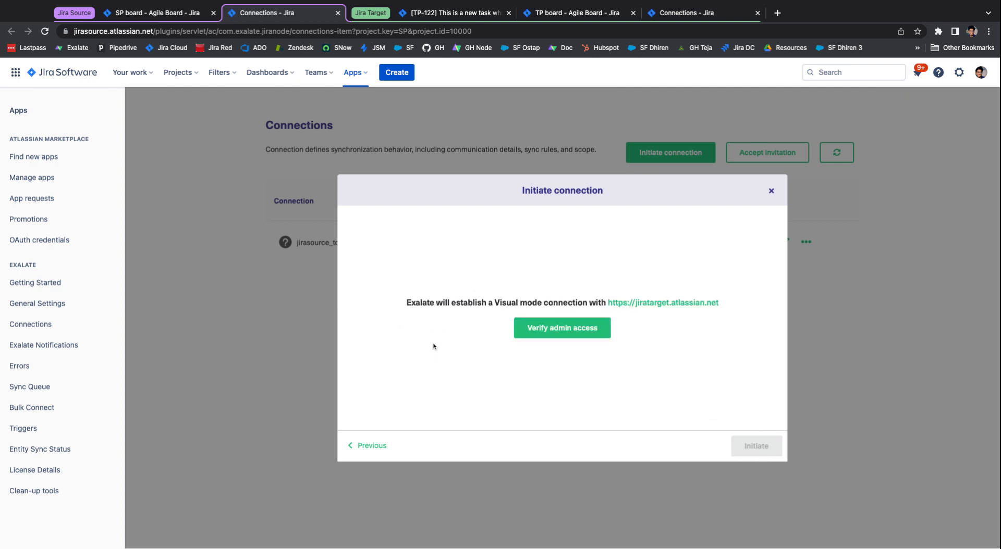
- Verify admin access to the target instance, initiate the Visual connection and proceed to its sync configuration
{"action": "left_click", "coordinate": [570, 332]}
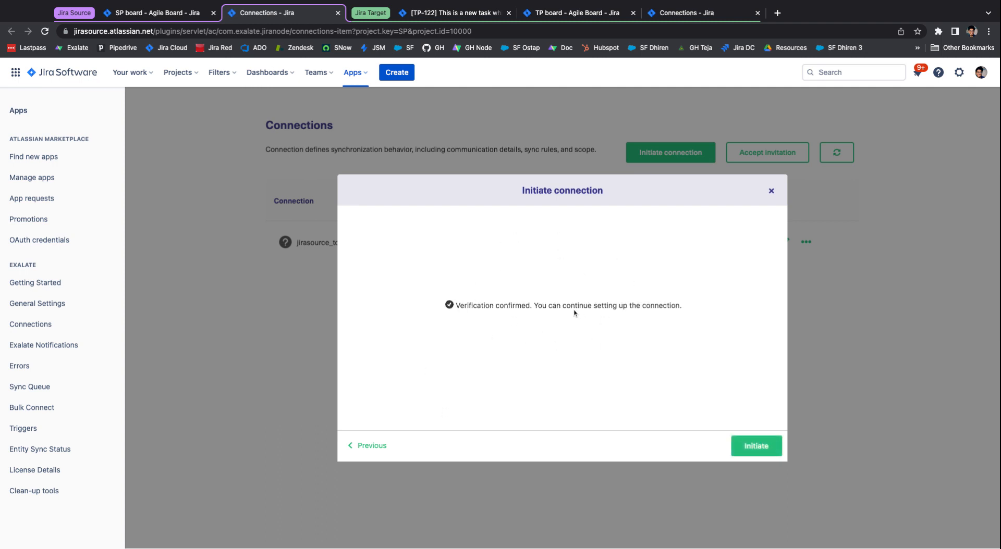
{"action": "left_click", "coordinate": [762, 453]}
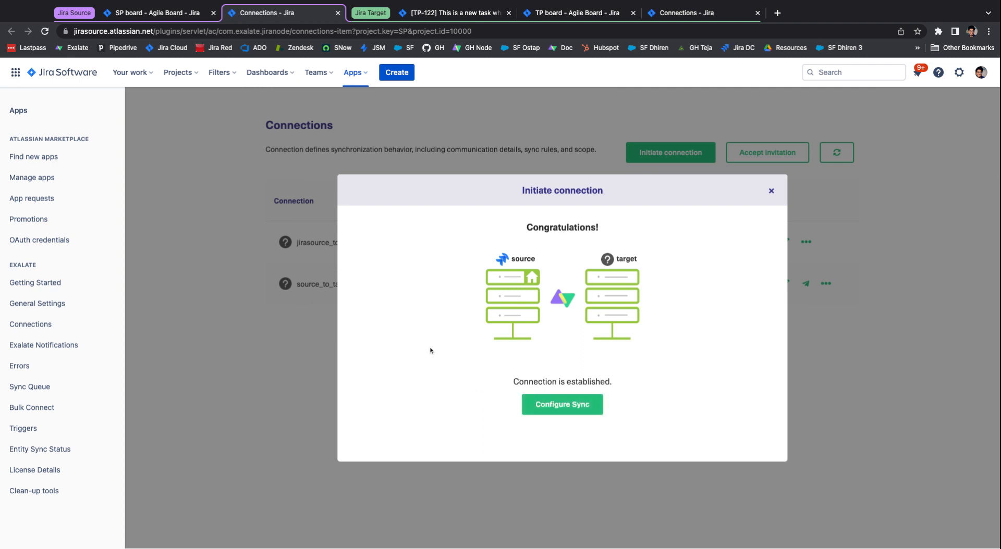
{"action": "left_click", "coordinate": [562, 406]}
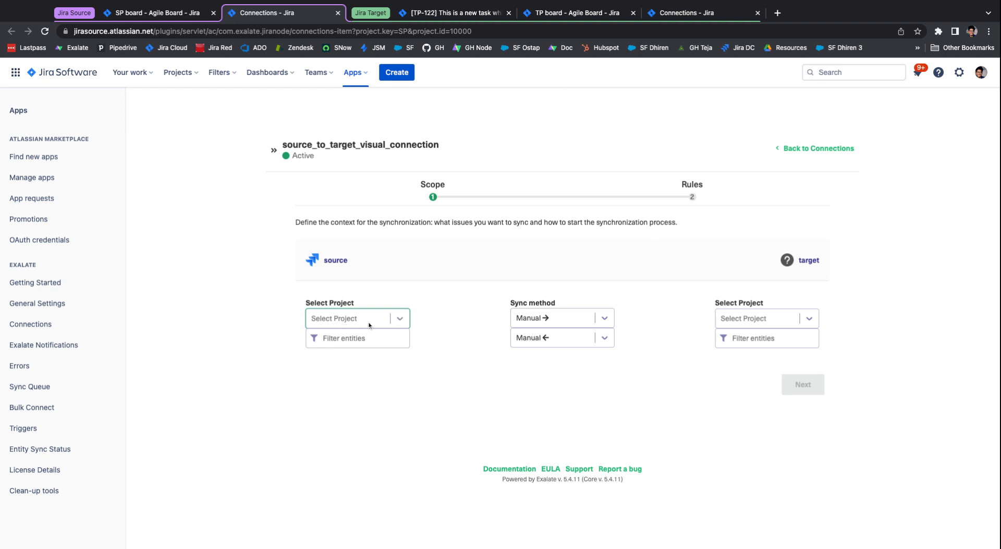
- Select Source Project (SP) on the source side and Target Project (TP) on the target side of the sync scope
{"action": "left_click", "coordinate": [401, 323]}
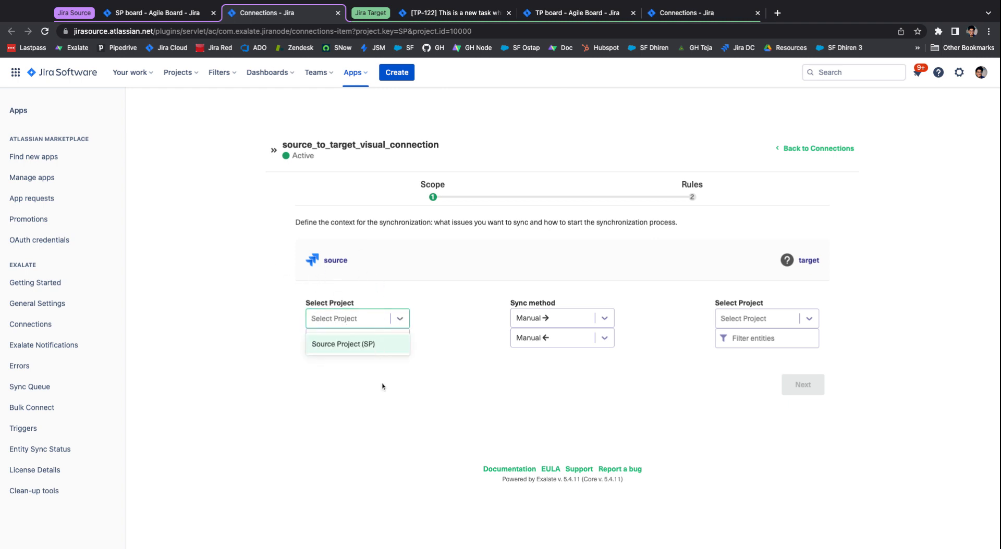
{"action": "left_click", "coordinate": [363, 345]}
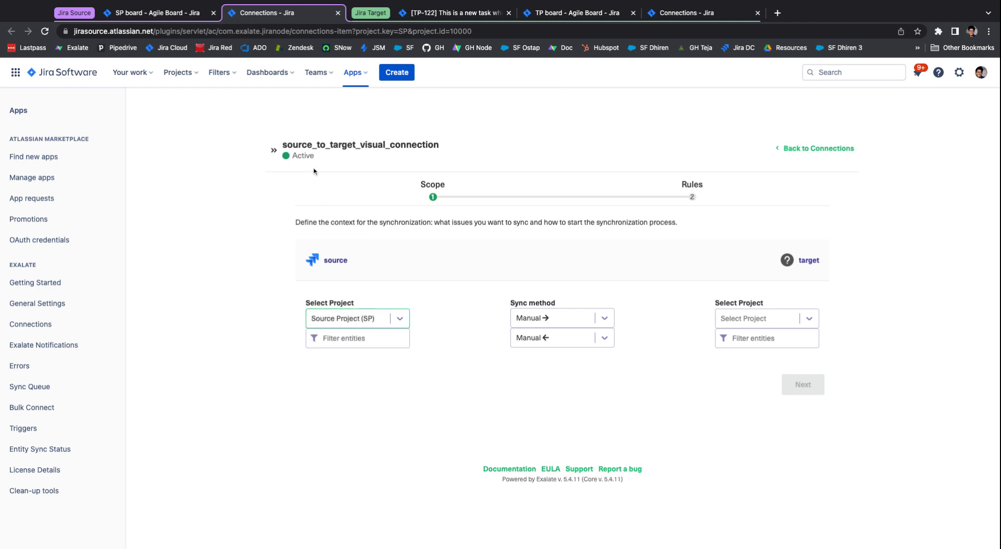
{"action": "left_click", "coordinate": [177, 72]}
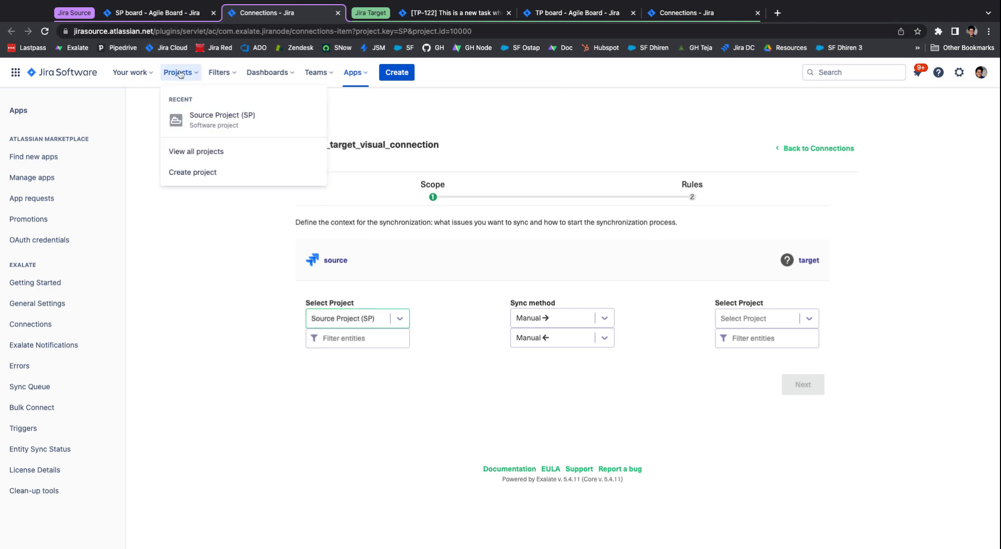
{"action": "left_click", "coordinate": [261, 256]}
{"action": "left_click", "coordinate": [762, 320]}
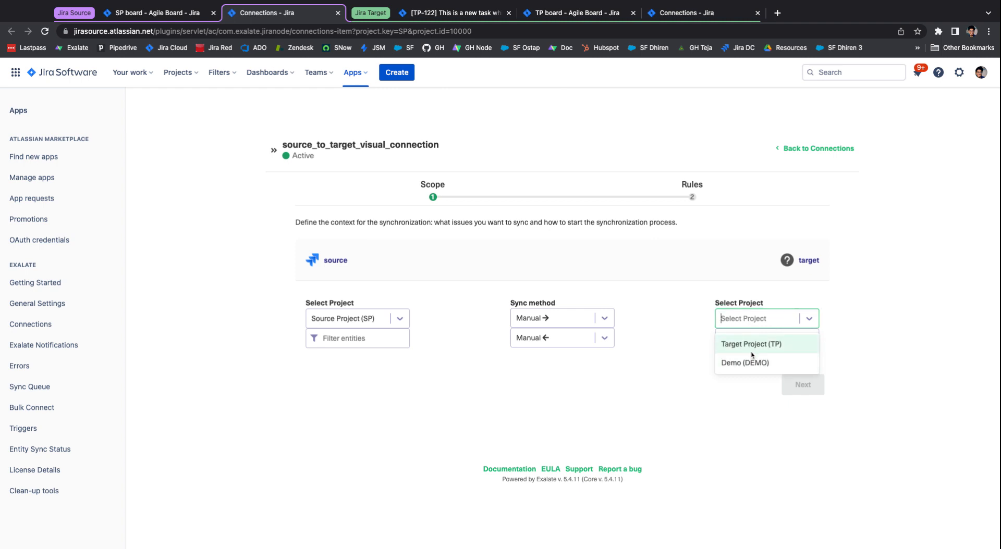
{"action": "left_click", "coordinate": [757, 345]}
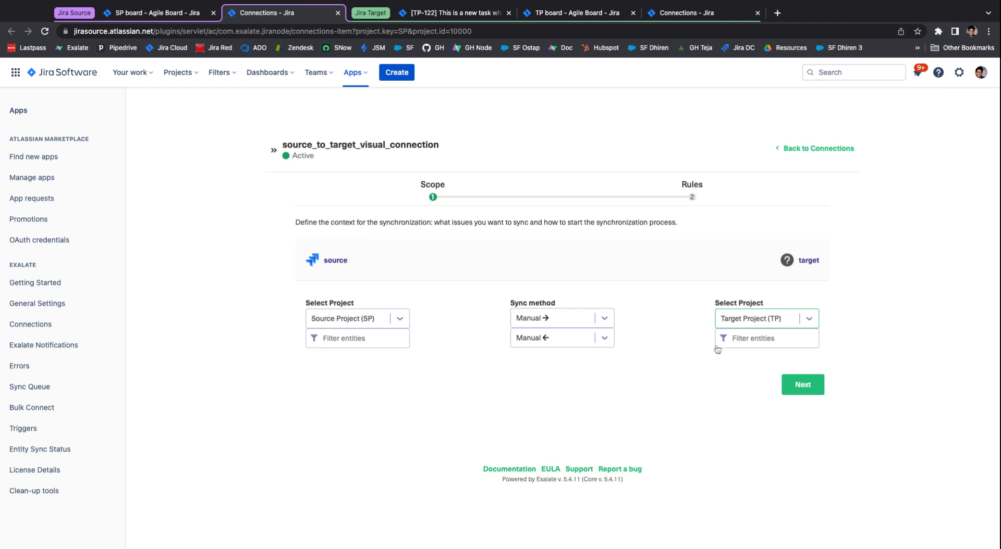
- Set the sync method to Automatic in both directions between the source and target projects
{"action": "left_click", "coordinate": [600, 319]}
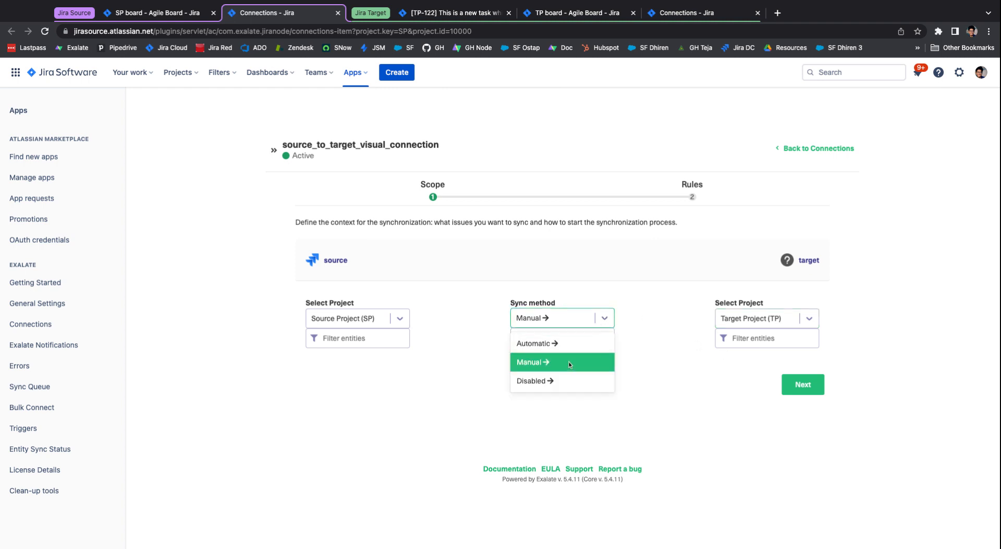
{"action": "left_click", "coordinate": [568, 362]}
{"action": "left_click", "coordinate": [591, 338]}
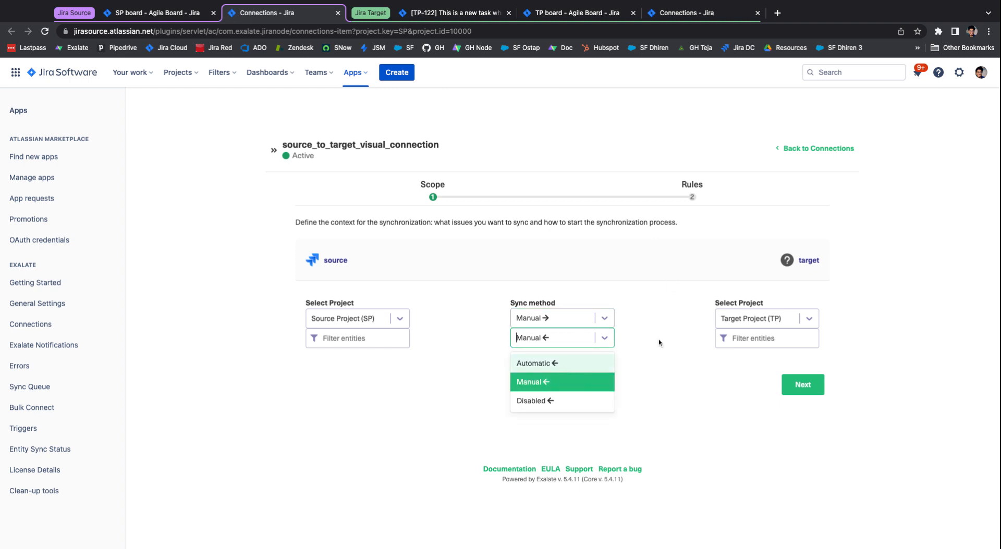
{"action": "left_click", "coordinate": [584, 363]}
{"action": "left_click", "coordinate": [583, 319]}
{"action": "left_click", "coordinate": [566, 344]}
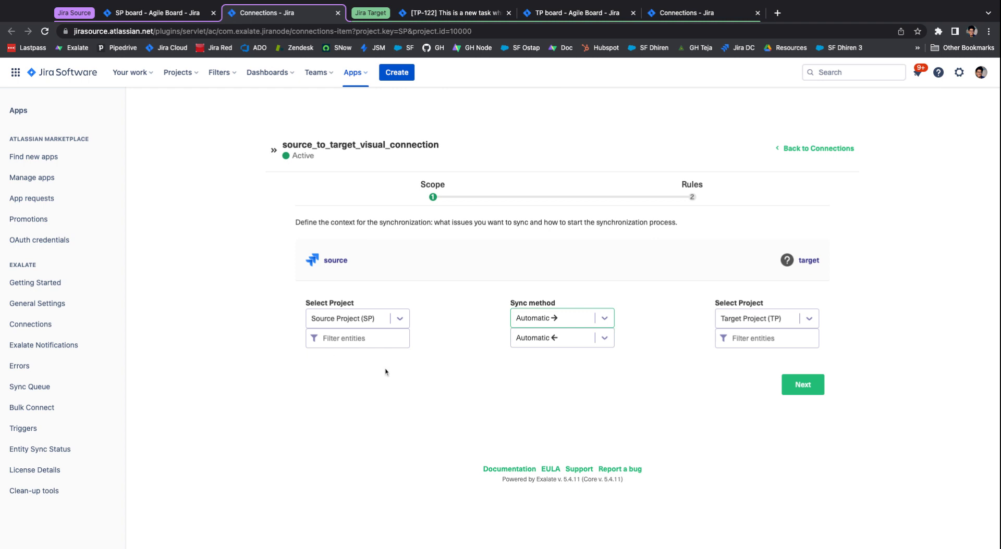
- Filter the source project's entities by Highest priority, save the filter and continue to the sync rules
{"action": "left_click", "coordinate": [342, 345]}
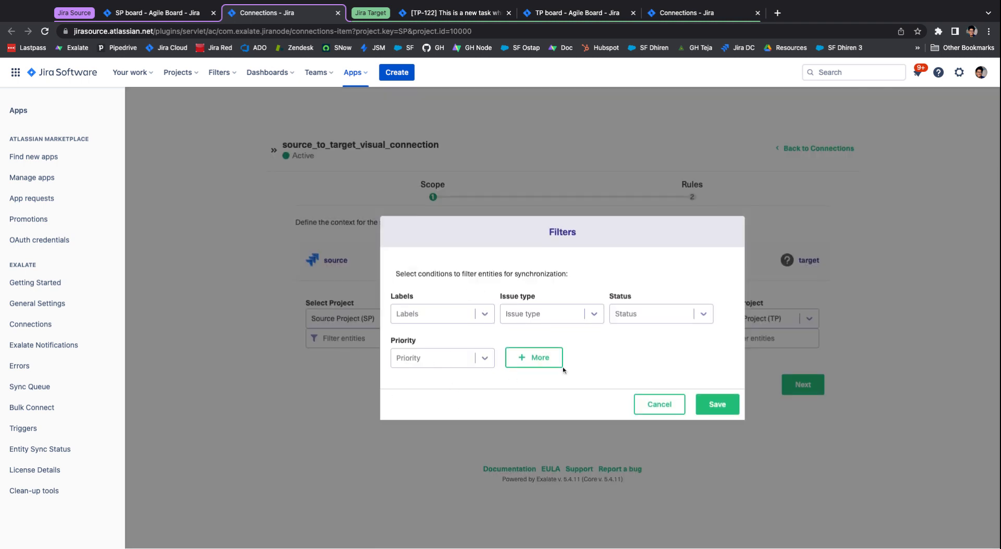
{"action": "left_click", "coordinate": [534, 358]}
{"action": "left_click", "coordinate": [487, 332]}
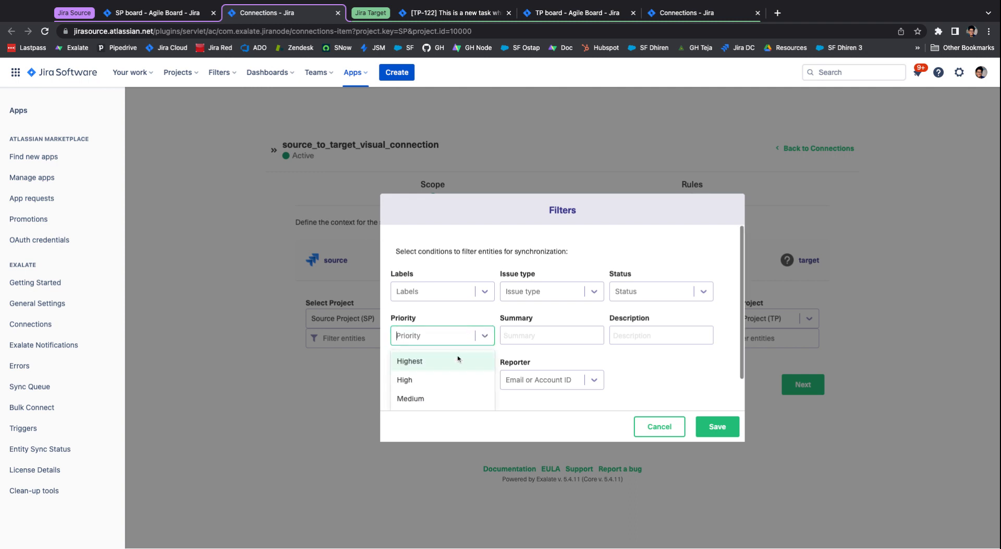
{"action": "left_click", "coordinate": [455, 358]}
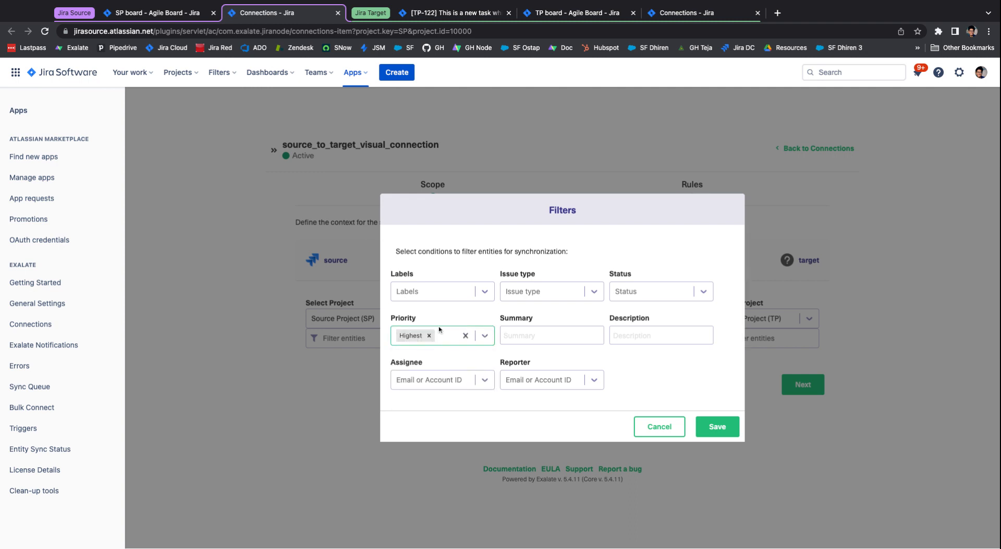
{"action": "left_click", "coordinate": [723, 432]}
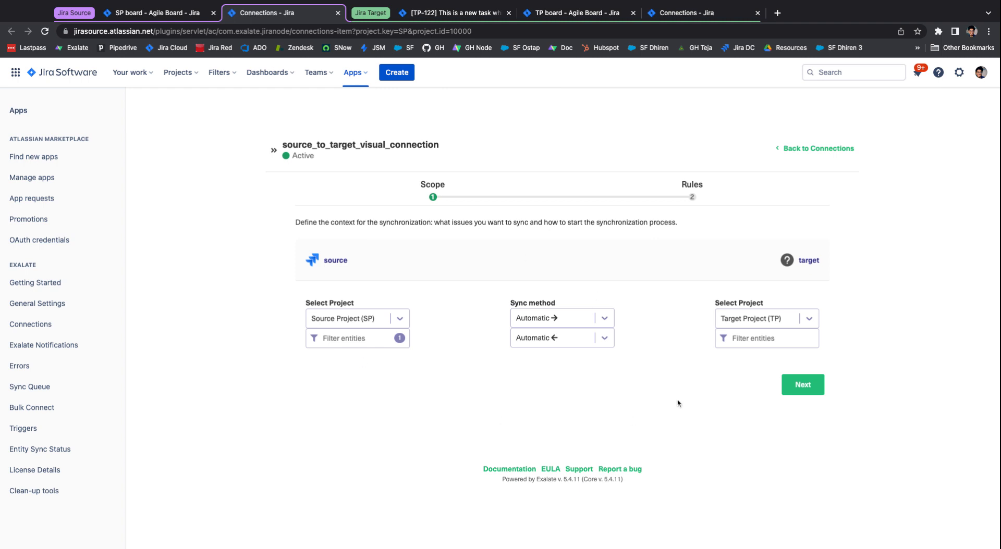
{"action": "left_click", "coordinate": [803, 392]}
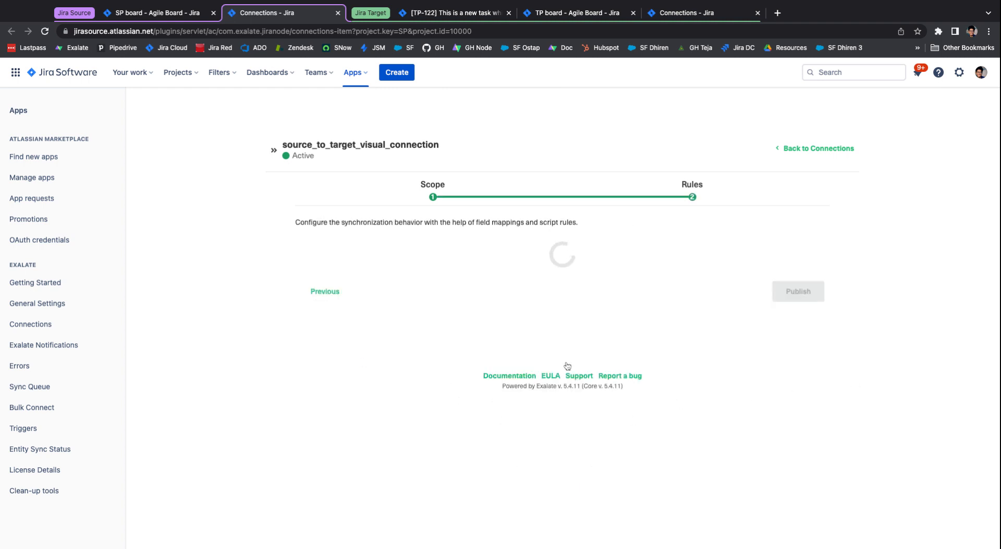
- Examine the default field mappings between source and target, including the individual values mapped under Issue type, Status and Priority
{"action": "scroll", "coordinate": [447, 346], "scroll_direction": "down", "scroll_amount": 5}
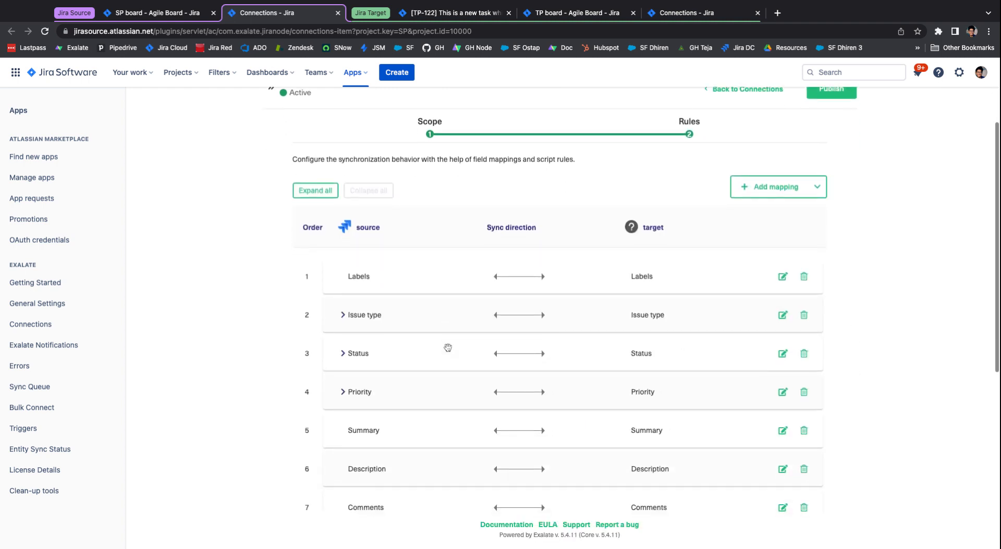
{"action": "scroll", "coordinate": [526, 335], "scroll_direction": "up", "scroll_amount": 3}
{"action": "scroll", "coordinate": [502, 342], "scroll_direction": "down", "scroll_amount": 8}
{"action": "scroll", "coordinate": [514, 319], "scroll_direction": "up", "scroll_amount": 5}
{"action": "scroll", "coordinate": [516, 341], "scroll_direction": "up", "scroll_amount": 3}
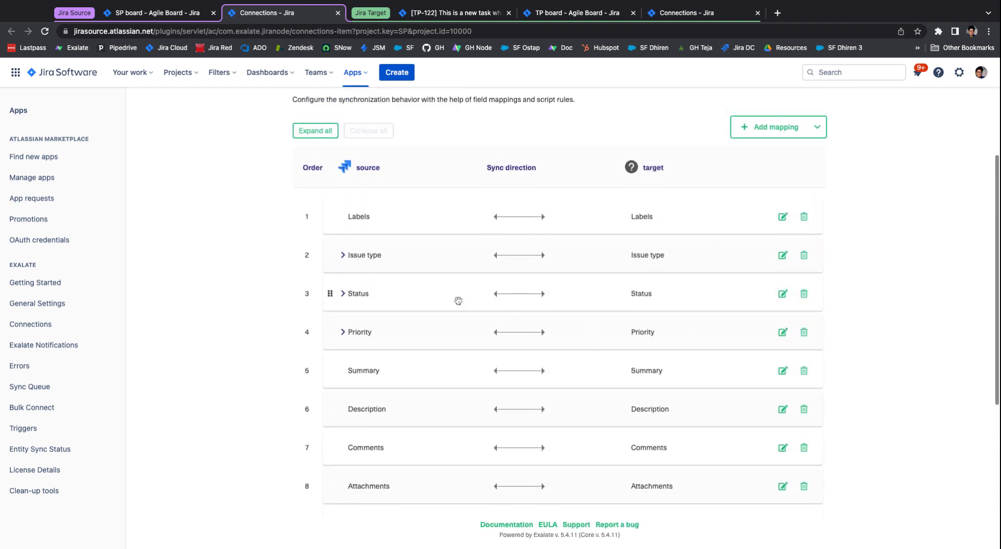
{"action": "left_click", "coordinate": [343, 255]}
{"action": "scroll", "coordinate": [469, 252], "scroll_direction": "down", "scroll_amount": 1}
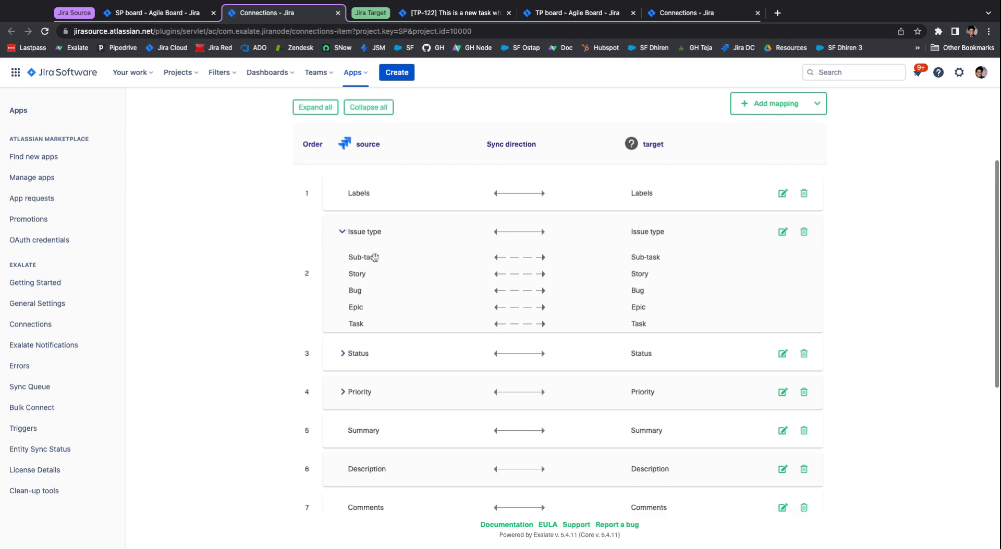
{"action": "scroll", "coordinate": [365, 331], "scroll_direction": "down", "scroll_amount": 2}
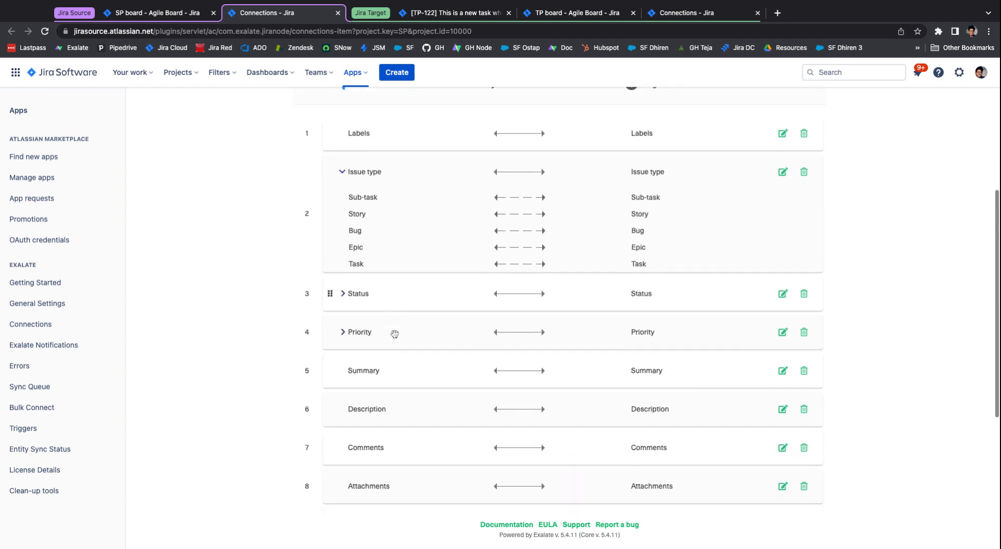
{"action": "left_click", "coordinate": [343, 294]}
{"action": "scroll", "coordinate": [586, 351], "scroll_direction": "down", "scroll_amount": 1}
{"action": "scroll", "coordinate": [476, 347], "scroll_direction": "down", "scroll_amount": 2}
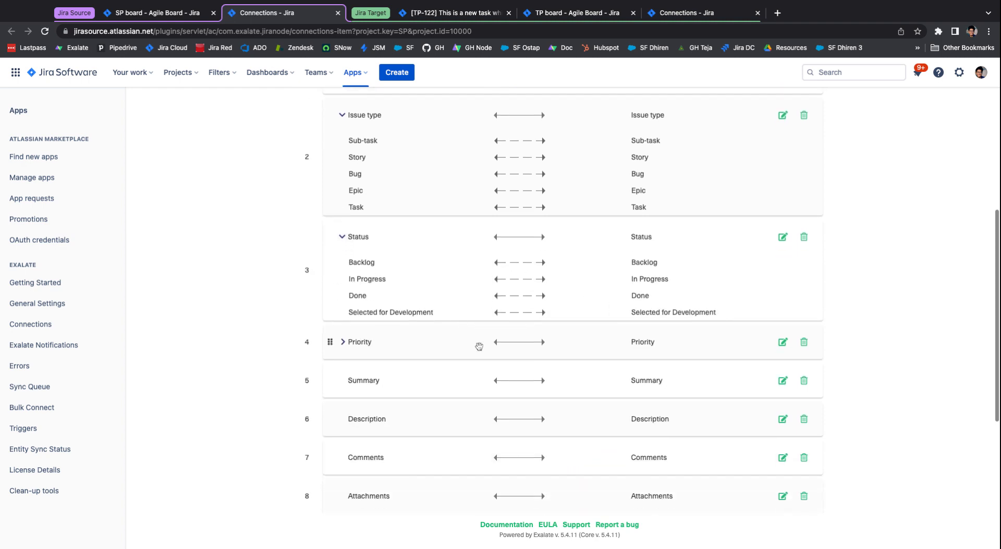
{"action": "left_click", "coordinate": [345, 315]}
{"action": "scroll", "coordinate": [516, 365], "scroll_direction": "down", "scroll_amount": 1}
{"action": "scroll", "coordinate": [528, 332], "scroll_direction": "up", "scroll_amount": 6}
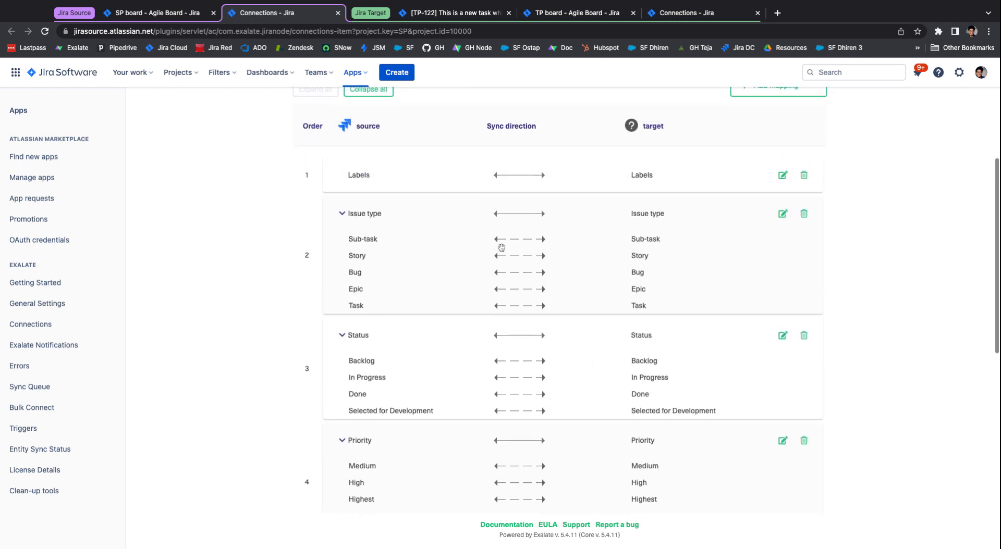
- Examine the source and target fields available for a new mapping, leaving it without adding one
{"action": "left_click", "coordinate": [769, 206]}
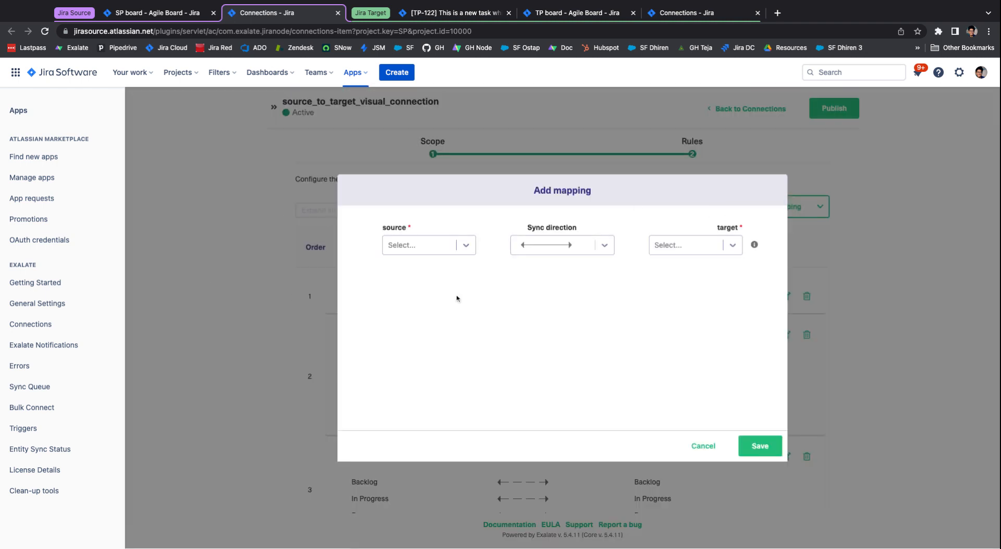
{"action": "left_click", "coordinate": [440, 244]}
{"action": "scroll", "coordinate": [442, 302], "scroll_direction": "down", "scroll_amount": 3}
{"action": "scroll", "coordinate": [438, 289], "scroll_direction": "up", "scroll_amount": 3}
{"action": "left_click", "coordinate": [607, 294]}
{"action": "left_click", "coordinate": [714, 243]}
{"action": "scroll", "coordinate": [695, 315], "scroll_direction": "down", "scroll_amount": 3}
{"action": "left_click", "coordinate": [585, 283]}
{"action": "left_click", "coordinate": [704, 447]}
- Switch the Status mapping's overall sync direction to one-way from source to target, and back to two-way
{"action": "scroll", "coordinate": [452, 350], "scroll_direction": "down", "scroll_amount": 3}
{"action": "scroll", "coordinate": [452, 351], "scroll_direction": "down", "scroll_amount": 1}
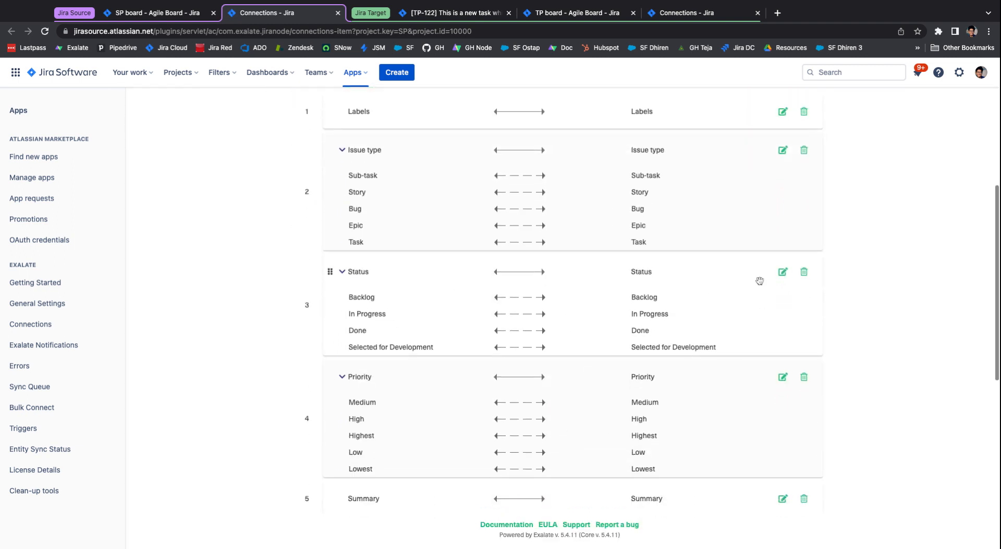
{"action": "left_click", "coordinate": [785, 272]}
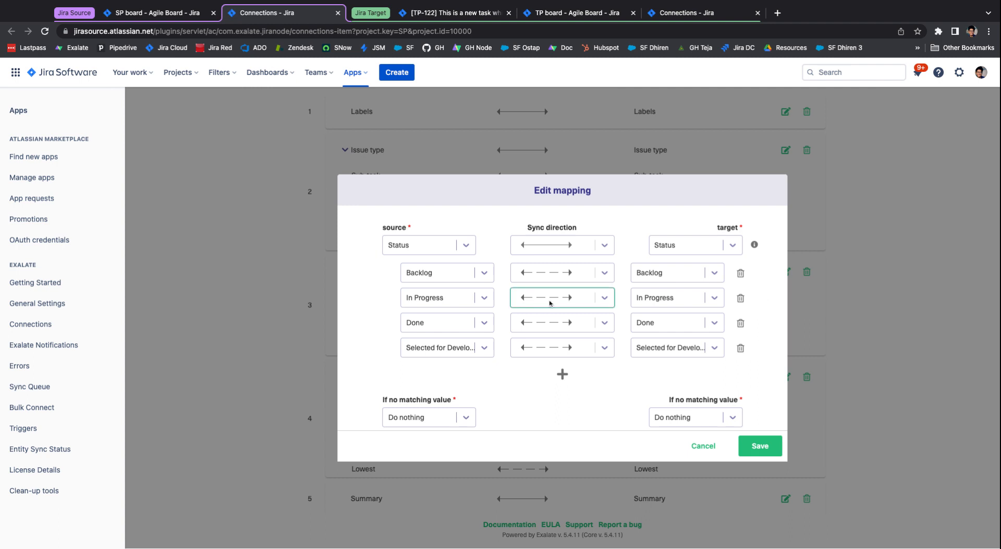
{"action": "left_click", "coordinate": [547, 246]}
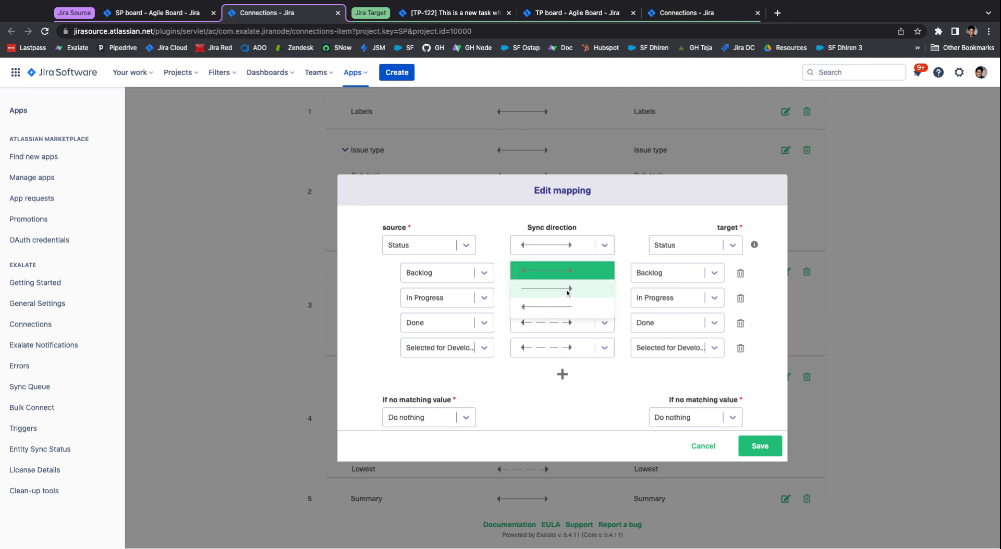
{"action": "left_click", "coordinate": [567, 292]}
{"action": "left_click", "coordinate": [583, 246]}
{"action": "left_click", "coordinate": [568, 271]}
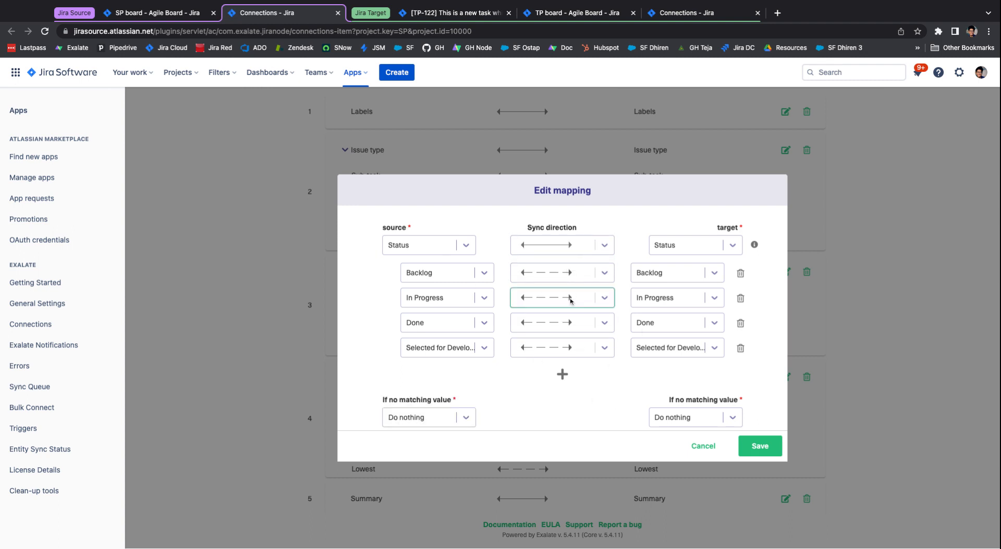
- Try Set a default value as the target's behaviour for unmatched statuses, return it to Do nothing and leave the mapping without saving
{"action": "scroll", "coordinate": [571, 307], "scroll_direction": "down", "scroll_amount": 1}
{"action": "left_click", "coordinate": [683, 405]}
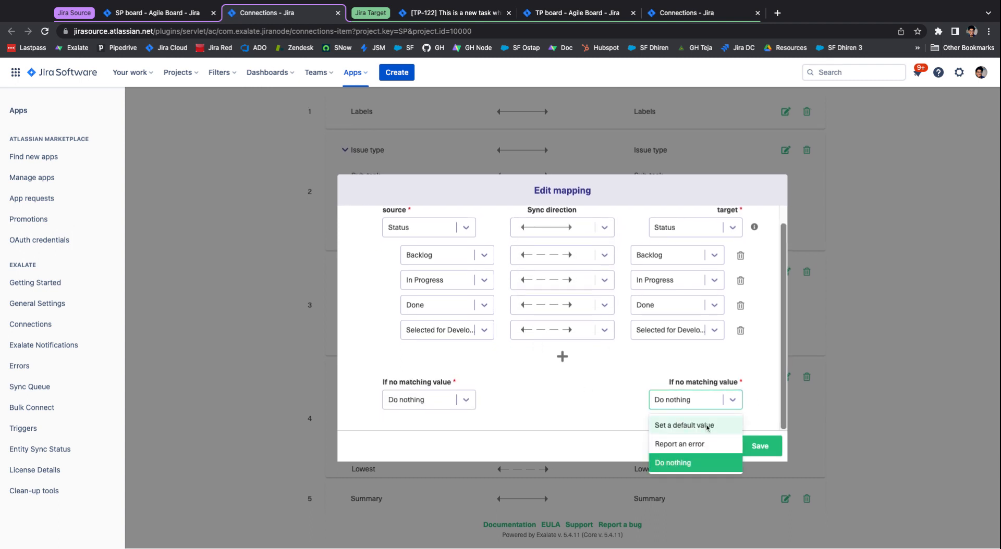
{"action": "left_click", "coordinate": [707, 426]}
{"action": "scroll", "coordinate": [656, 350], "scroll_direction": "down", "scroll_amount": 1}
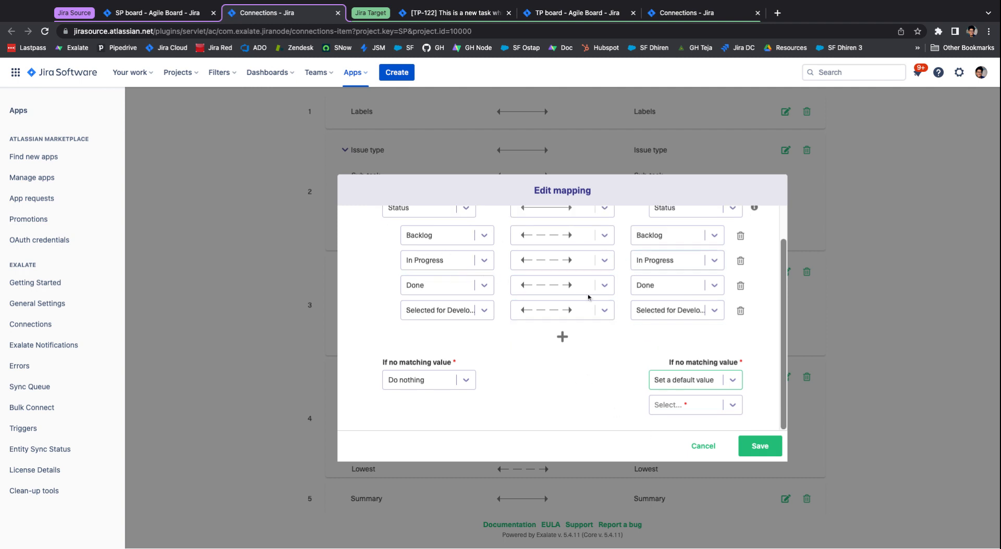
{"action": "left_click", "coordinate": [704, 381]}
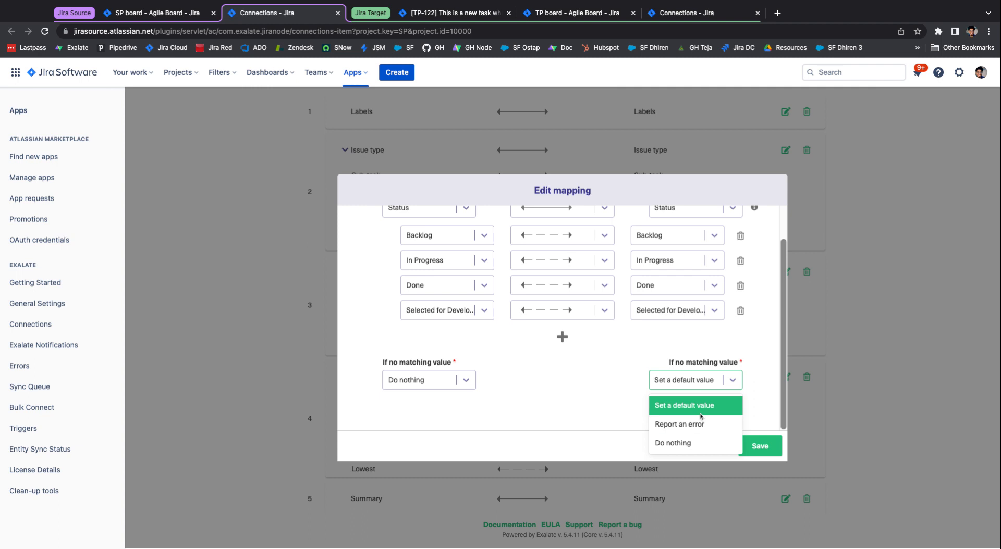
{"action": "left_click", "coordinate": [694, 443]}
{"action": "left_click", "coordinate": [691, 395]}
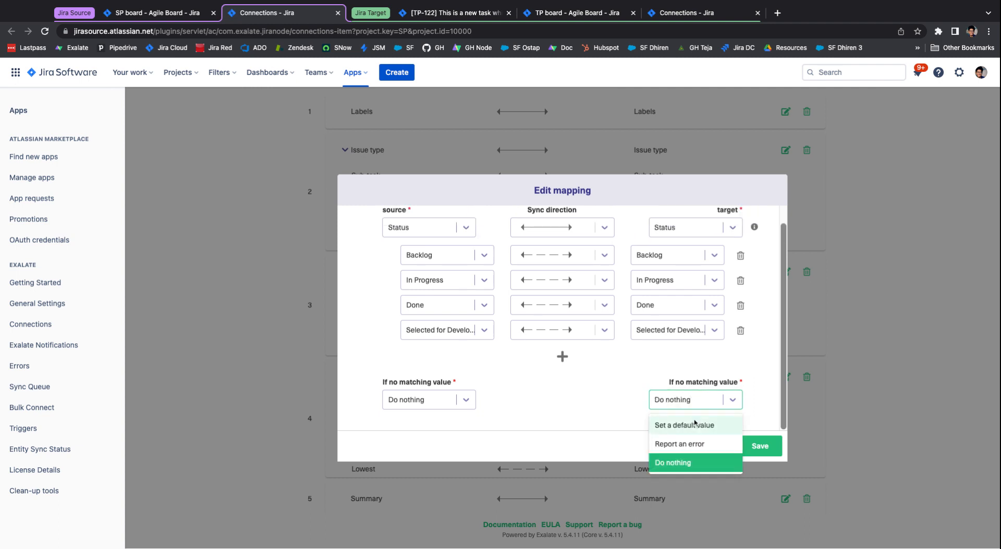
{"action": "left_click", "coordinate": [760, 446]}
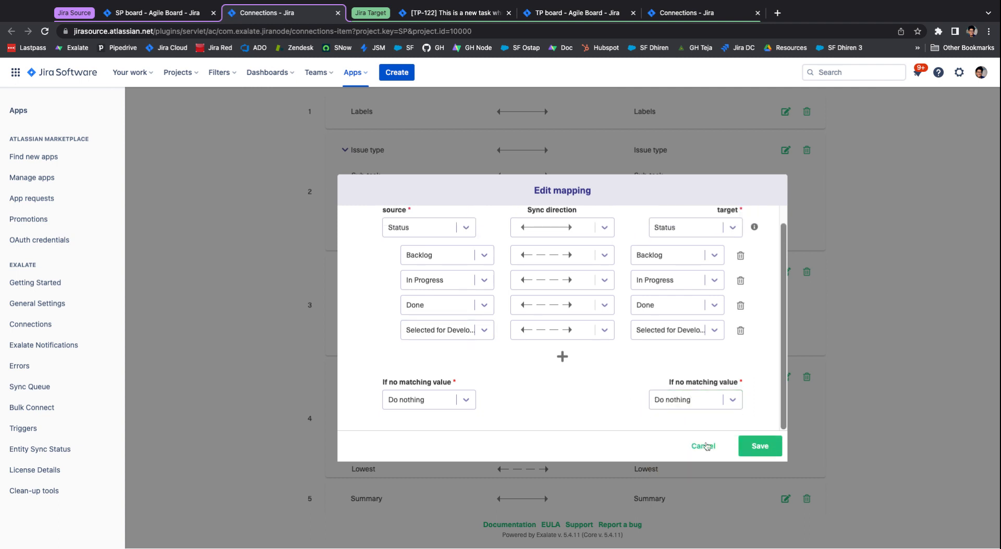
- Compare the workflow statuses available on the source task SP-140 with those on the synced target task TP-122
{"action": "scroll", "coordinate": [579, 242], "scroll_direction": "down", "scroll_amount": 5}
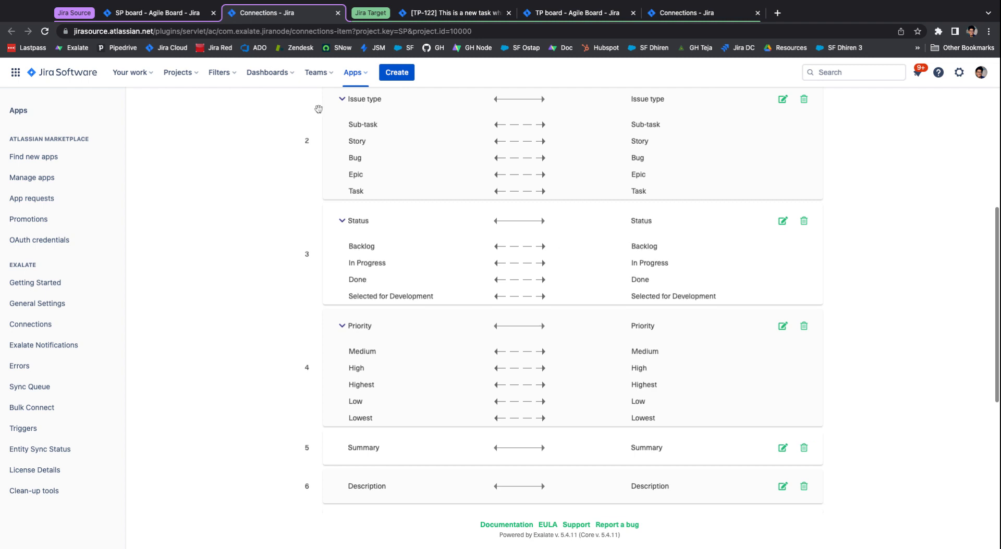
{"action": "left_click", "coordinate": [162, 20]}
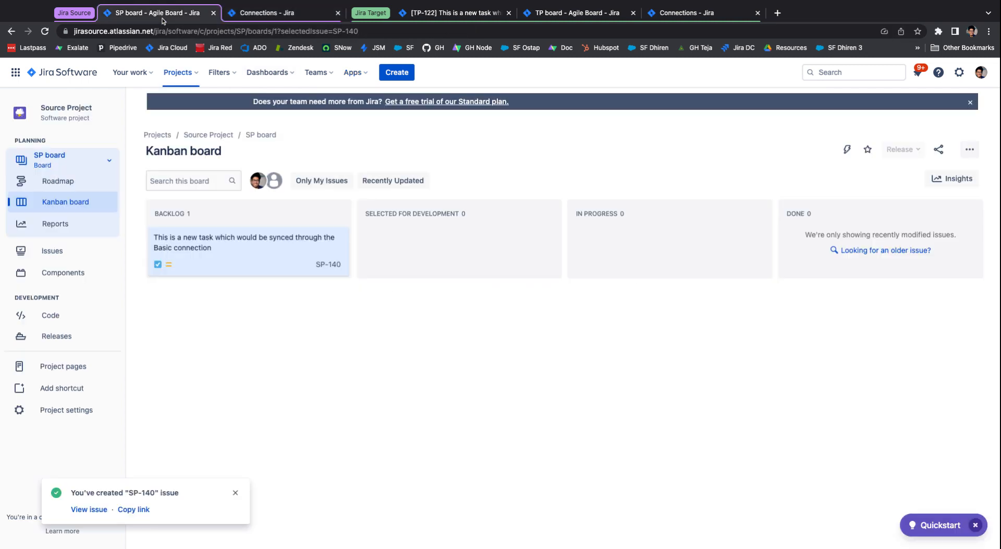
{"action": "left_click", "coordinate": [280, 242]}
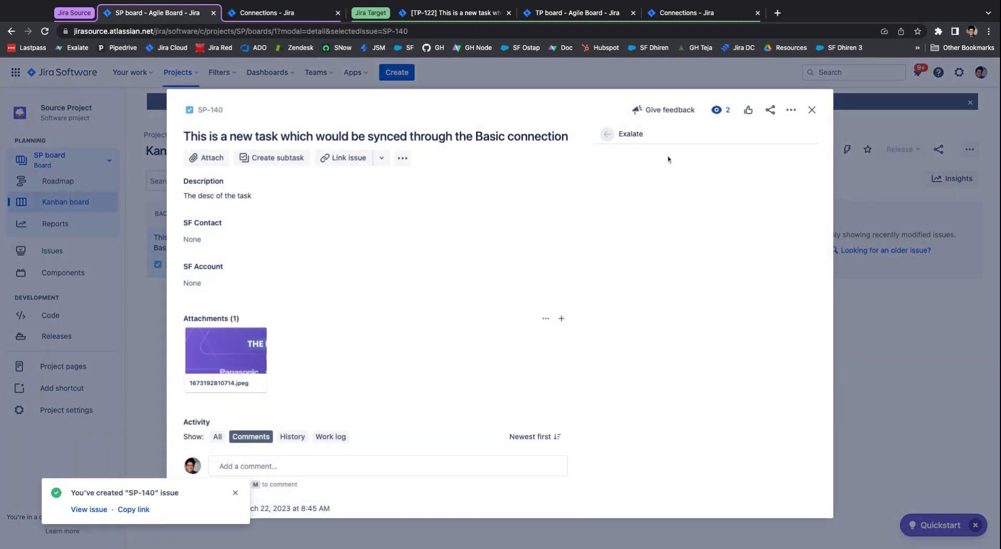
{"action": "left_click", "coordinate": [617, 140]}
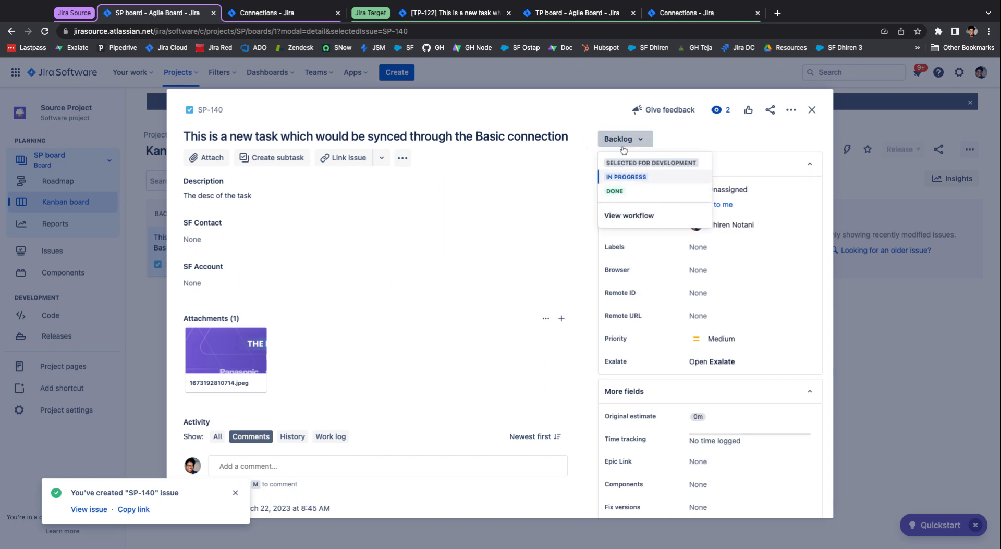
{"action": "left_click", "coordinate": [484, 15]}
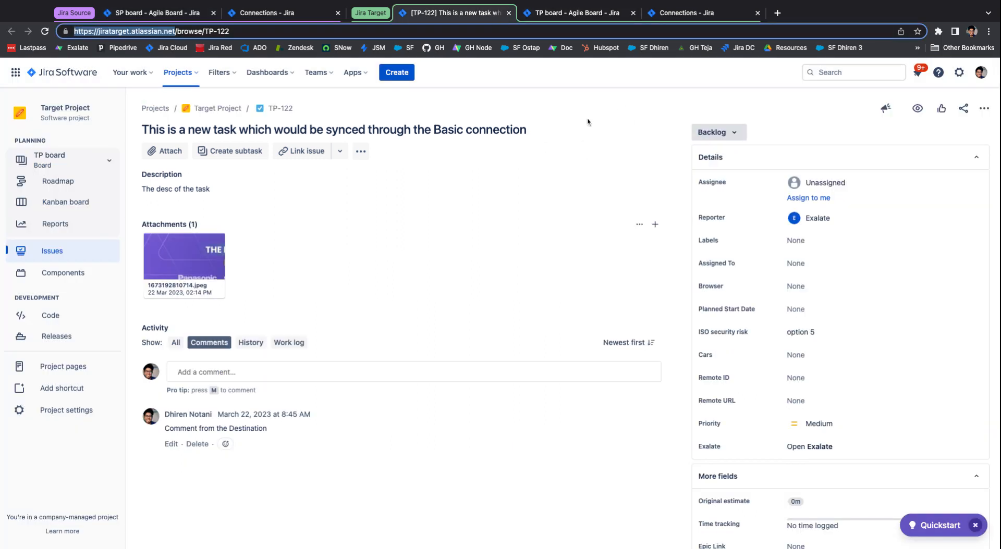
{"action": "left_click", "coordinate": [713, 133]}
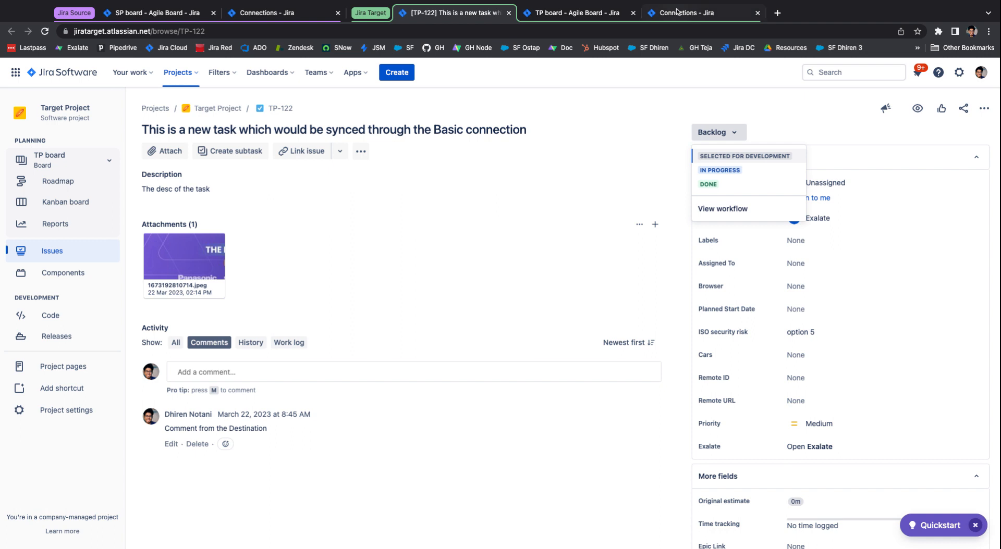
- Check the connections page on the target Jira instance and return to the source connection's mapping rules
{"action": "left_click", "coordinate": [699, 13]}
{"action": "left_click", "coordinate": [284, 13]}
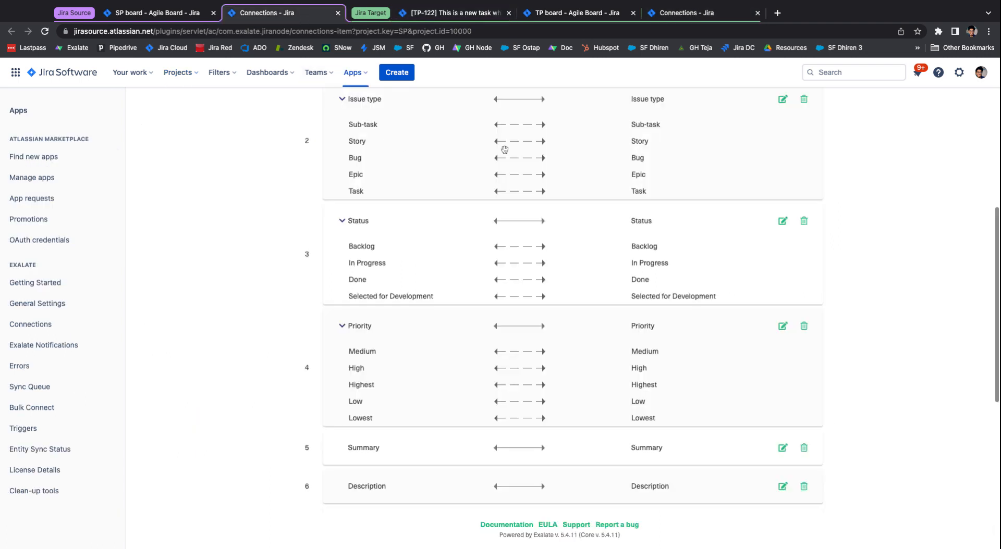
{"action": "left_click", "coordinate": [704, 12]}
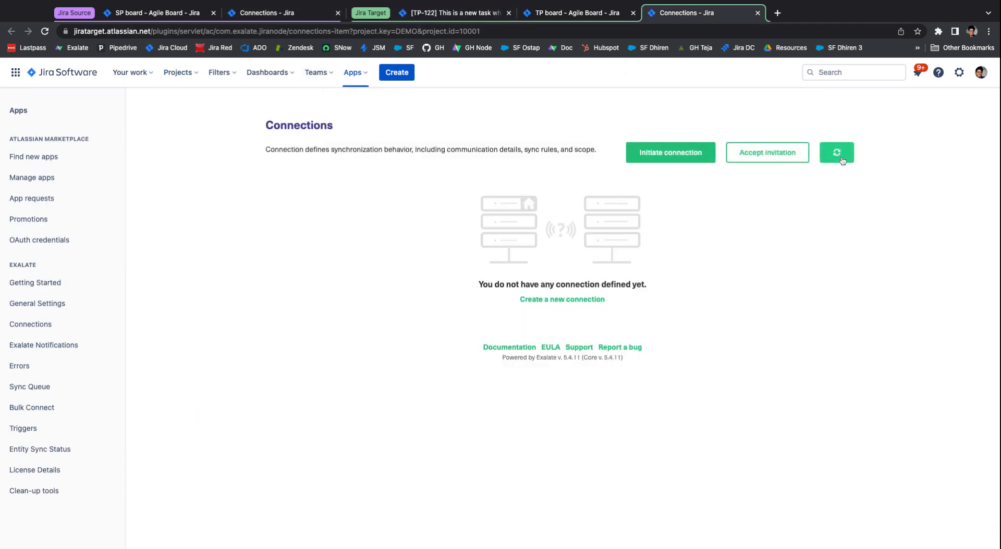
{"action": "left_click", "coordinate": [246, 15]}
- Review the remaining default field mappings and publish the Visual connection
{"action": "scroll", "coordinate": [573, 308], "scroll_direction": "down", "scroll_amount": 5}
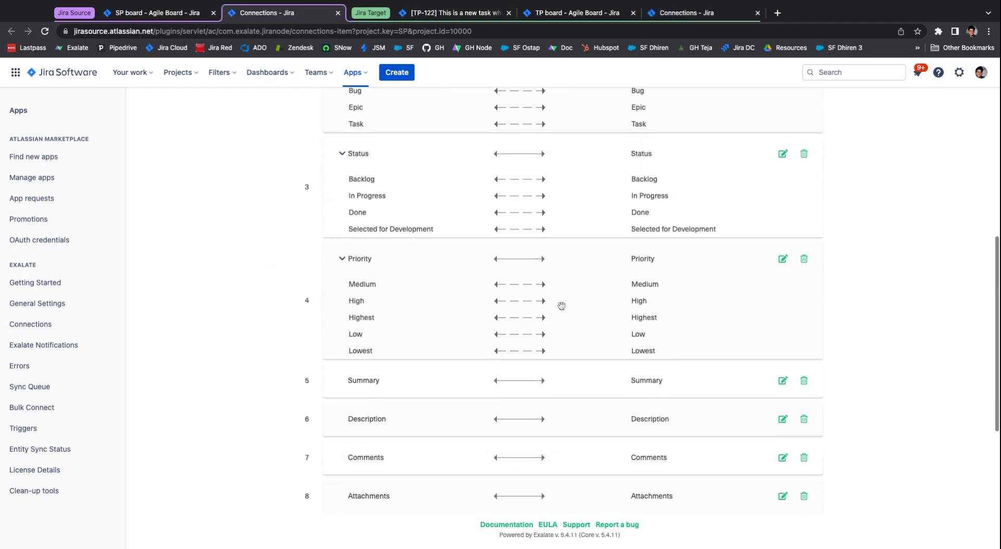
{"action": "scroll", "coordinate": [609, 386], "scroll_direction": "up", "scroll_amount": 10}
{"action": "scroll", "coordinate": [677, 297], "scroll_direction": "down", "scroll_amount": 5}
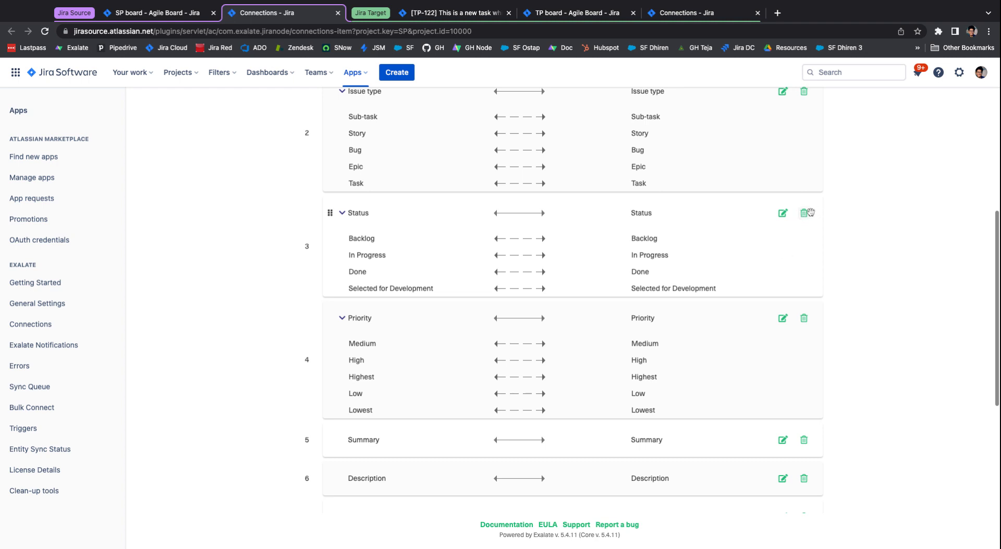
{"action": "scroll", "coordinate": [706, 256], "scroll_direction": "down", "scroll_amount": 6}
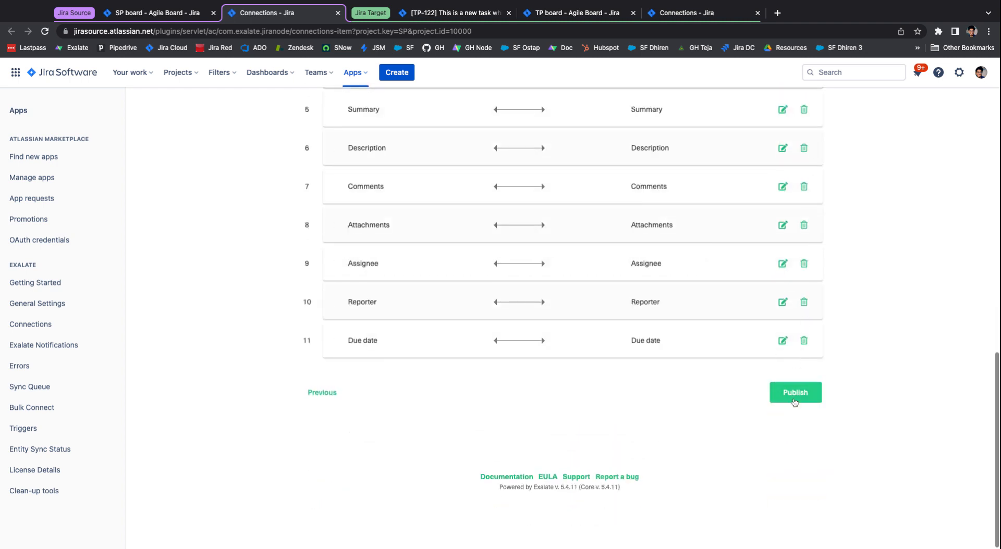
{"action": "left_click", "coordinate": [794, 402]}
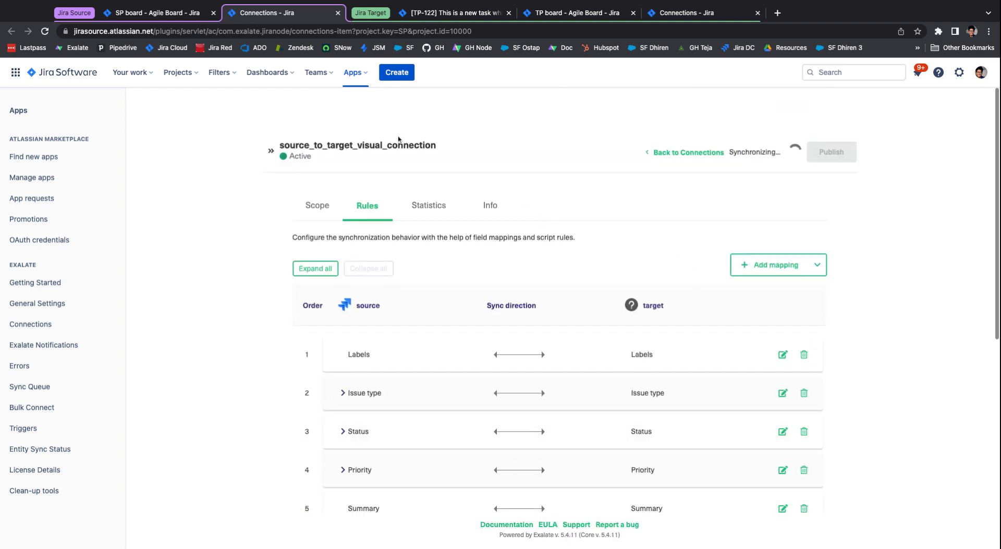
{"action": "left_click", "coordinate": [127, 10]}
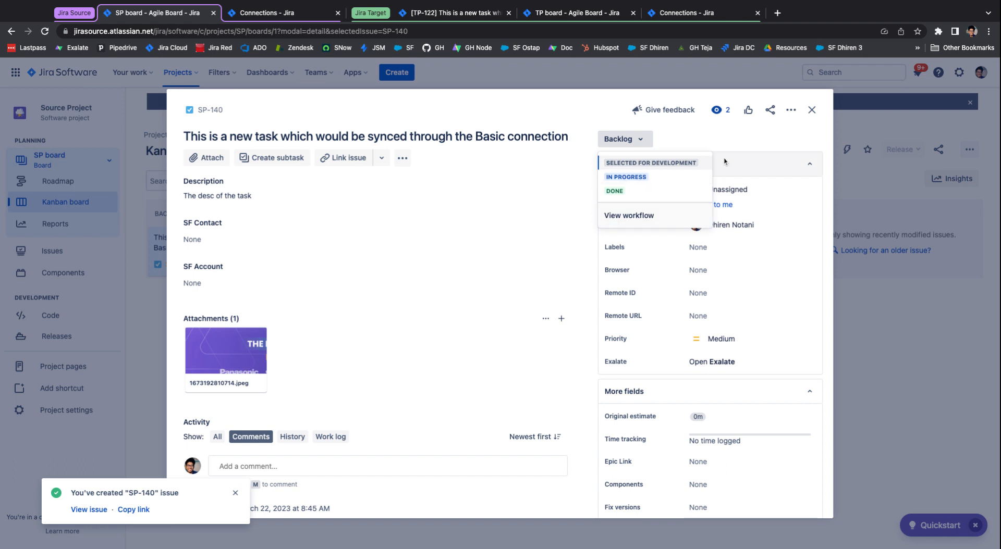
{"action": "left_click", "coordinate": [801, 120]}
{"action": "left_click", "coordinate": [800, 117]}
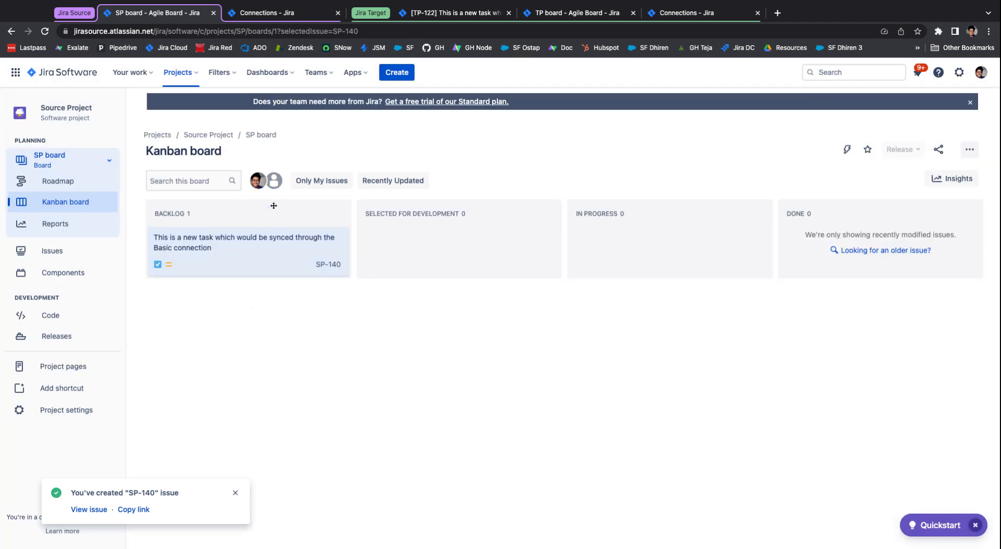
{"action": "left_click", "coordinate": [399, 73]}
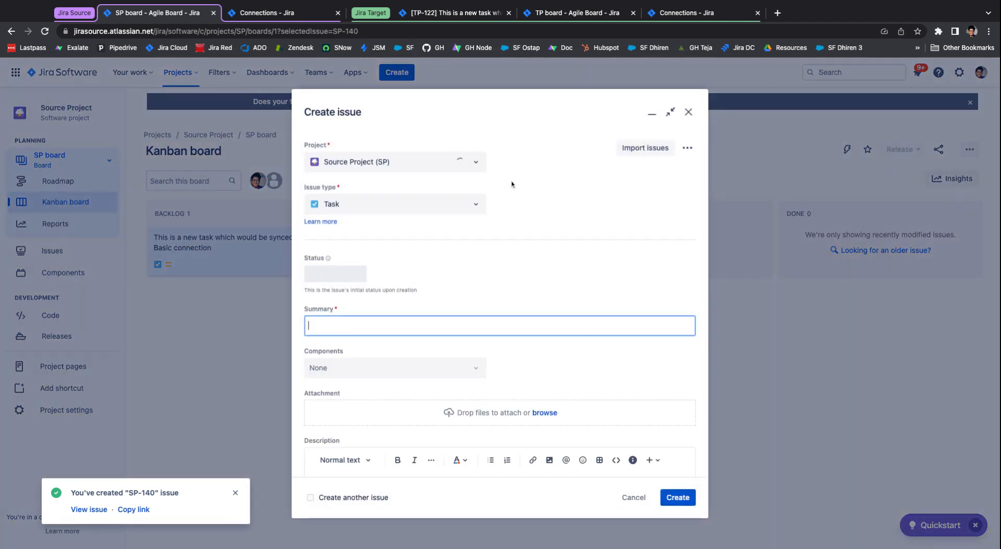
{"action": "scroll", "coordinate": [421, 219], "scroll_direction": "down", "scroll_amount": 1}
{"action": "scroll", "coordinate": [456, 259], "scroll_direction": "up", "scroll_amount": 1}
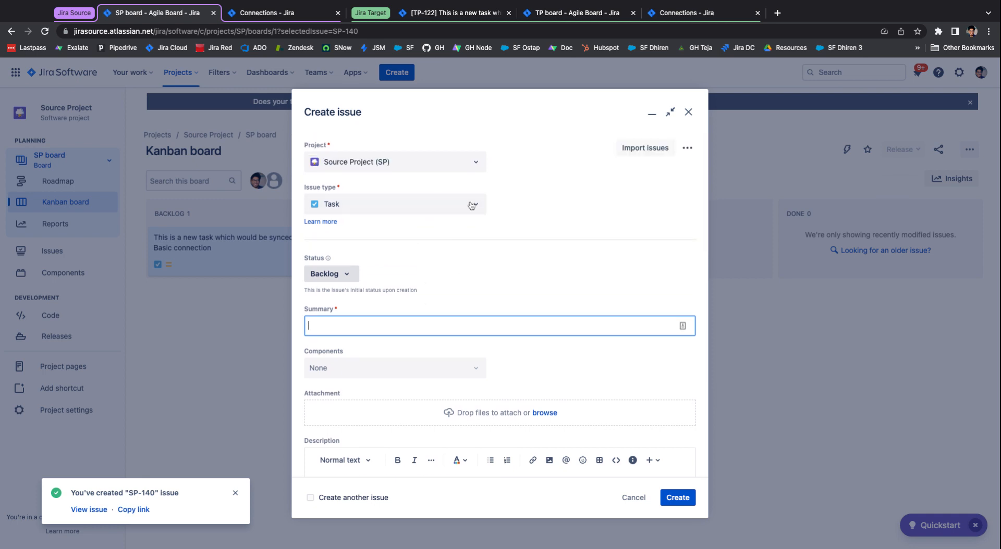
- Start a new Story in the Target Project (TP) with the summary "A new story created on the Target Jira"
{"action": "left_click", "coordinate": [446, 8]}
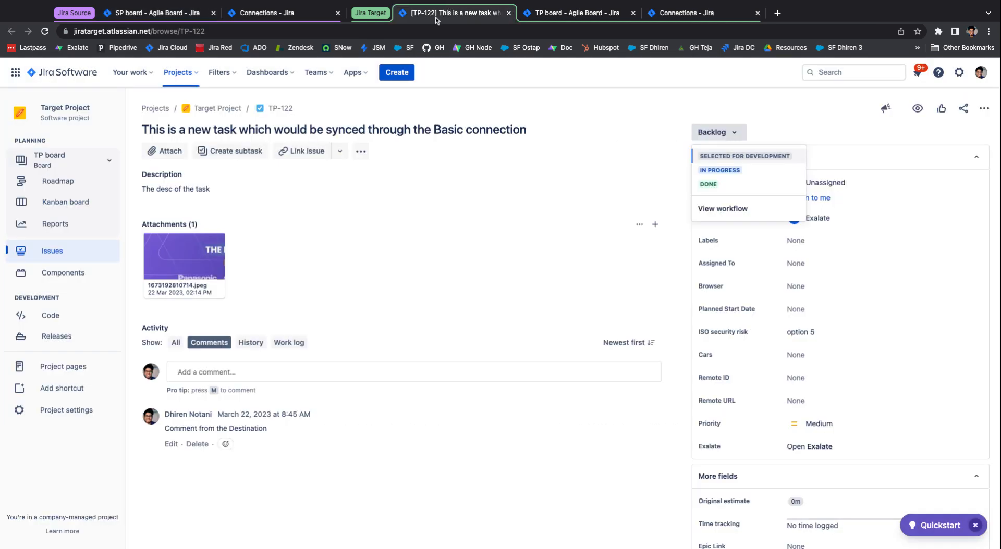
{"action": "left_click", "coordinate": [397, 72]}
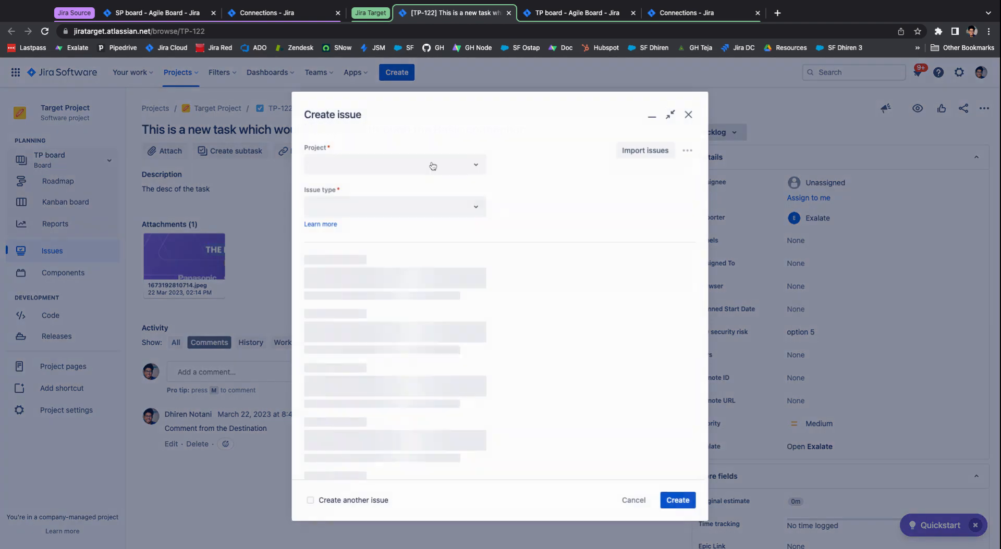
{"action": "left_click", "coordinate": [444, 208]}
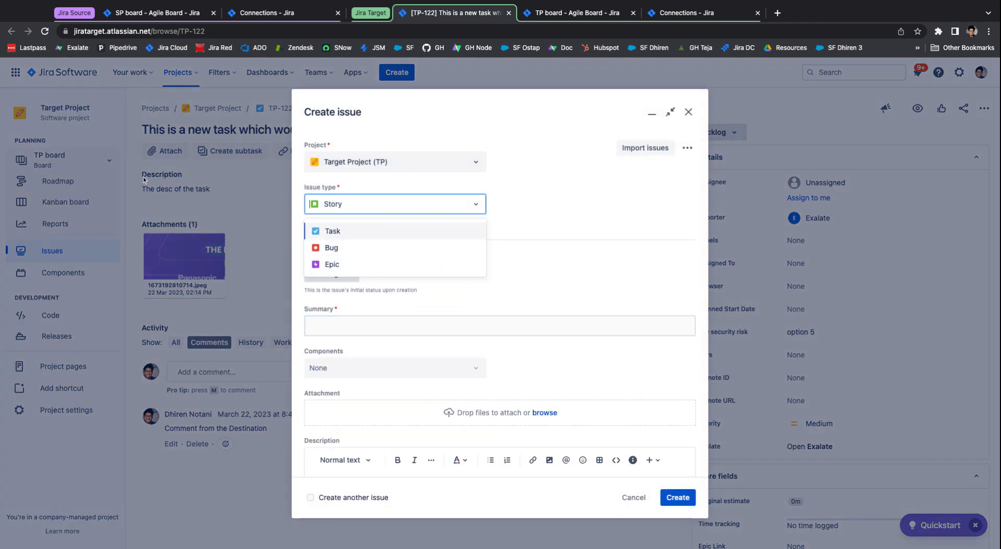
{"action": "left_click", "coordinate": [547, 196]}
{"action": "scroll", "coordinate": [527, 195], "scroll_direction": "down", "scroll_amount": 2}
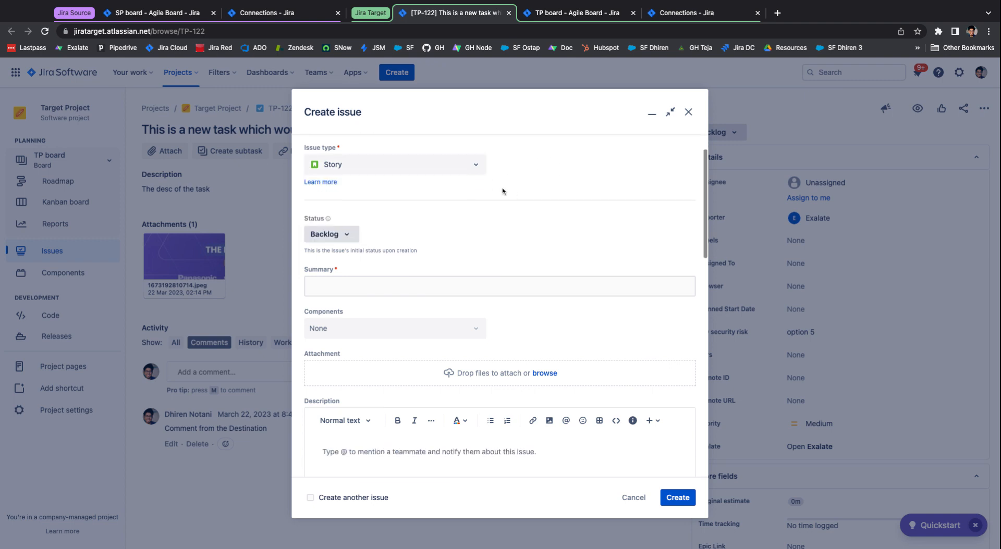
{"action": "left_click", "coordinate": [444, 279]}
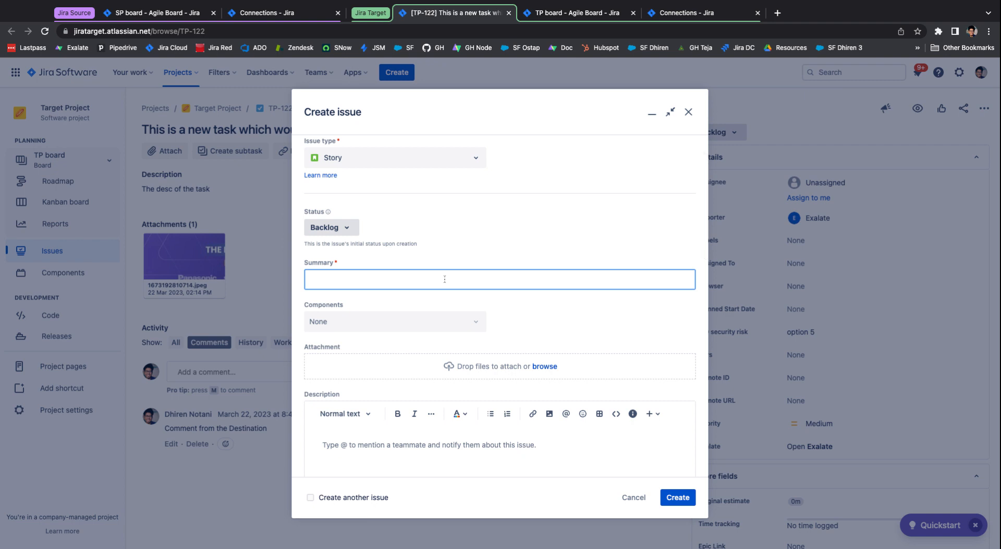
{"action": "type", "text": "a"}
{"action": "key", "text": "BackSpace"}
{"action": "type", "text": "A new story created ion the"}
{"action": "left_click", "coordinate": [380, 281]}
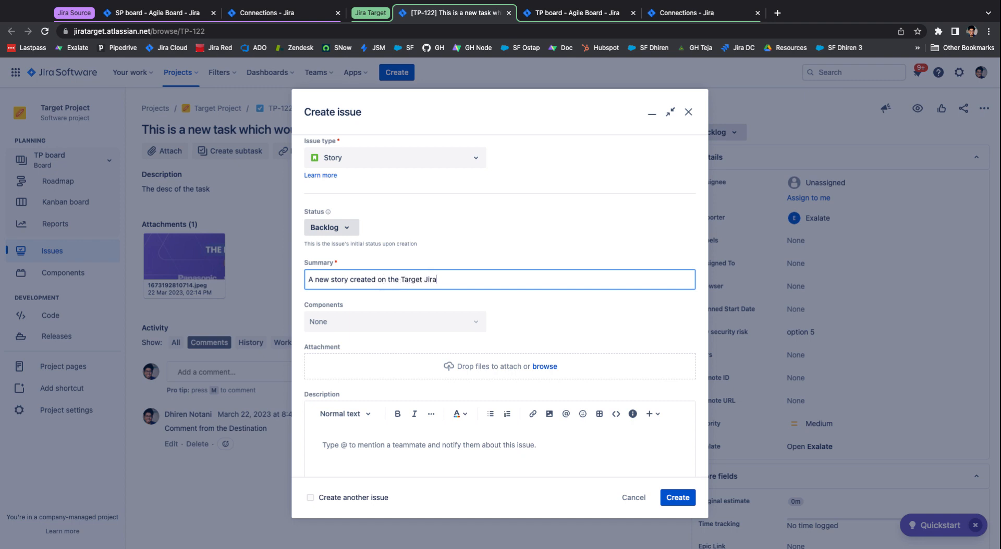
- Enter "Some desc again to the Jira Story" as the new story's description
{"action": "scroll", "coordinate": [472, 359], "scroll_direction": "down", "scroll_amount": 4}
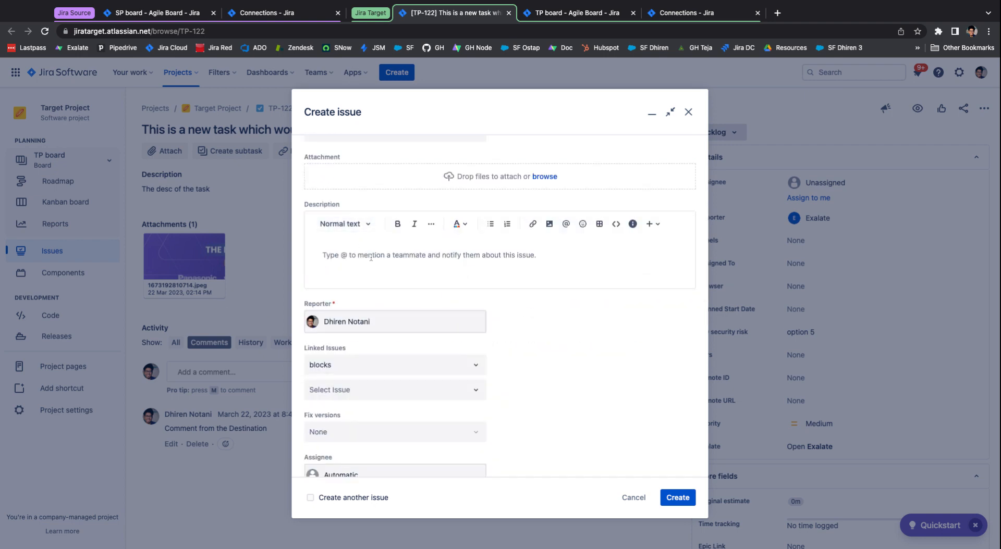
{"action": "left_click", "coordinate": [379, 260]}
{"action": "type", "text": "Some d"}
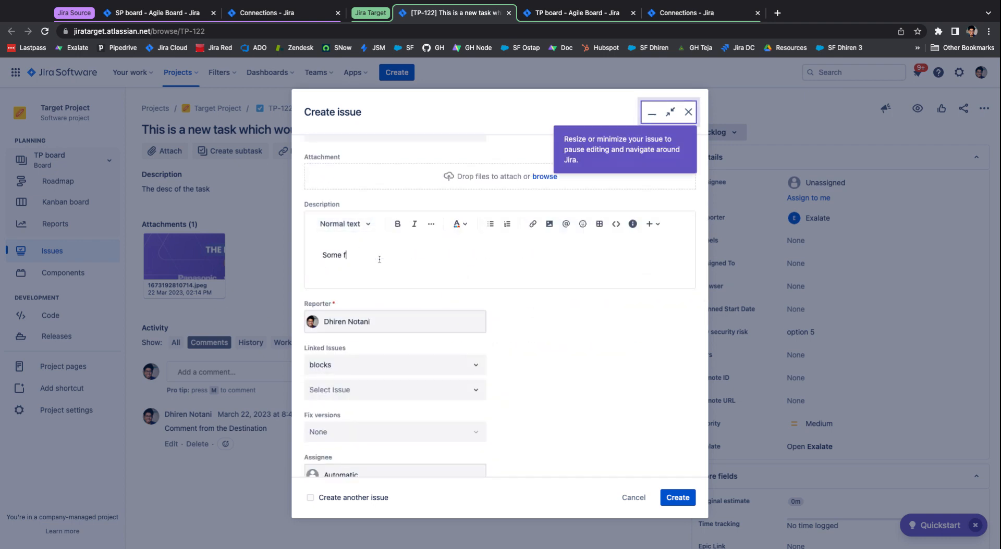
{"action": "type", "text": "escc again to the Jira Story"}
{"action": "scroll", "coordinate": [413, 268], "scroll_direction": "down", "scroll_amount": 5}
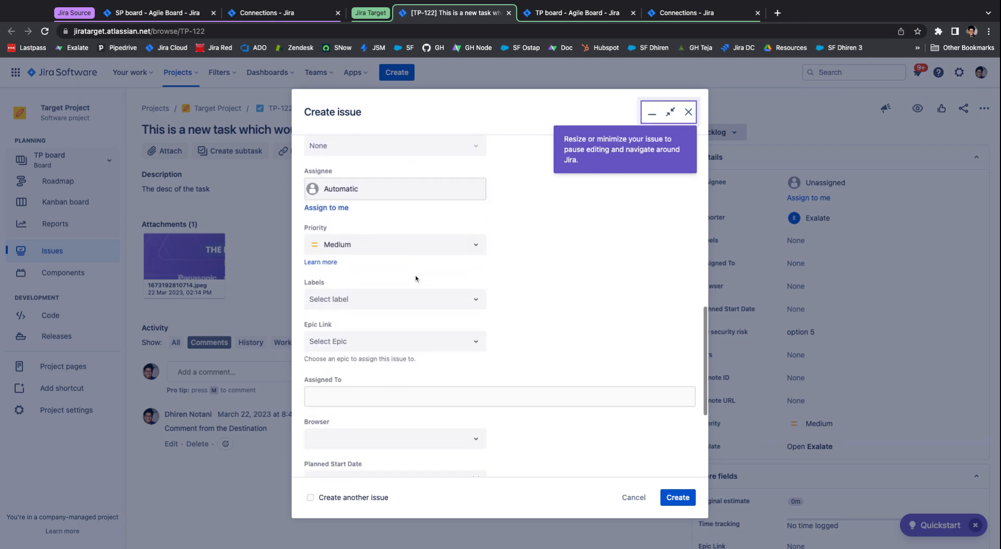
- Assign the new story to yourself and add the label "sync"
{"action": "left_click", "coordinate": [331, 259]}
{"action": "scroll", "coordinate": [365, 292], "scroll_direction": "up", "scroll_amount": 3}
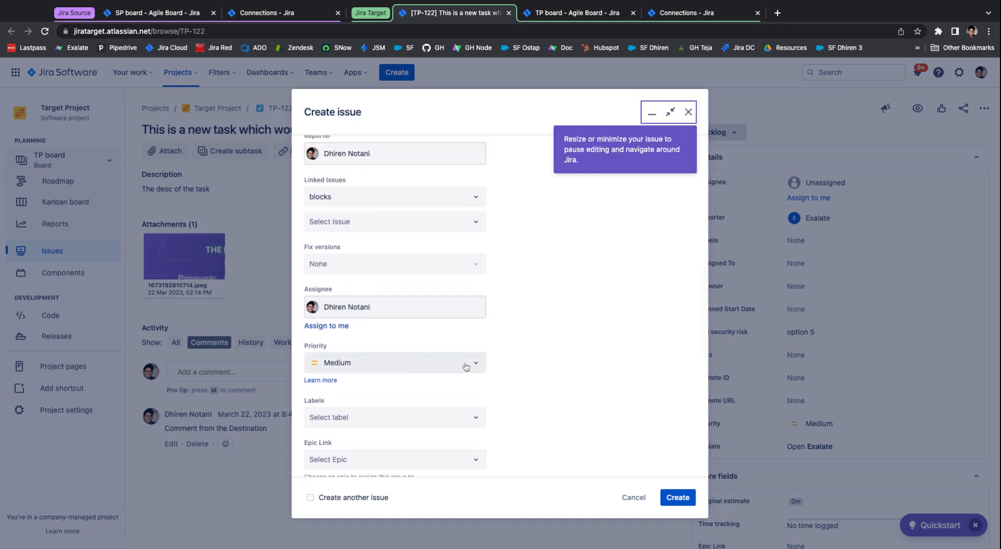
{"action": "scroll", "coordinate": [463, 360], "scroll_direction": "down", "scroll_amount": 2}
{"action": "left_click", "coordinate": [457, 322]}
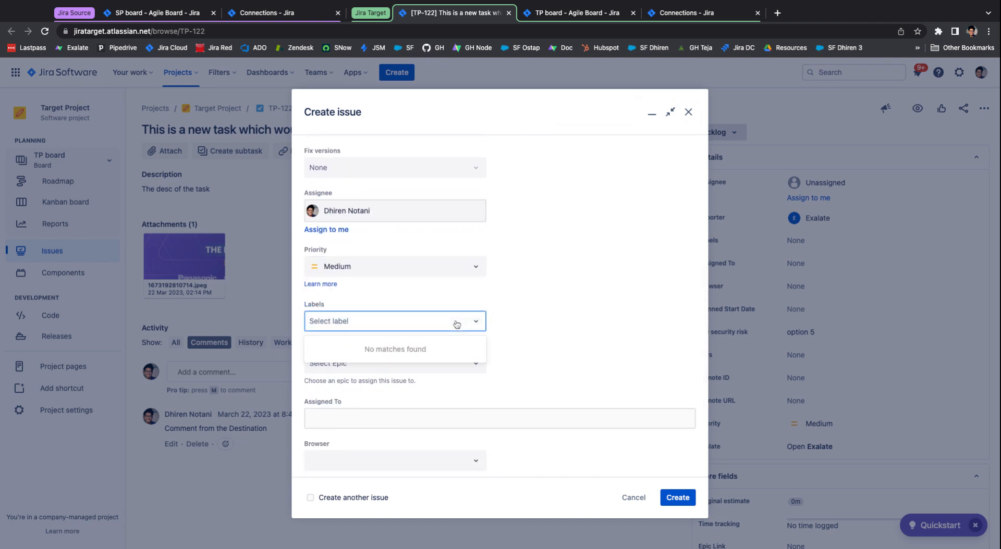
{"action": "type", "text": "sync"}
{"action": "key", "text": "Return"}
{"action": "scroll", "coordinate": [493, 313], "scroll_direction": "down", "scroll_amount": 5}
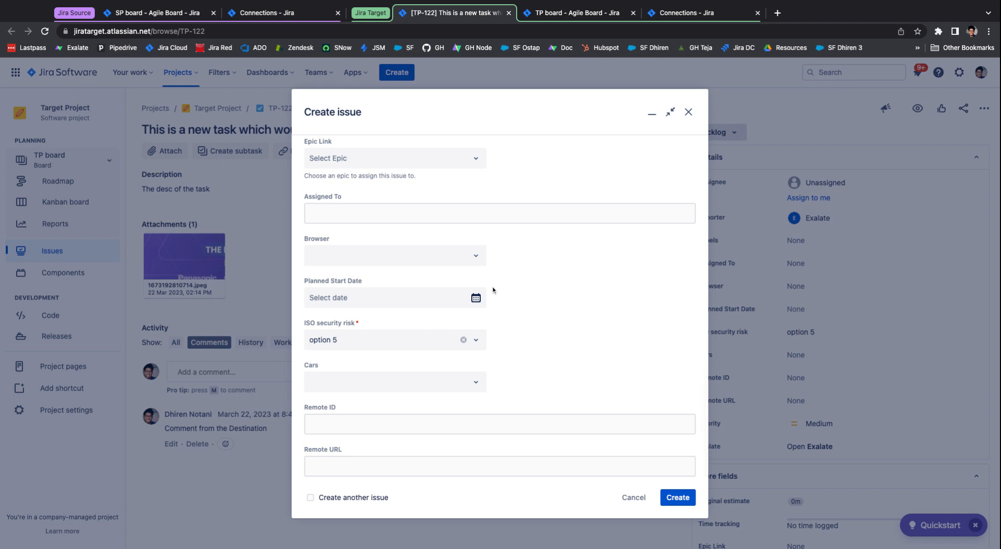
{"action": "scroll", "coordinate": [525, 333], "scroll_direction": "up", "scroll_amount": 10}
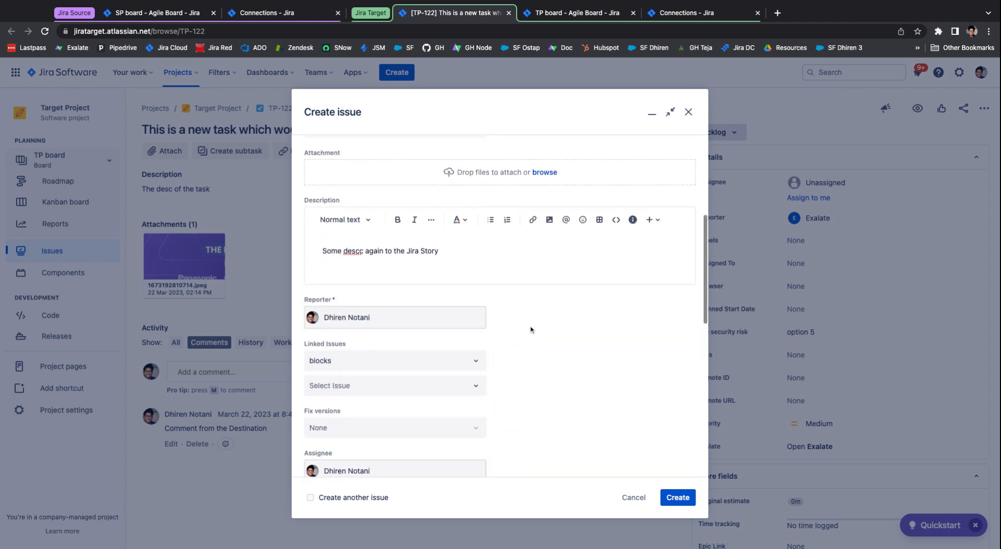
{"action": "scroll", "coordinate": [531, 326], "scroll_direction": "up", "scroll_amount": 5}
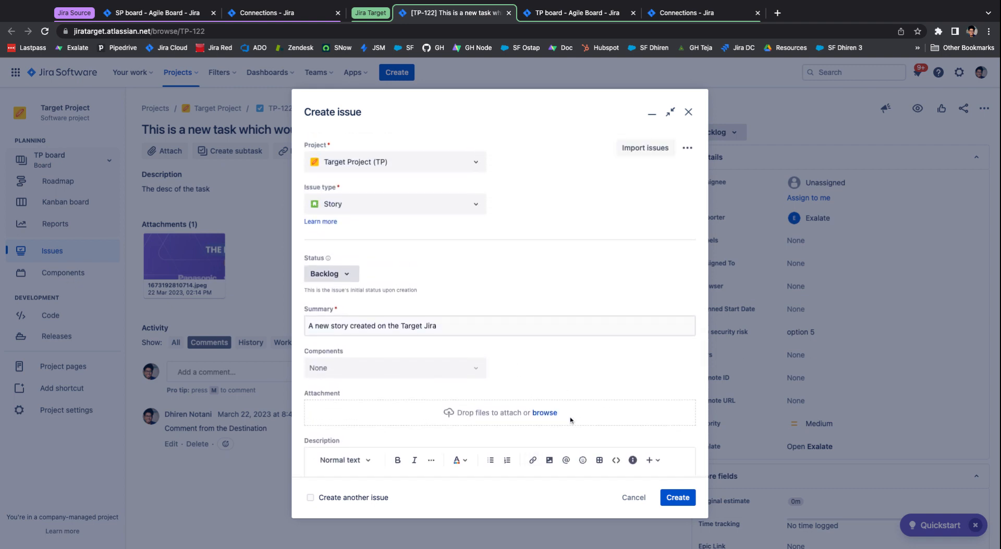
{"action": "left_click", "coordinate": [540, 415]}
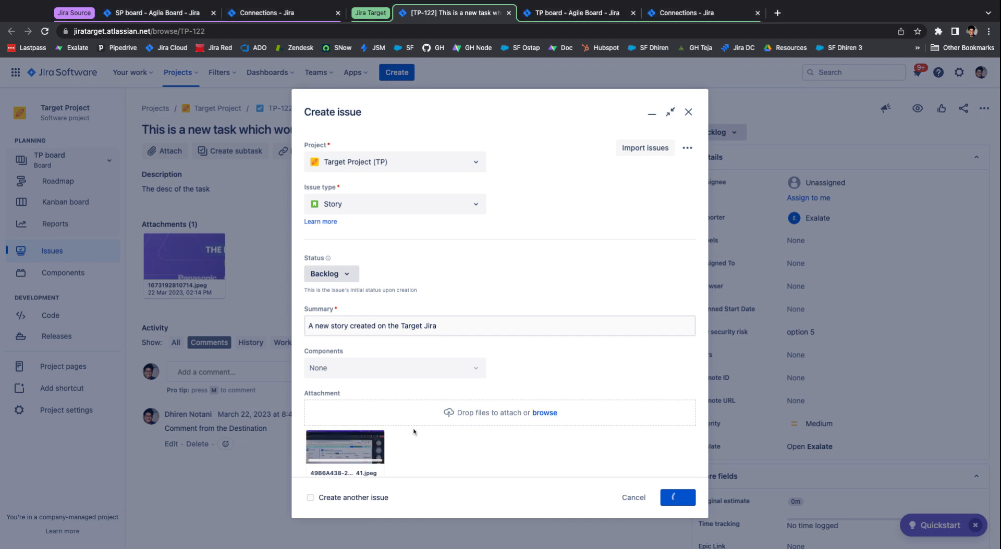
{"action": "scroll", "coordinate": [488, 383], "scroll_direction": "down", "scroll_amount": 2}
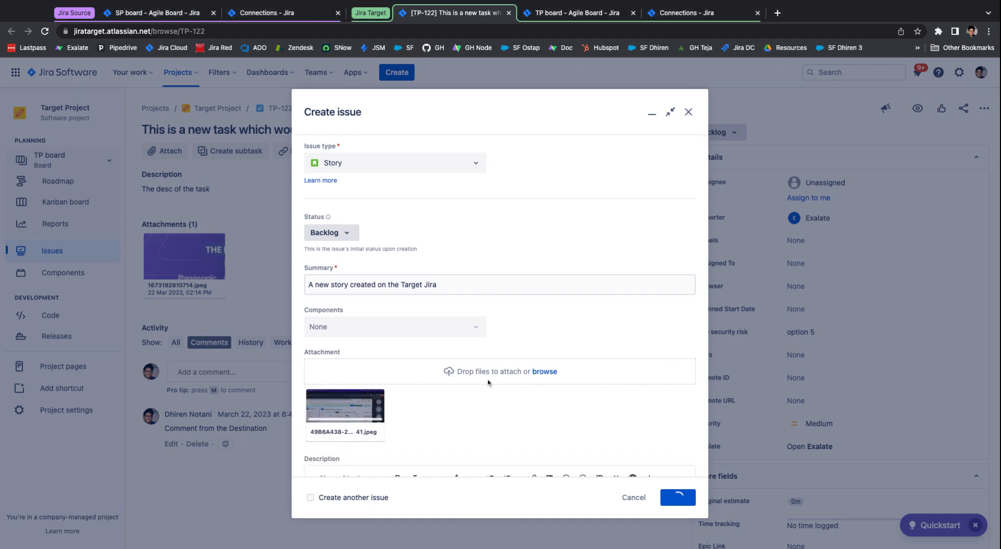
{"action": "mouse_move", "coordinate": [386, 423]}
{"action": "left_click", "coordinate": [371, 406]}
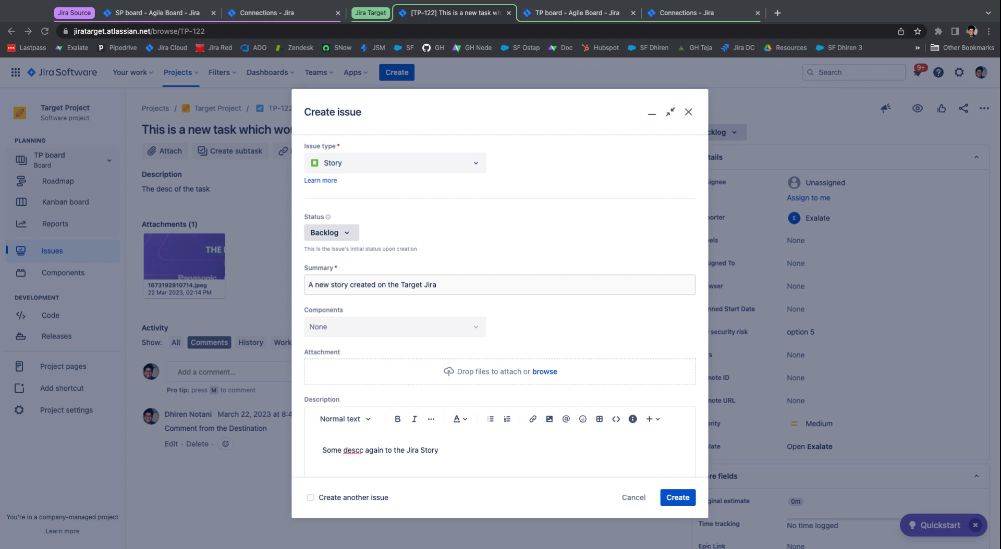
- Attach image(4).png to the story and create it
{"action": "left_click", "coordinate": [634, 419]}
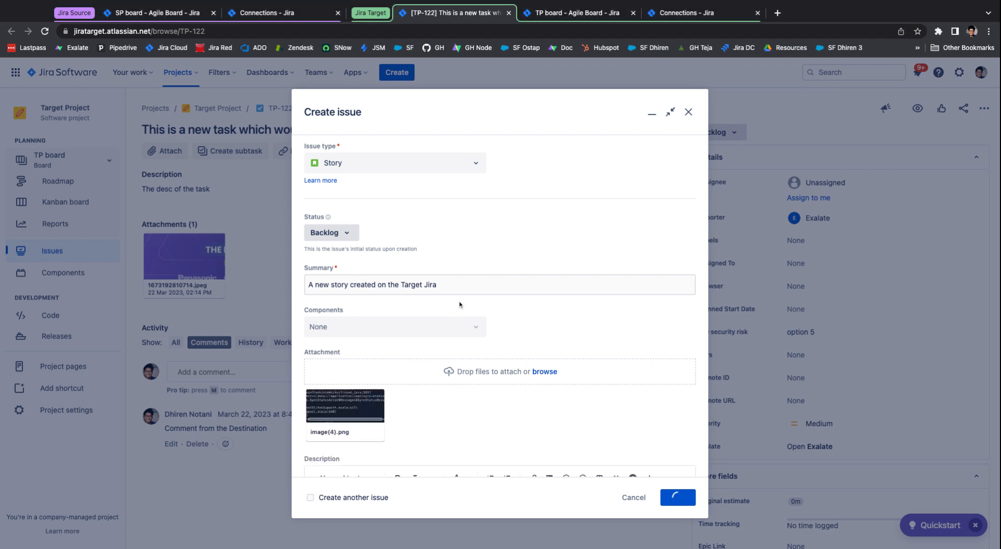
{"action": "scroll", "coordinate": [459, 305], "scroll_direction": "down", "scroll_amount": 5}
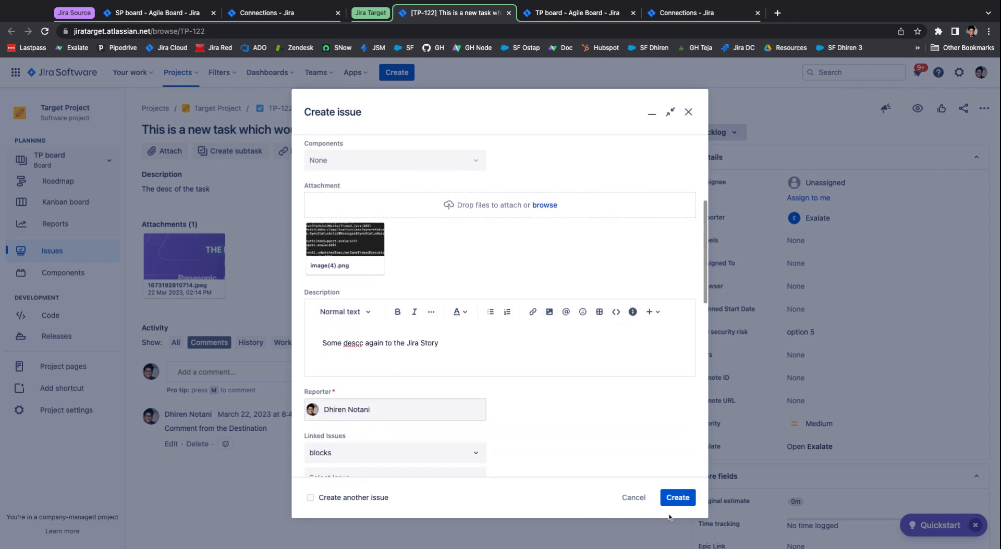
{"action": "left_click", "coordinate": [686, 503]}
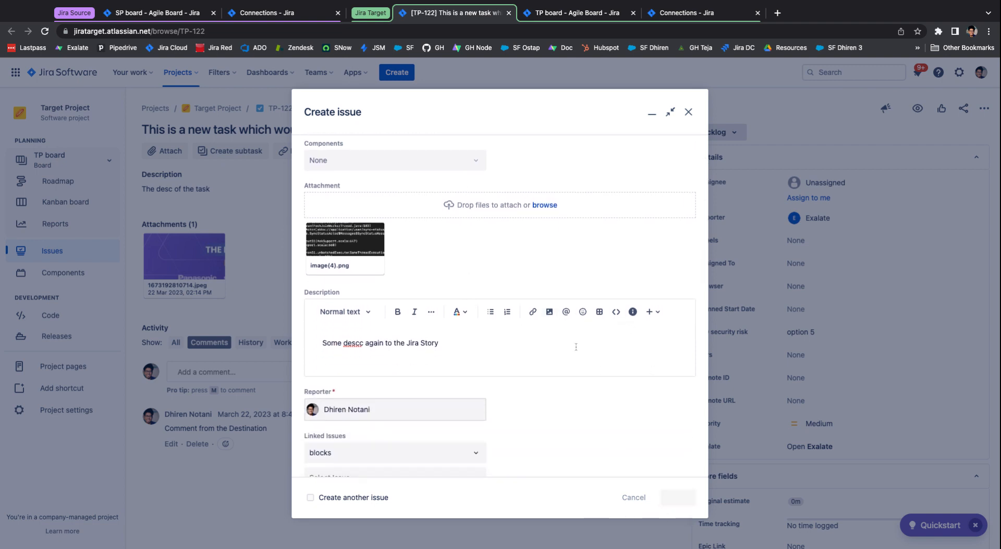
- Open the newly created story and check its connection and status in the Exalate details
{"action": "left_click", "coordinate": [89, 510]}
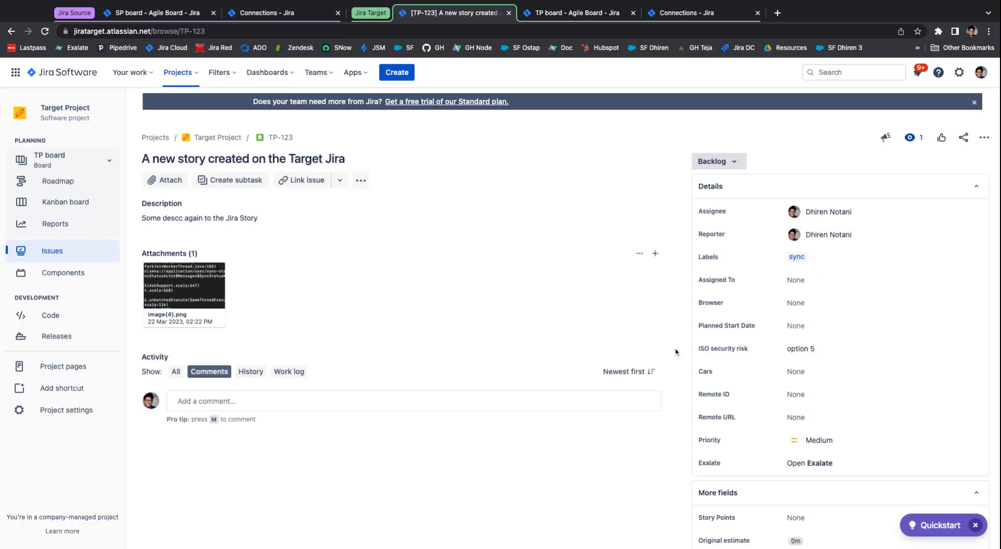
{"action": "scroll", "coordinate": [720, 357], "scroll_direction": "down", "scroll_amount": 5}
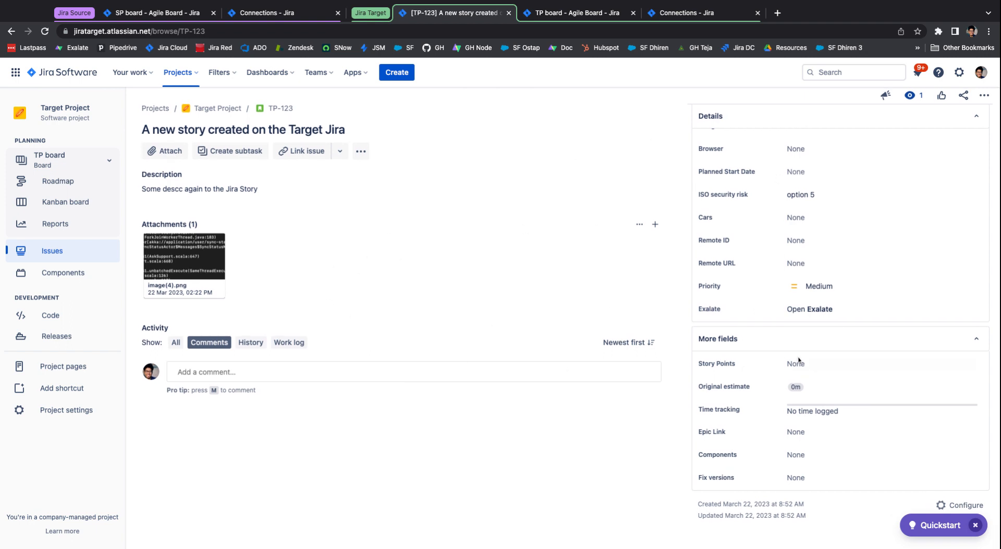
{"action": "left_click", "coordinate": [840, 315]}
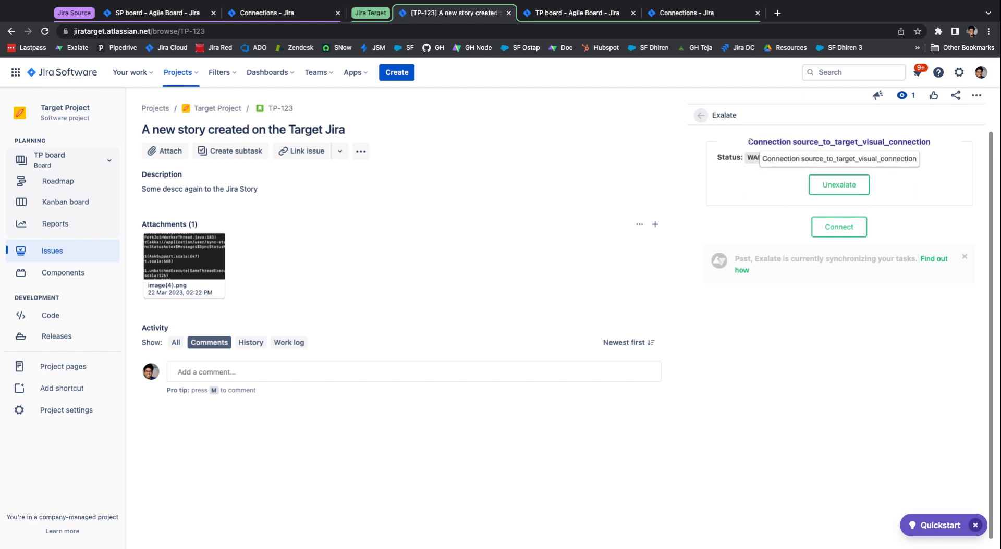
{"action": "left_click_drag", "start_coordinate": [748, 141], "coordinate": [930, 142]}
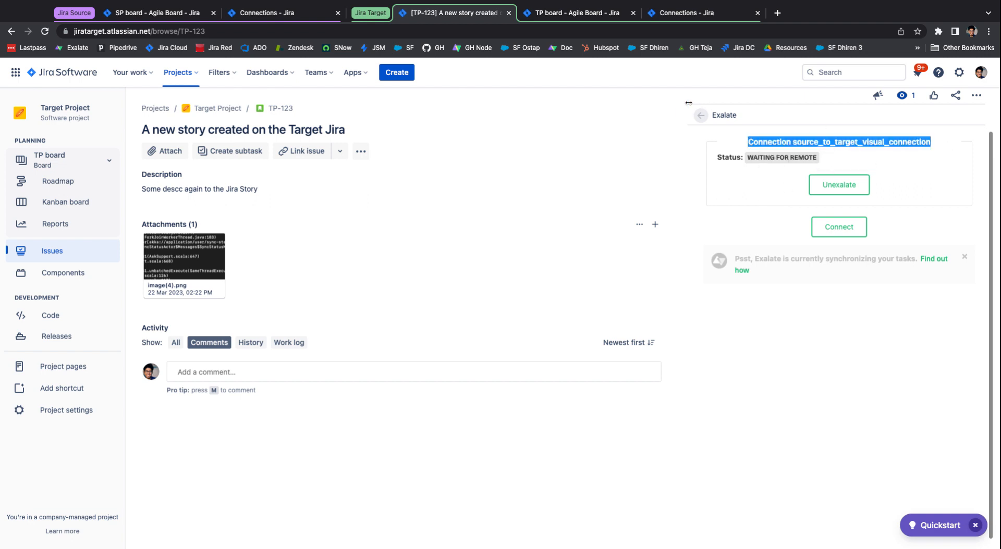
- Check the scope of source_to_target_visual_connection on the source Jira instance
{"action": "left_click", "coordinate": [255, 12]}
{"action": "scroll", "coordinate": [477, 172], "scroll_direction": "down", "scroll_amount": 1}
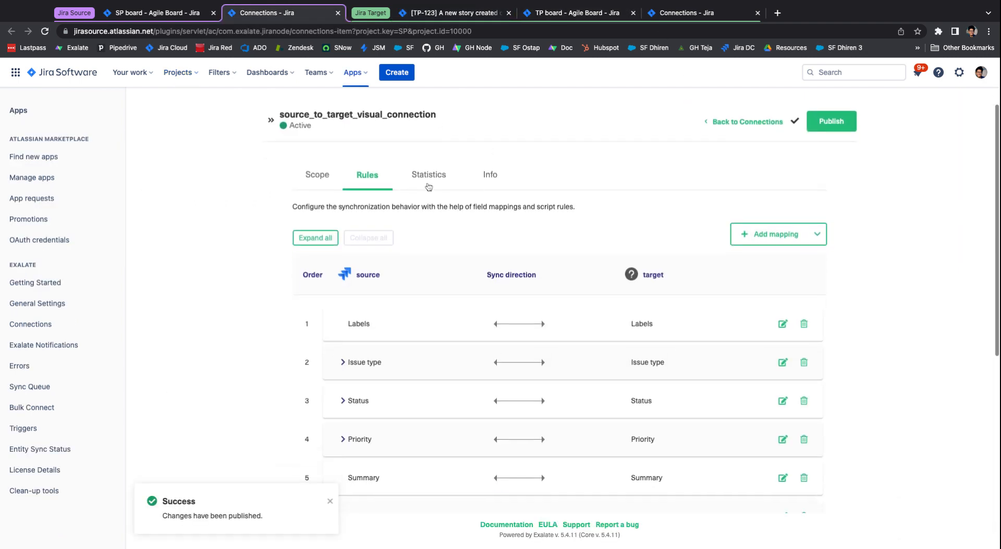
{"action": "left_click", "coordinate": [317, 173]}
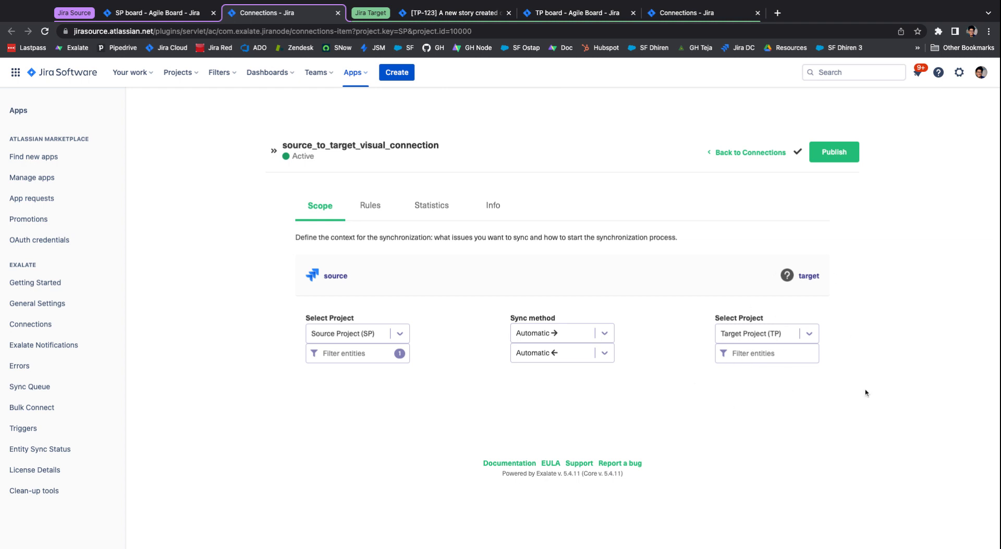
- Return to the target story, follow its remote link to the source Jira issue, and review the synced fields
{"action": "left_click", "coordinate": [451, 13]}
{"action": "left_click", "coordinate": [764, 198]}
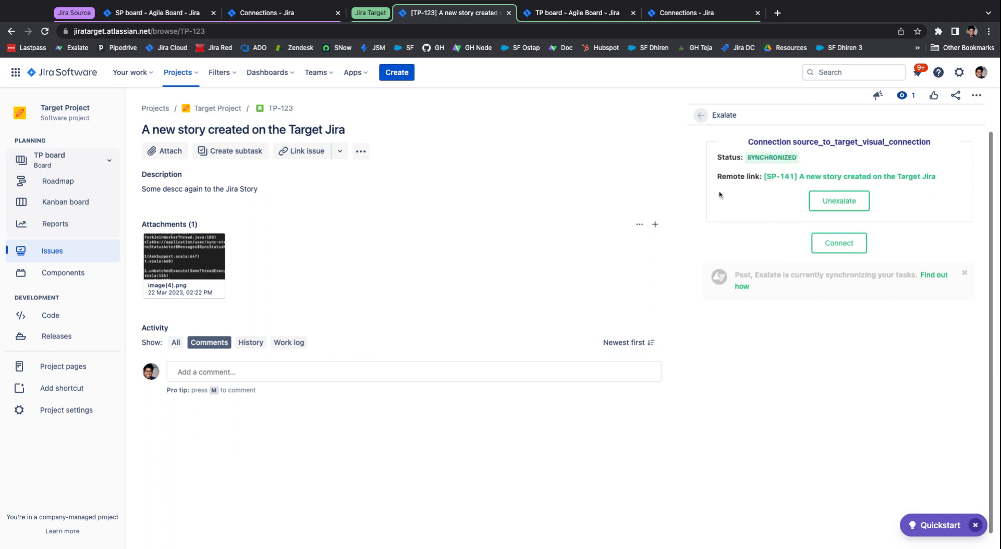
{"action": "left_click", "coordinate": [791, 182]}
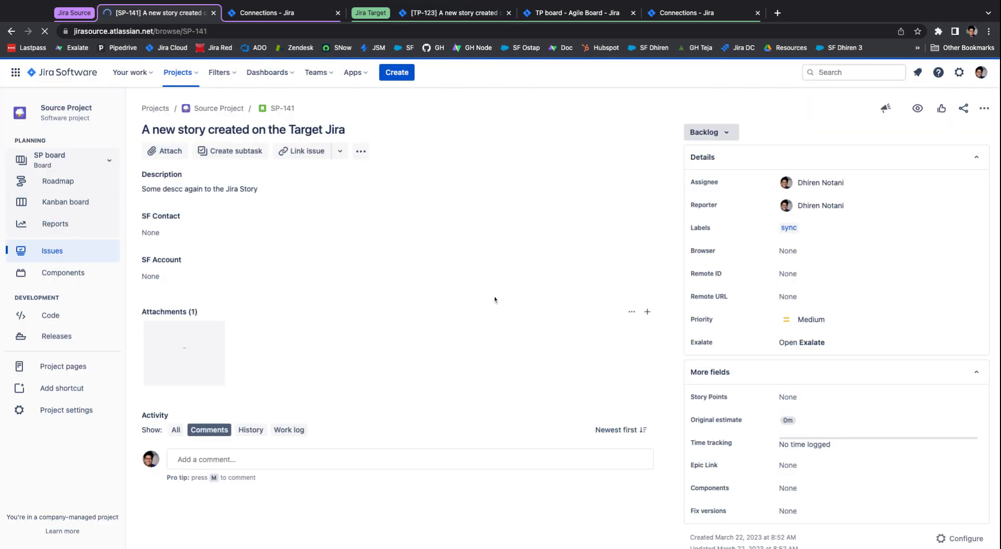
{"action": "key", "text": "c"}
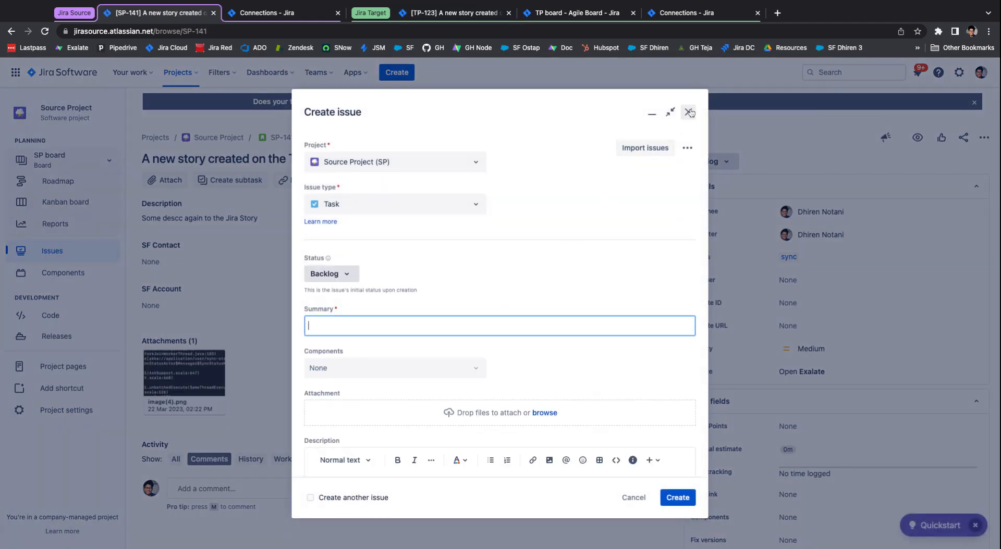
{"action": "left_click", "coordinate": [688, 112]}
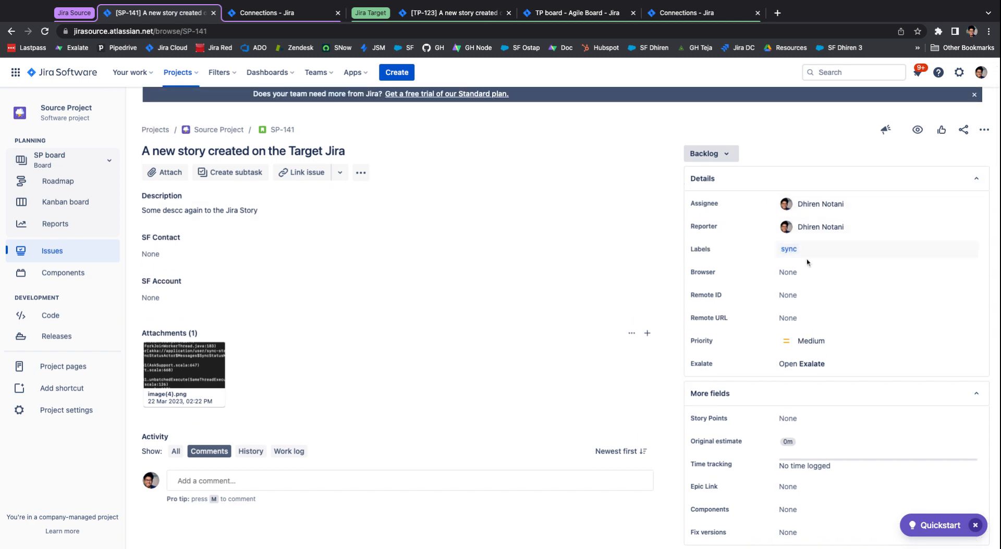
{"action": "scroll", "coordinate": [760, 254], "scroll_direction": "down", "scroll_amount": 2}
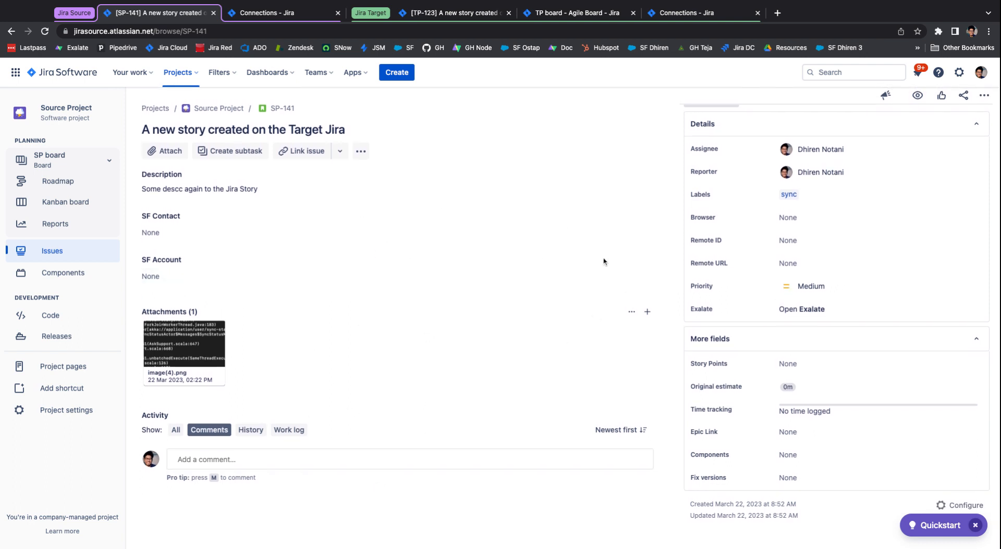
- Deactivate the jirasource_to_jiratarget and source_to_target_visual_connection connections on the source Jira instance
{"action": "left_click", "coordinate": [290, 11]}
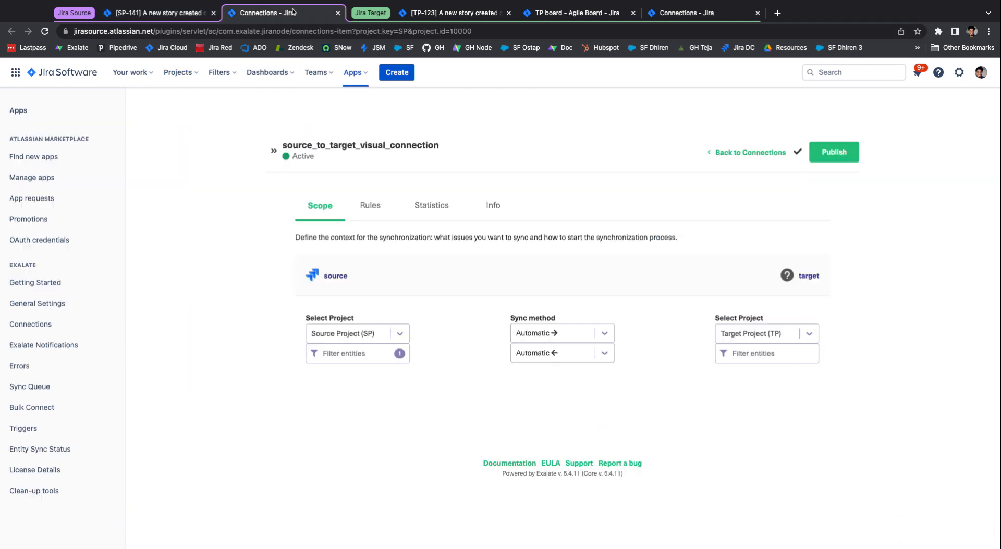
{"action": "left_click", "coordinate": [745, 152]}
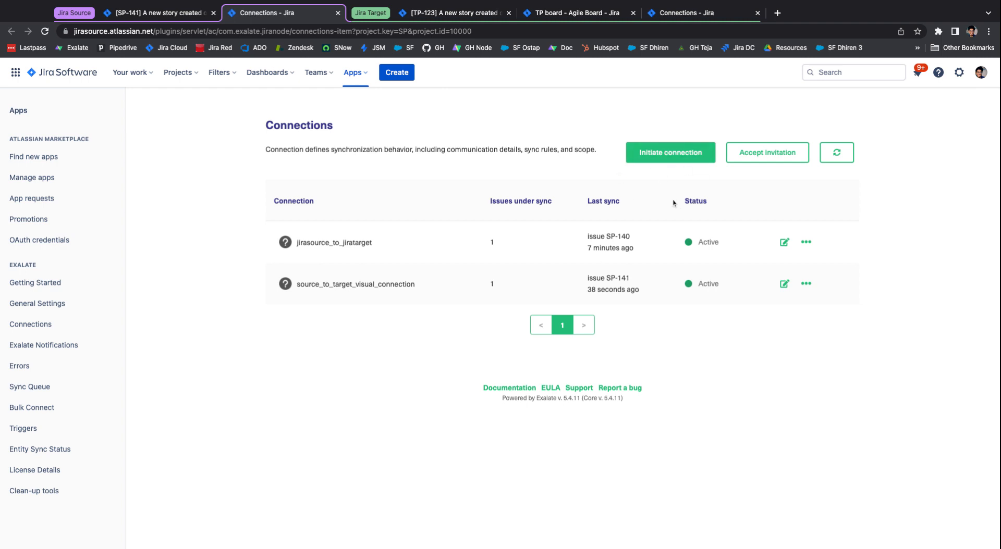
{"action": "left_click", "coordinate": [806, 243]}
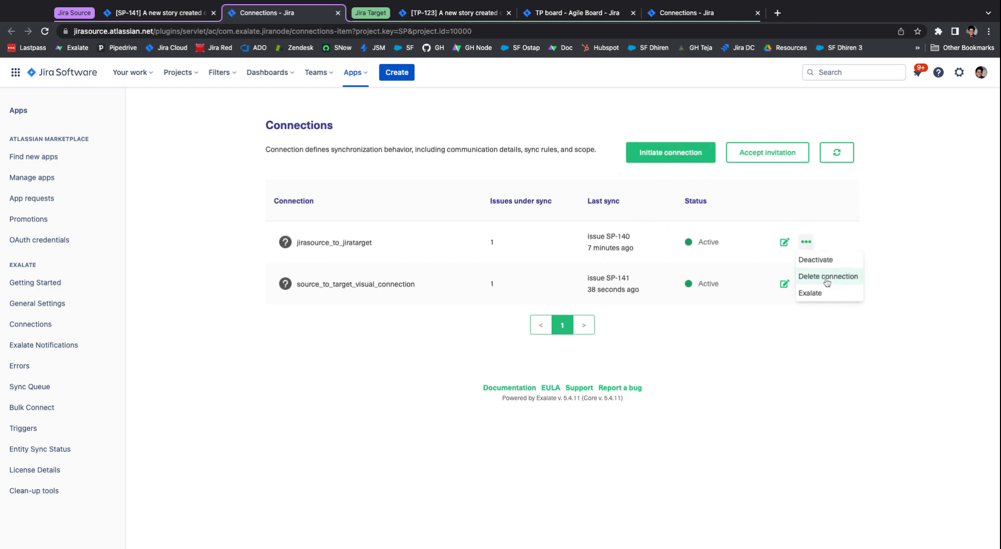
{"action": "left_click", "coordinate": [813, 260]}
{"action": "left_click", "coordinate": [806, 283]}
{"action": "left_click", "coordinate": [813, 301]}
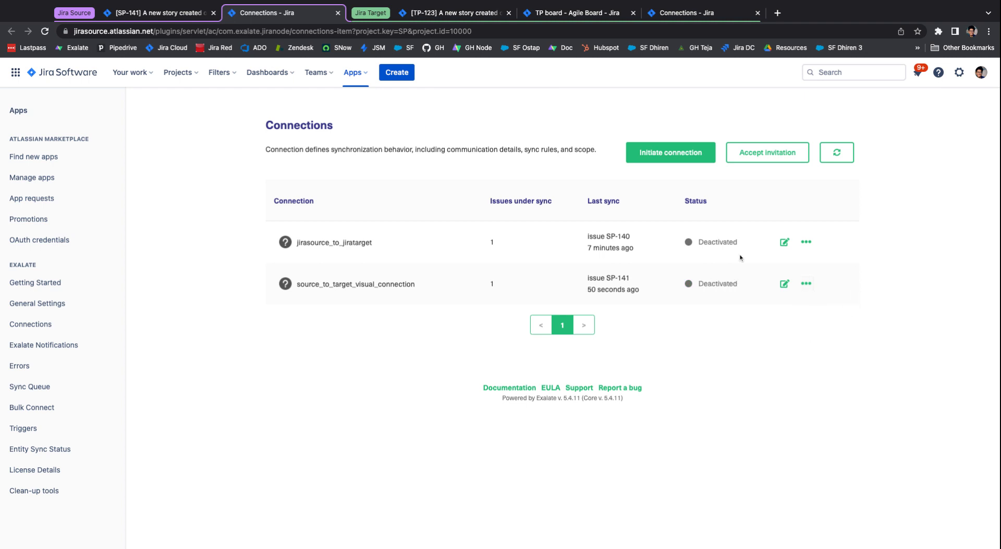
{"action": "left_click", "coordinate": [670, 152]}
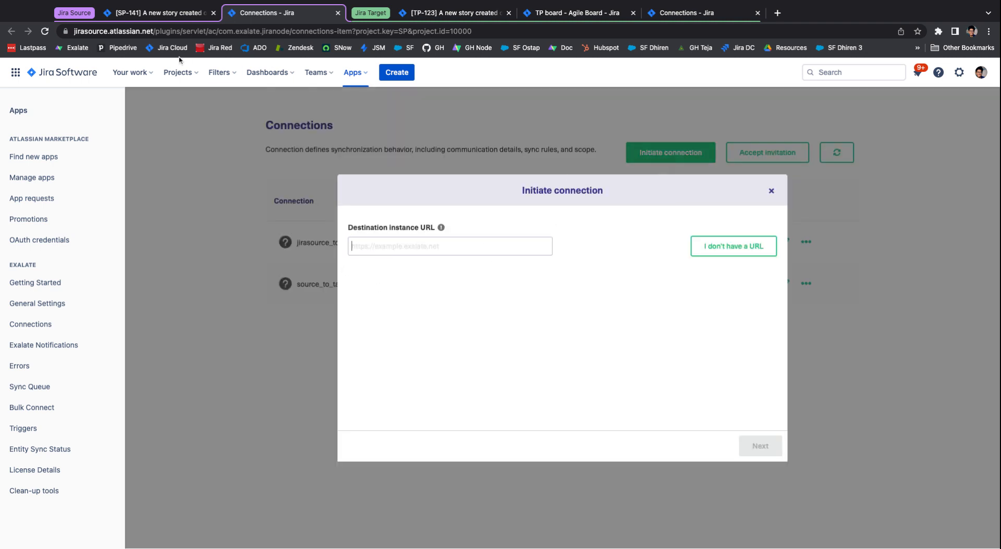
{"action": "left_click", "coordinate": [435, 13]}
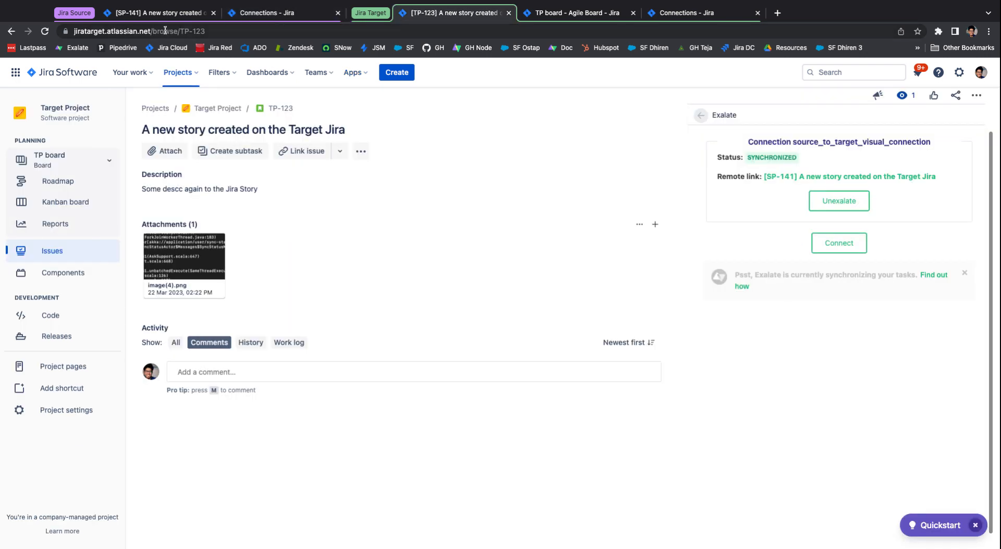
{"action": "left_click_drag", "start_coordinate": [177, 31], "coordinate": [52, 27]}
{"action": "key", "text": "ctrl+c"}
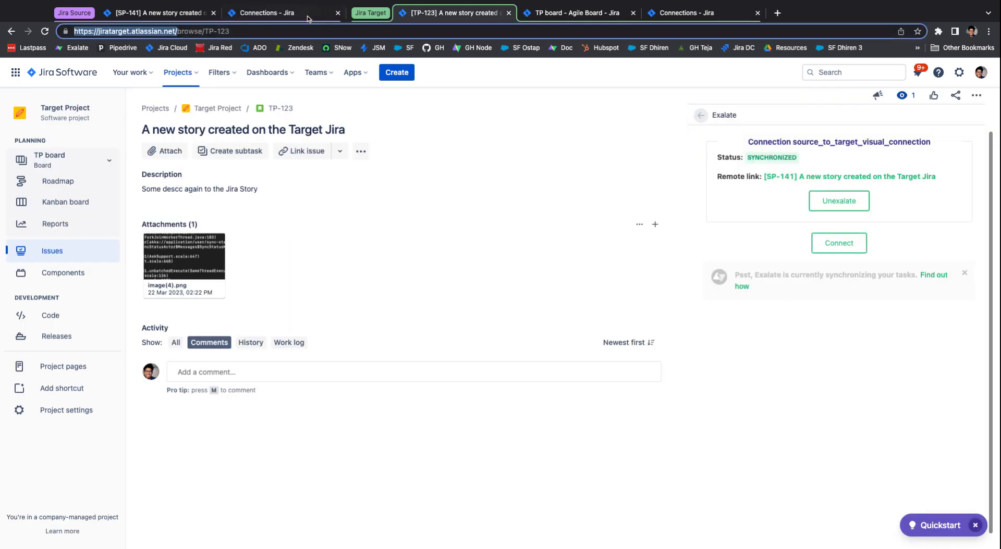
{"action": "left_click", "coordinate": [271, 14]}
{"action": "left_click", "coordinate": [416, 244]}
{"action": "key", "text": "ctrl+v"}
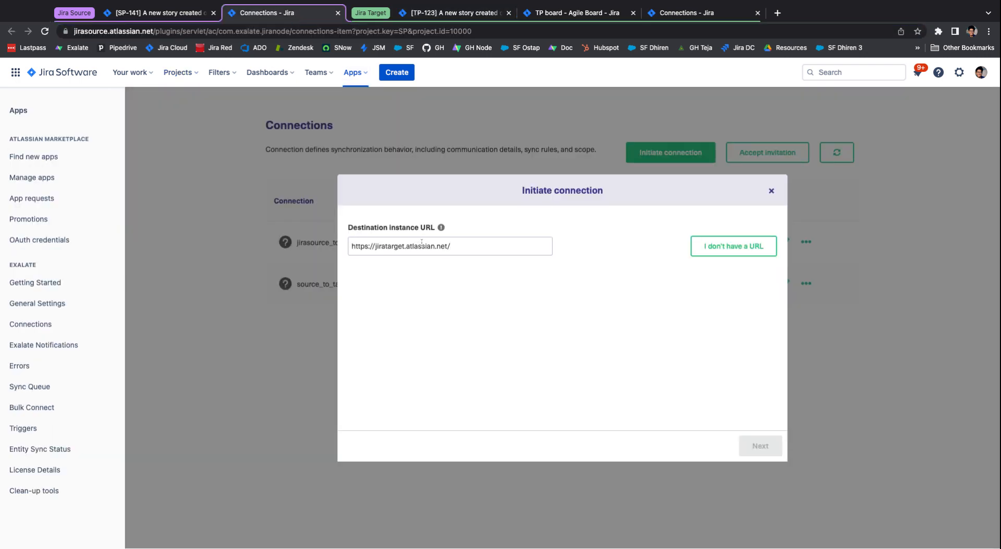
{"action": "left_click", "coordinate": [698, 358]}
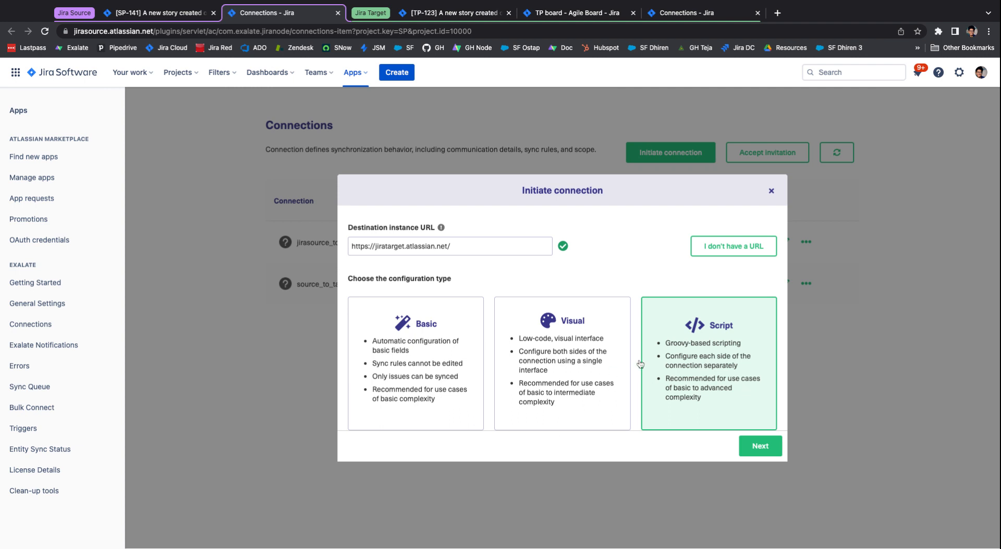
{"action": "left_click", "coordinate": [760, 448]}
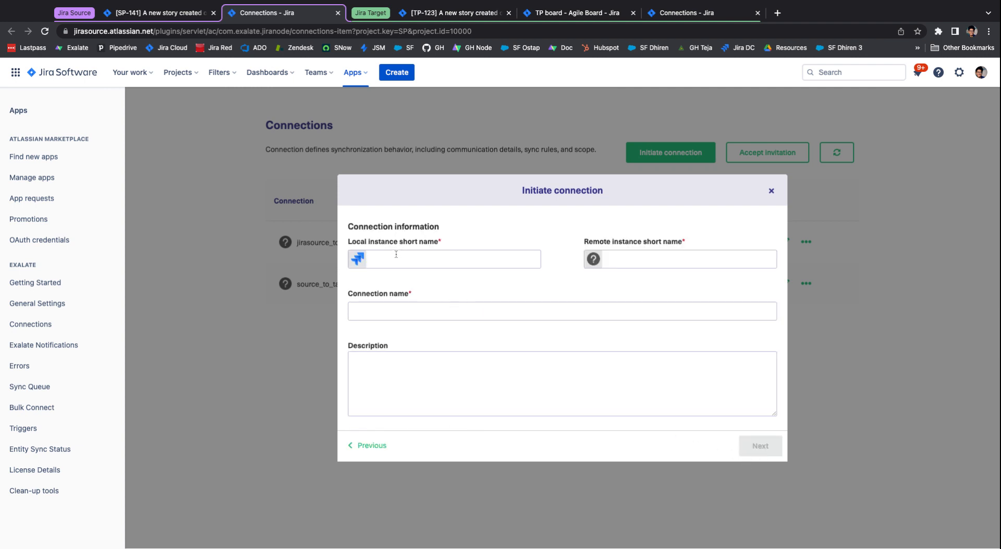
- Set the local short name to source, the remote short name to target, and the connection name to source_to_target_script_connection
{"action": "type", "text": "source_to_target"}
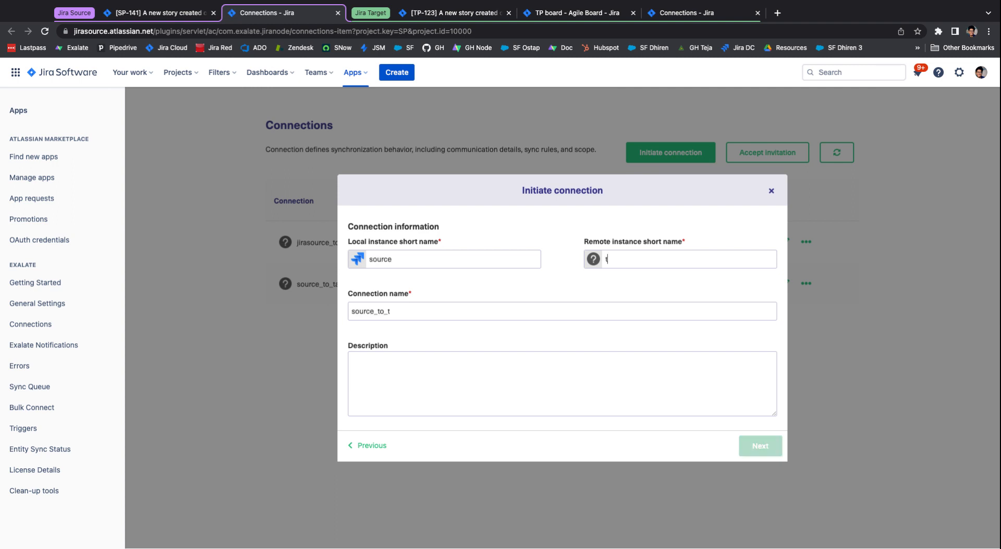
{"action": "left_click", "coordinate": [439, 311]}
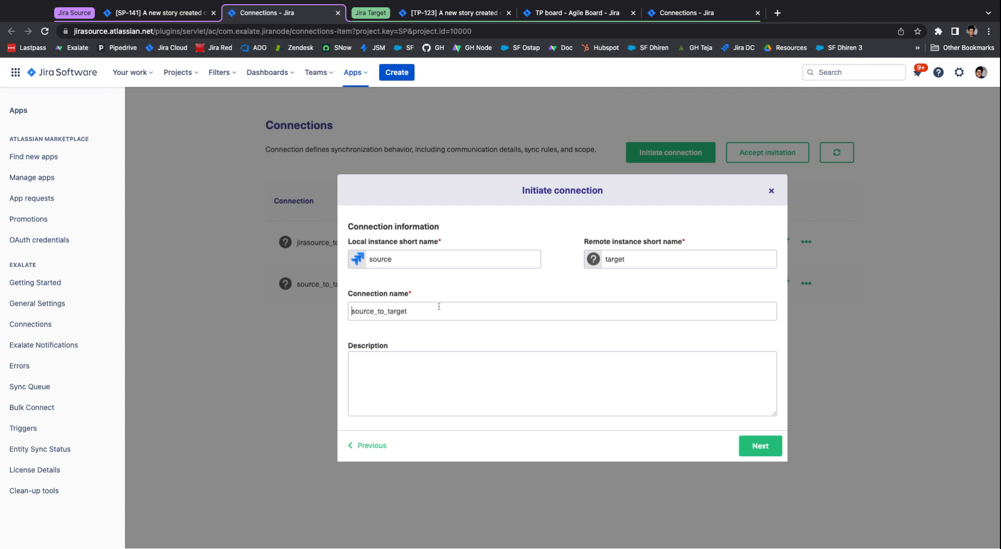
{"action": "type", "text": "_script_connection"}
{"action": "left_click", "coordinate": [759, 444]}
- Select the SP project for incoming sync, initiate the script connection, and copy its invitation code
{"action": "left_click", "coordinate": [485, 298]}
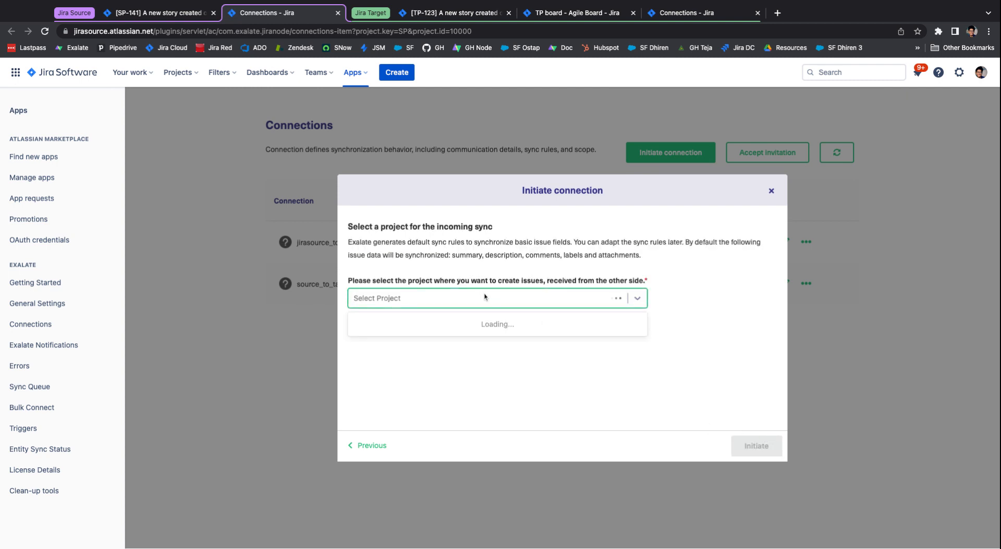
{"action": "left_click", "coordinate": [385, 325]}
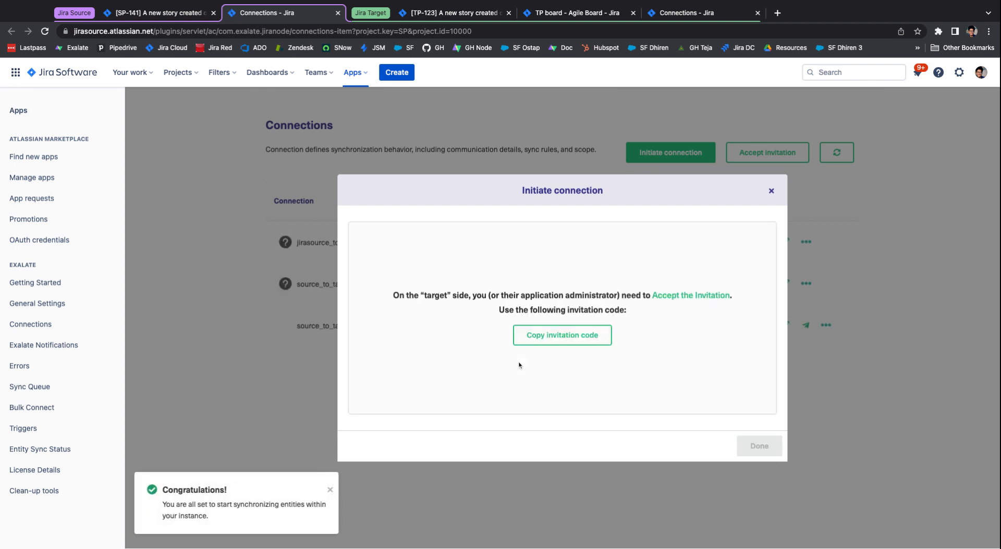
{"action": "left_click", "coordinate": [554, 344]}
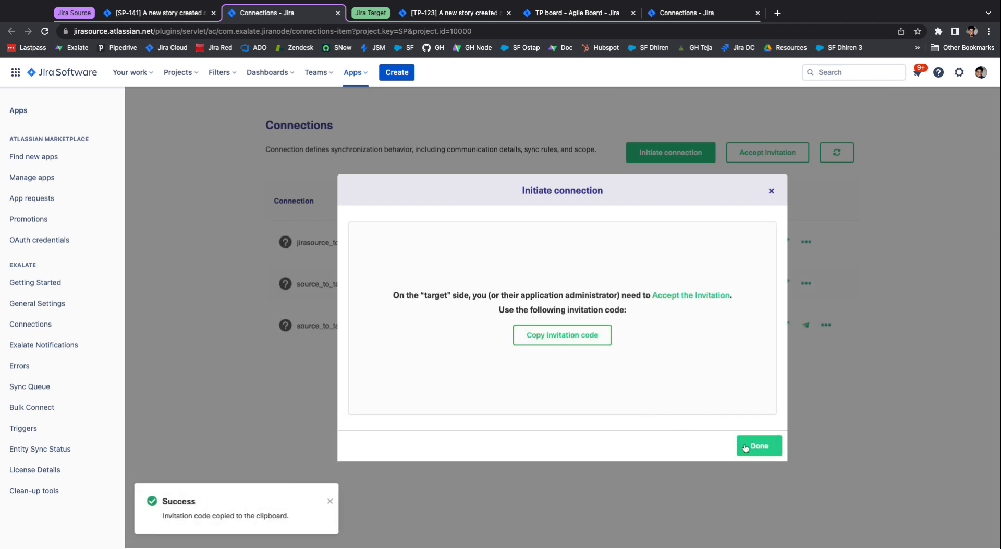
{"action": "left_click", "coordinate": [748, 448]}
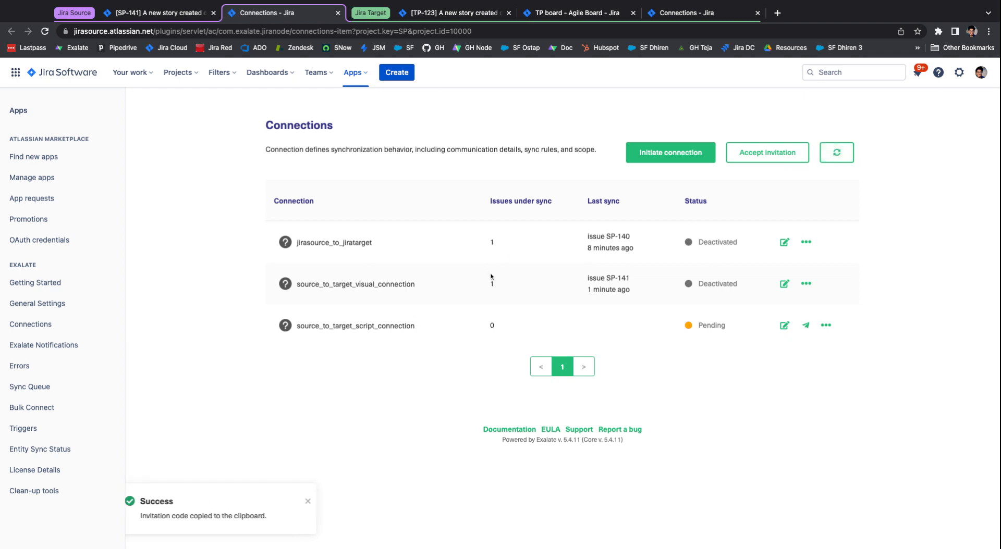
{"action": "left_click_drag", "start_coordinate": [293, 327], "coordinate": [416, 326]}
{"action": "left_click", "coordinate": [684, 376]}
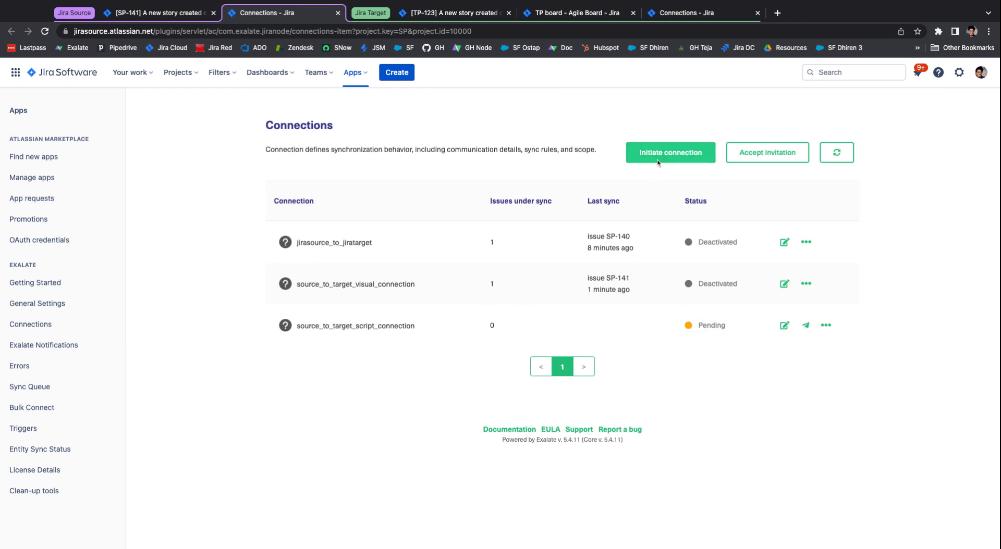
- On the target Jira instance, start accepting an invitation and paste the invitation code from the source
{"action": "left_click", "coordinate": [696, 17]}
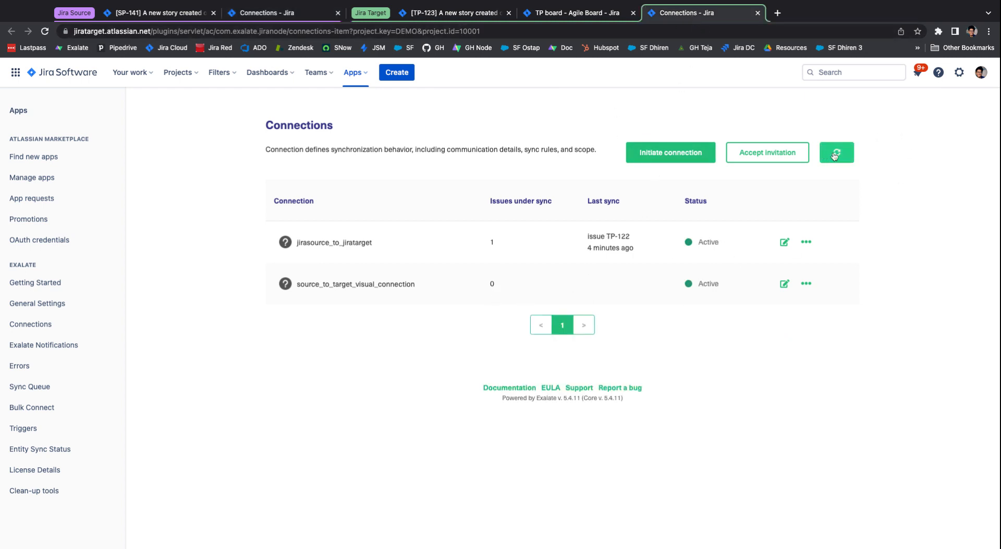
{"action": "left_click", "coordinate": [775, 157]}
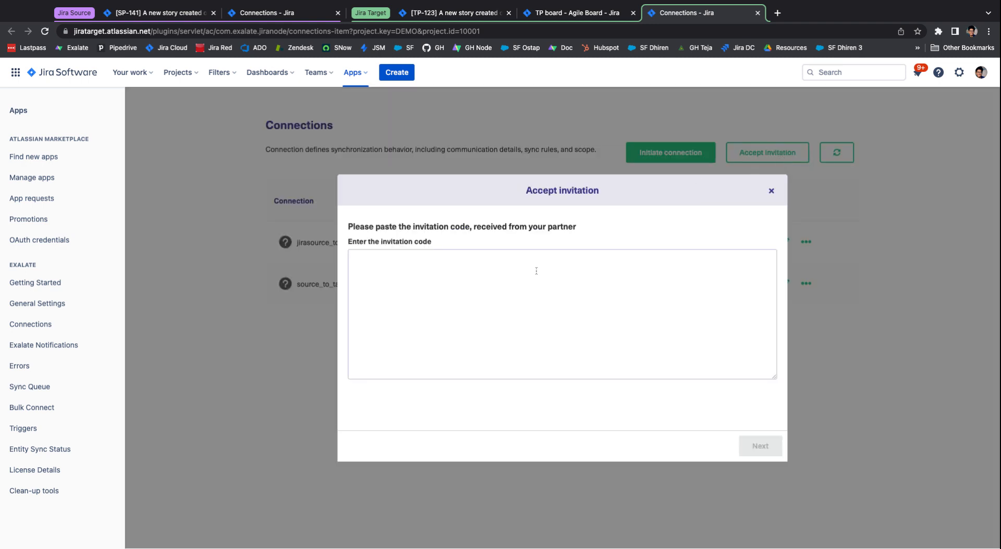
{"action": "key", "text": "ctrl+v"}
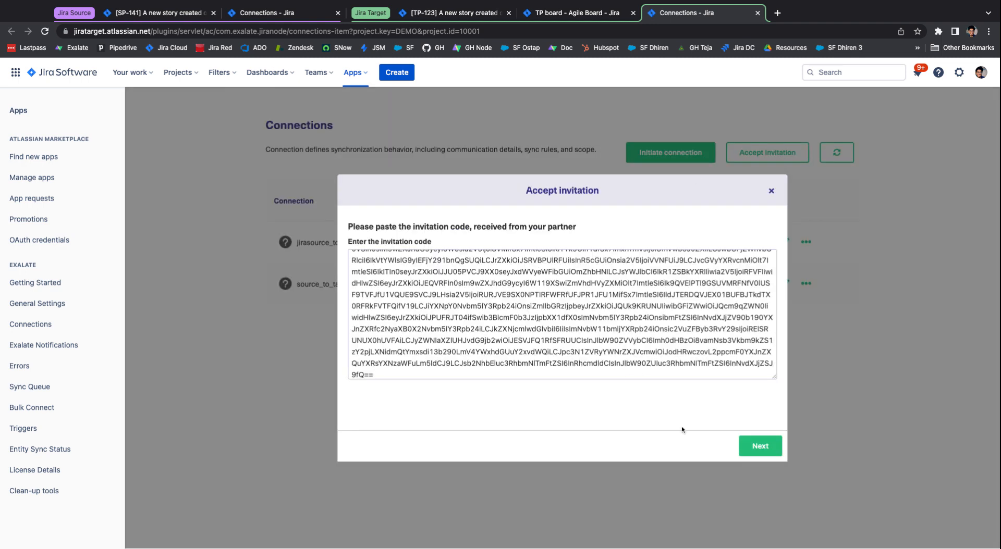
{"action": "left_click", "coordinate": [744, 445]}
- Select Target Project (TP) as the project for incoming sync and confirm the invitation
{"action": "left_click", "coordinate": [510, 306]}
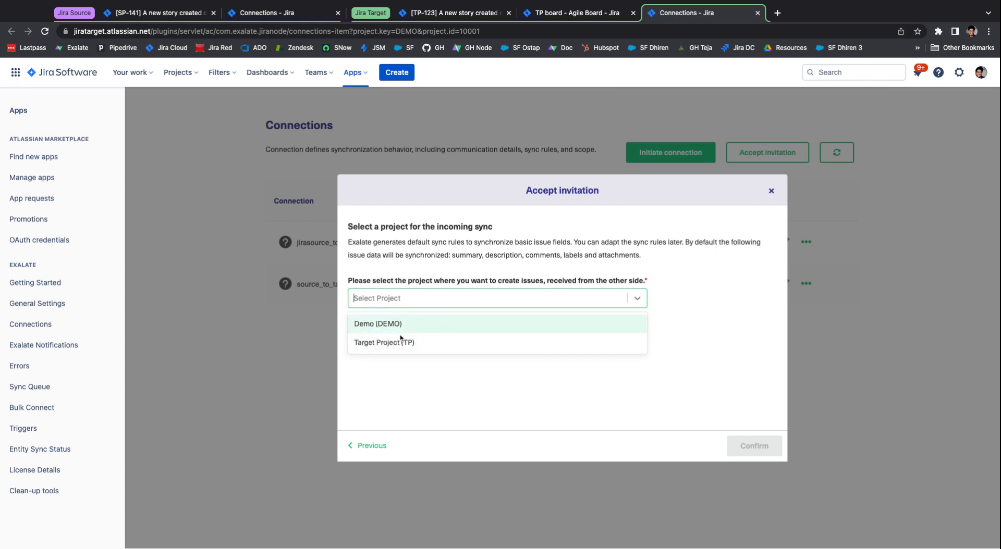
{"action": "left_click", "coordinate": [395, 345]}
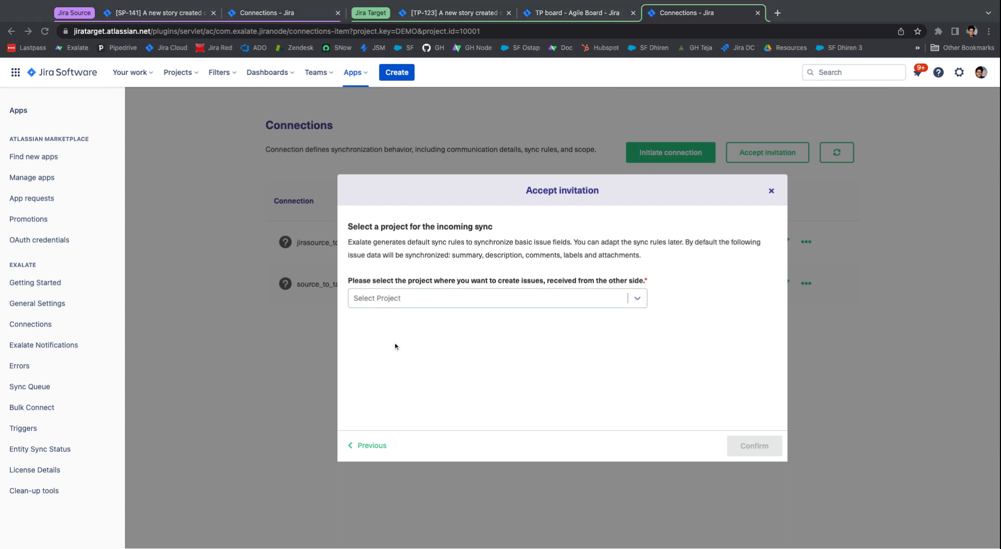
{"action": "left_click", "coordinate": [424, 299]}
{"action": "left_click", "coordinate": [423, 298]}
{"action": "left_click", "coordinate": [402, 343]}
{"action": "left_click", "coordinate": [754, 446]}
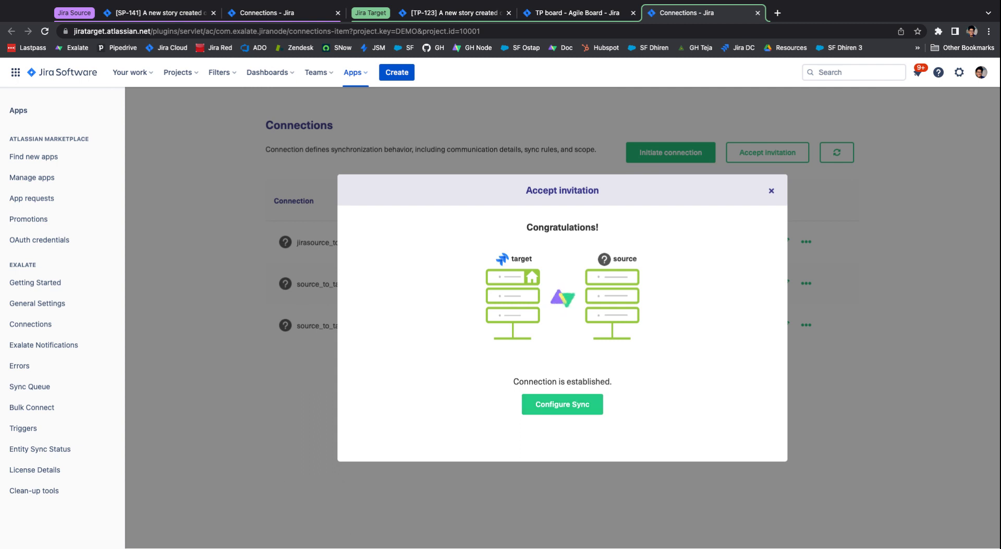
- Open the sync configuration of the newly accepted connection and glance over its rules
{"action": "left_click", "coordinate": [562, 405]}
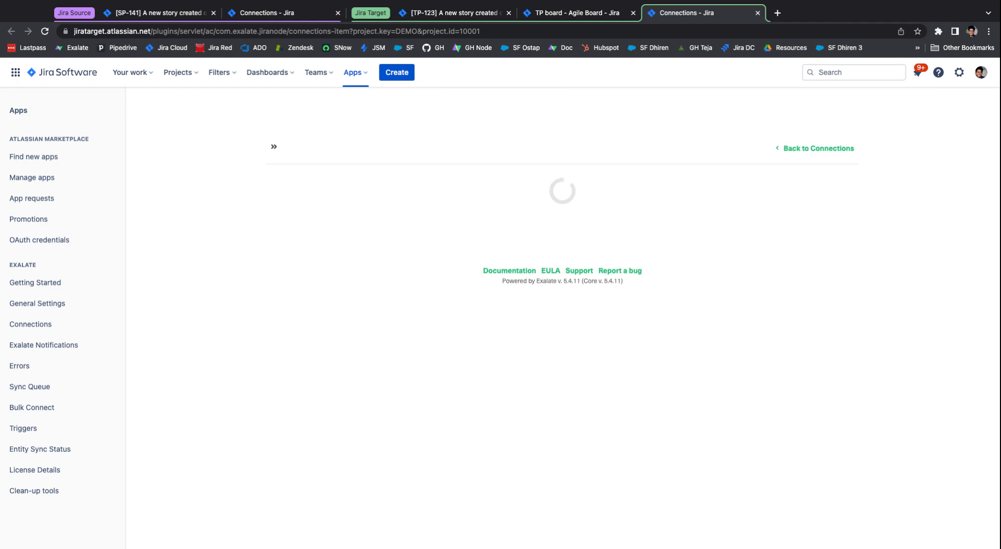
{"action": "scroll", "coordinate": [555, 301], "scroll_direction": "down", "scroll_amount": 1}
{"action": "scroll", "coordinate": [556, 301], "scroll_direction": "up", "scroll_amount": 1}
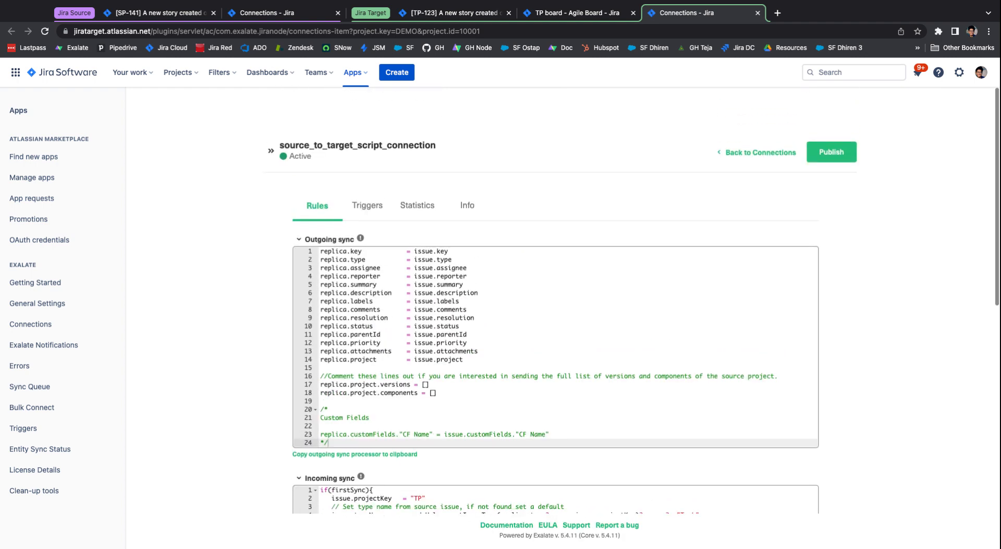
- Return to the target's connections and deactivate jirasource_to_jiratarget and source_to_target_visual_connection
{"action": "left_click", "coordinate": [760, 152]}
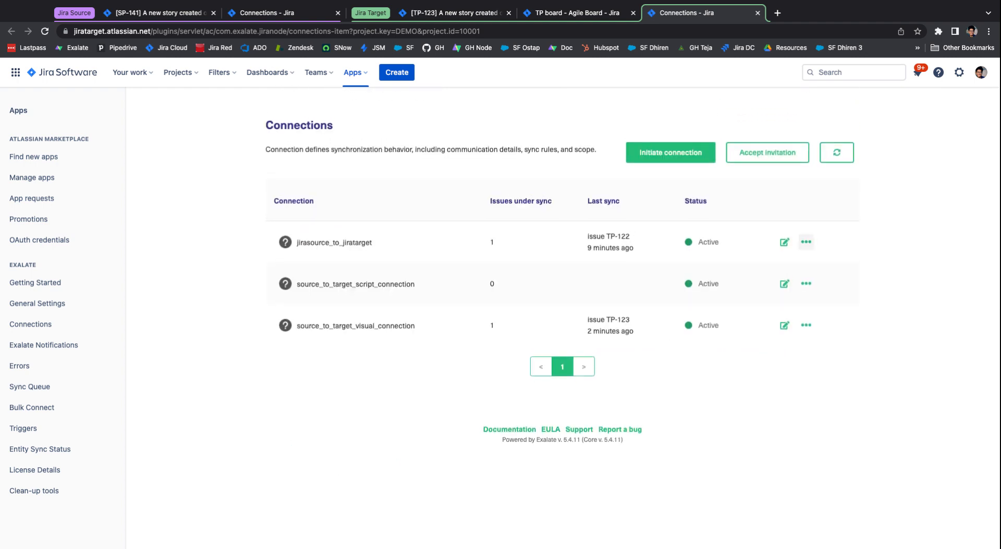
{"action": "left_click", "coordinate": [806, 242]}
{"action": "left_click", "coordinate": [814, 262]}
{"action": "left_click", "coordinate": [806, 325]}
{"action": "left_click", "coordinate": [813, 345]}
- Open source_to_target_script_connection for editing on the target, and collapse and re-expand its Outgoing sync and Incoming sync rules
{"action": "left_click_drag", "start_coordinate": [296, 284], "coordinate": [501, 286]}
{"action": "left_click", "coordinate": [501, 286]}
{"action": "left_click", "coordinate": [784, 283]}
{"action": "scroll", "coordinate": [555, 301], "scroll_direction": "down", "scroll_amount": 1}
{"action": "scroll", "coordinate": [556, 344], "scroll_direction": "up", "scroll_amount": 3}
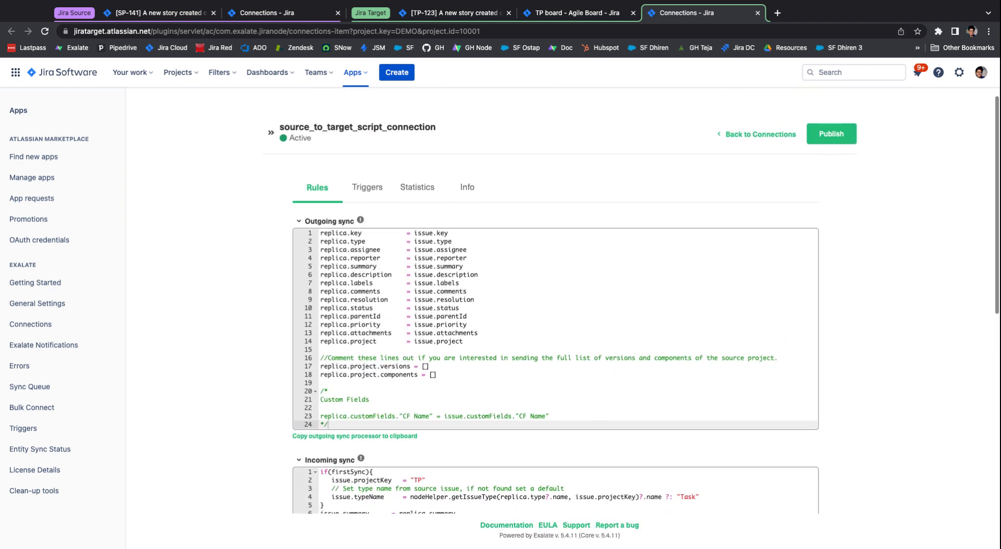
{"action": "left_click", "coordinate": [299, 222]}
{"action": "left_click", "coordinate": [299, 258]}
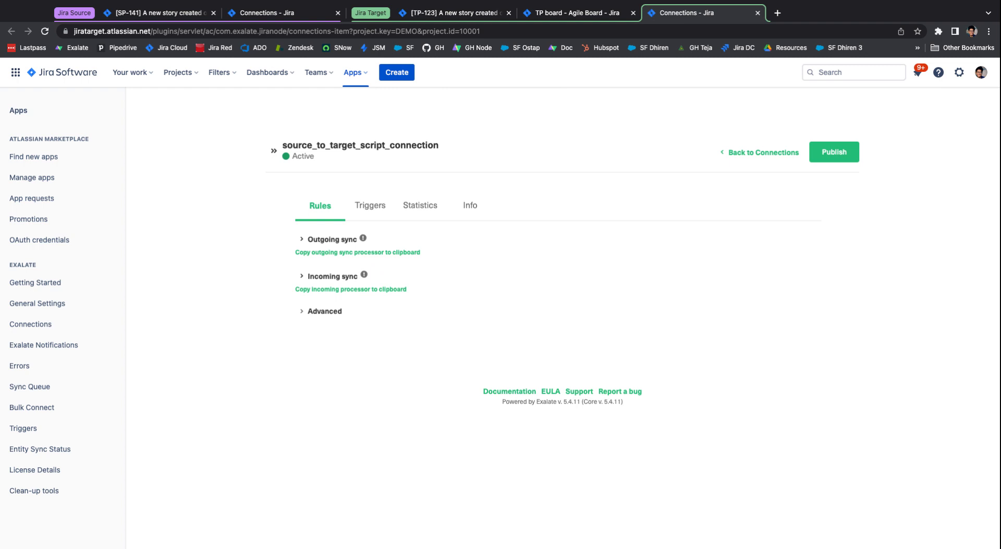
{"action": "left_click", "coordinate": [302, 276]}
{"action": "left_click", "coordinate": [299, 239]}
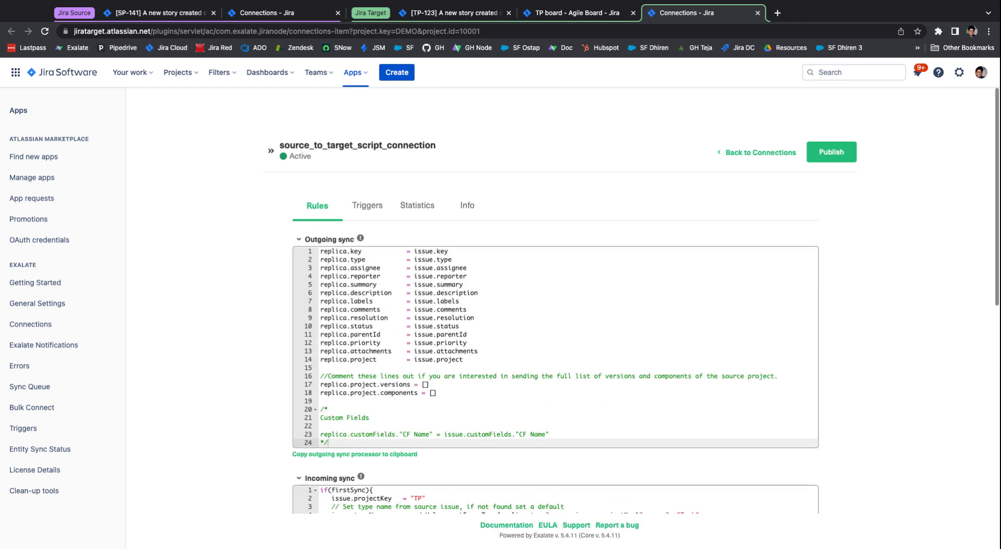
- Open source_to_target_script_connection for editing on the source instance and look through its outgoing and incoming sync scripts
{"action": "left_click", "coordinate": [299, 9]}
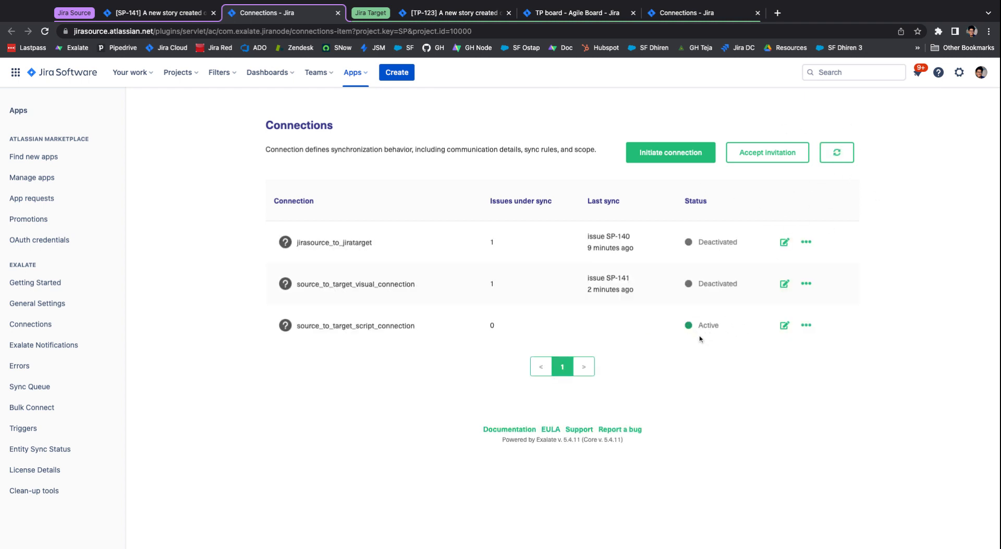
{"action": "left_click", "coordinate": [784, 326]}
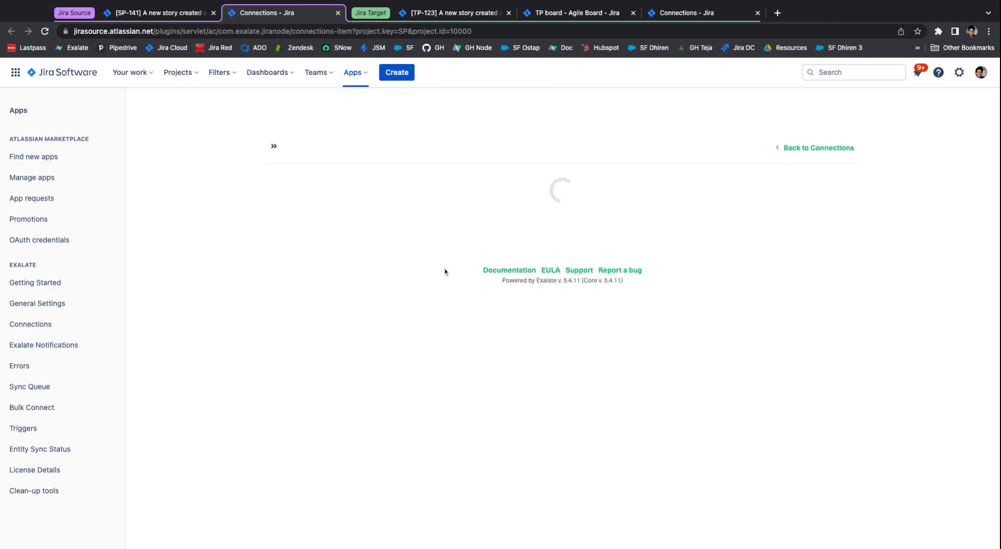
{"action": "scroll", "coordinate": [457, 259], "scroll_direction": "down", "scroll_amount": 4}
{"action": "scroll", "coordinate": [474, 377], "scroll_direction": "up", "scroll_amount": 5}
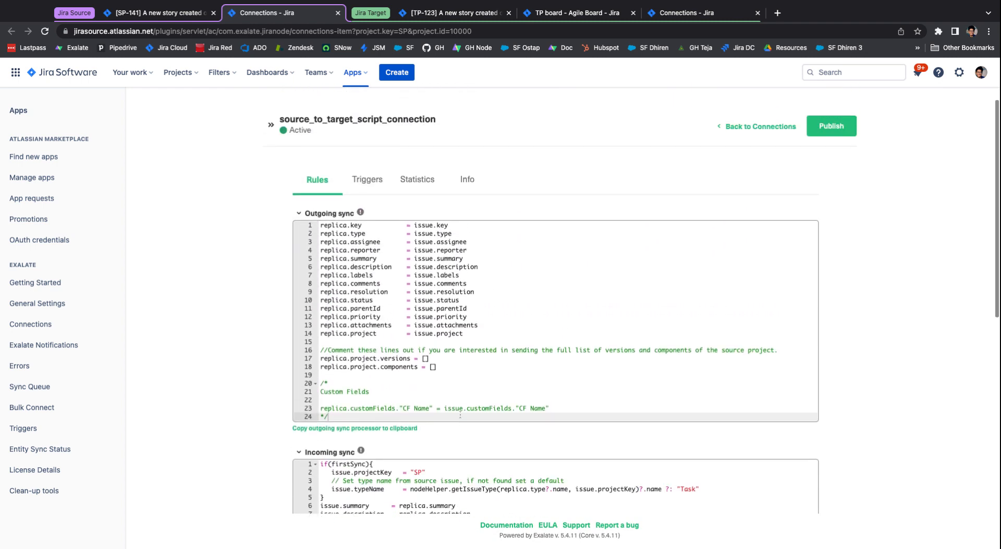
{"action": "scroll", "coordinate": [320, 109], "scroll_direction": "down", "scroll_amount": 3}
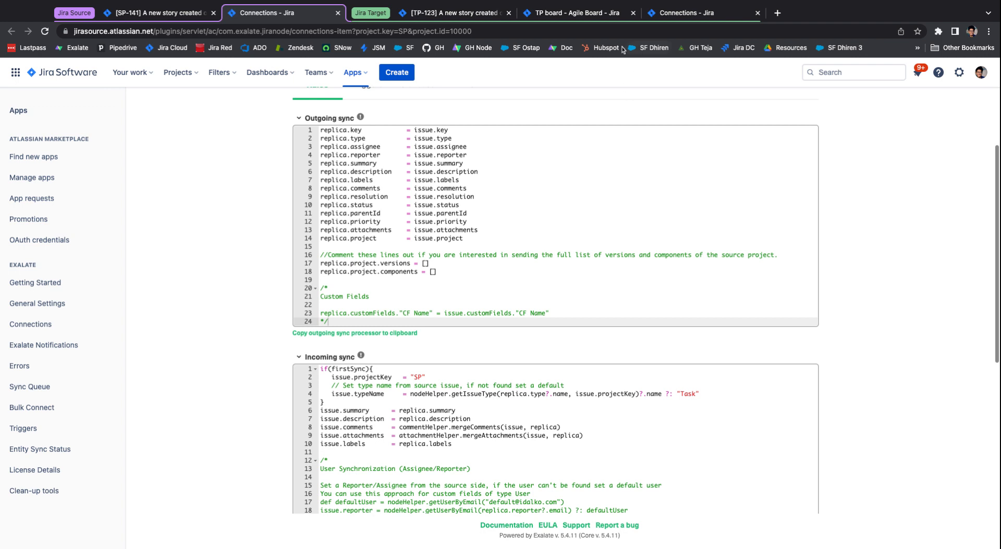
- Compare the target's sync scripts with the source's, ending at the source's Outgoing sync script
{"action": "left_click", "coordinate": [673, 11]}
{"action": "scroll", "coordinate": [328, 240], "scroll_direction": "down", "scroll_amount": 3}
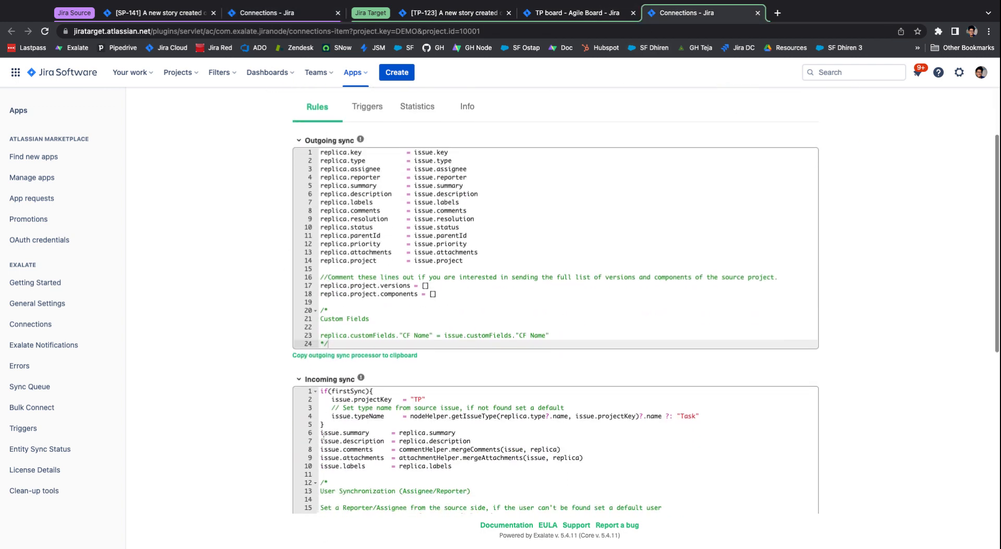
{"action": "scroll", "coordinate": [333, 230], "scroll_direction": "up", "scroll_amount": 1}
{"action": "left_click", "coordinate": [250, 13]}
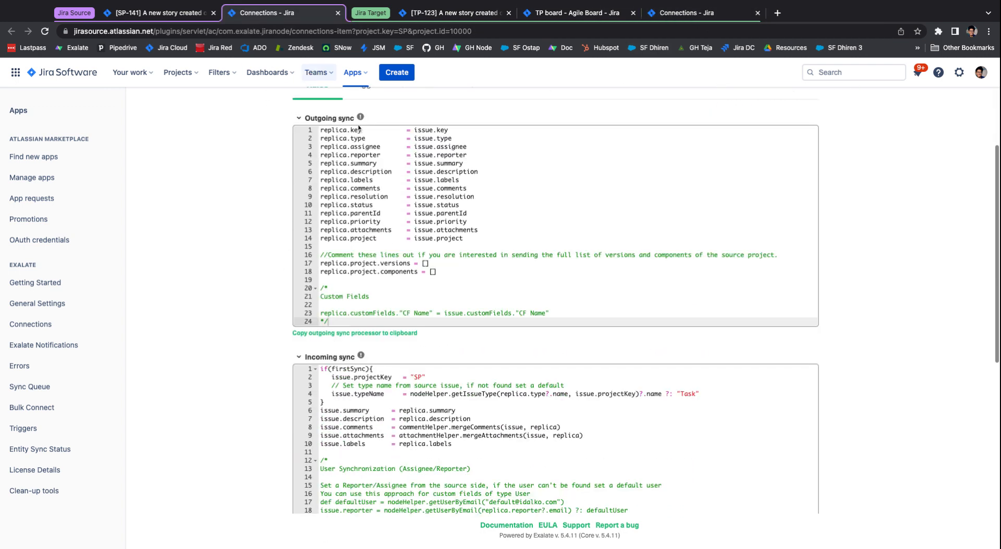
{"action": "scroll", "coordinate": [422, 192], "scroll_direction": "up", "scroll_amount": 2}
{"action": "scroll", "coordinate": [423, 192], "scroll_direction": "up", "scroll_amount": 1}
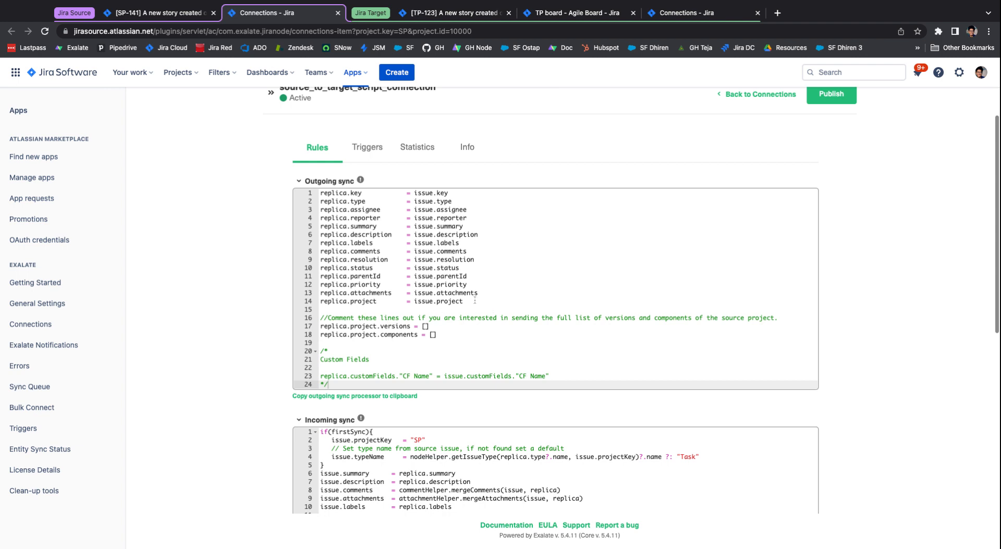
{"action": "scroll", "coordinate": [388, 374], "scroll_direction": "up", "scroll_amount": 1}
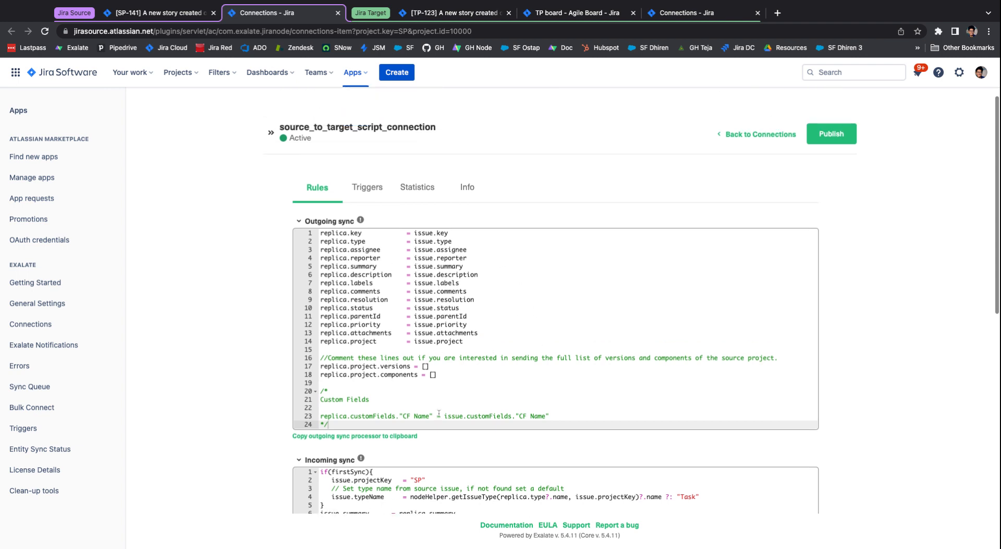
{"action": "scroll", "coordinate": [483, 359], "scroll_direction": "up", "scroll_amount": 2}
{"action": "scroll", "coordinate": [483, 342], "scroll_direction": "left", "scroll_amount": 1}
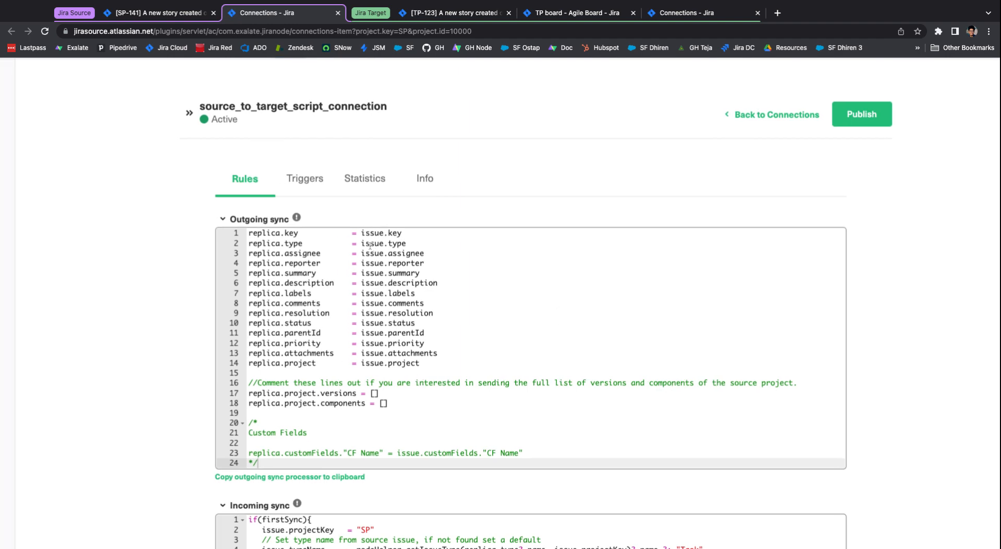
- Examine the assignee, reporter, description and summary assignments in the source's Outgoing sync script, highlighting replica.summary
{"action": "left_click_drag", "start_coordinate": [363, 234], "coordinate": [423, 254]}
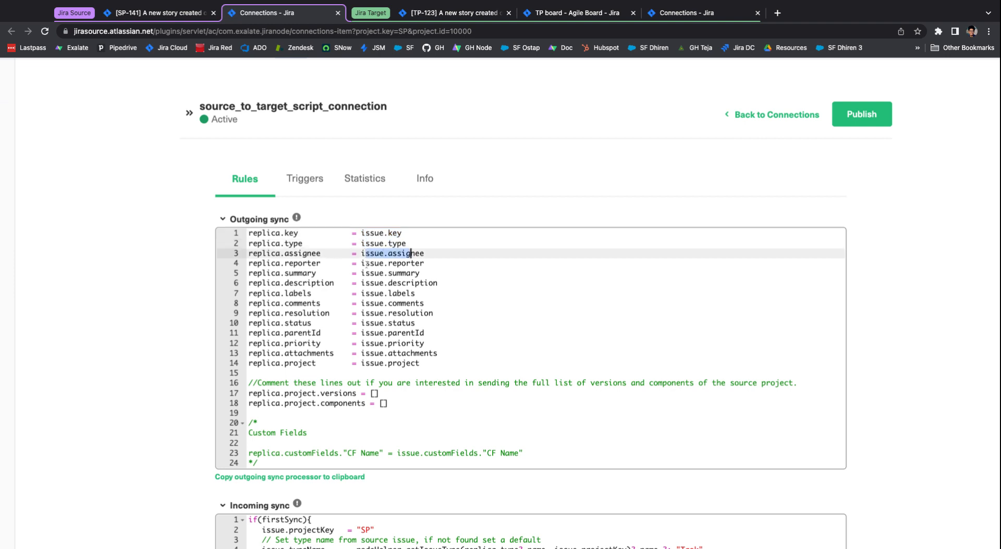
{"action": "left_click_drag", "start_coordinate": [365, 264], "coordinate": [441, 264]}
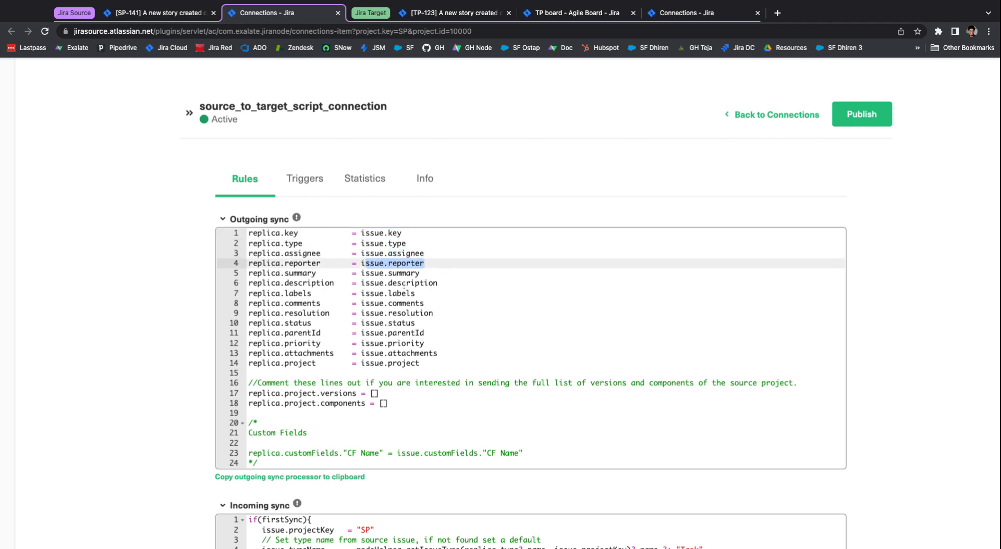
{"action": "left_click_drag", "start_coordinate": [366, 254], "coordinate": [352, 283]}
{"action": "left_click", "coordinate": [421, 264]}
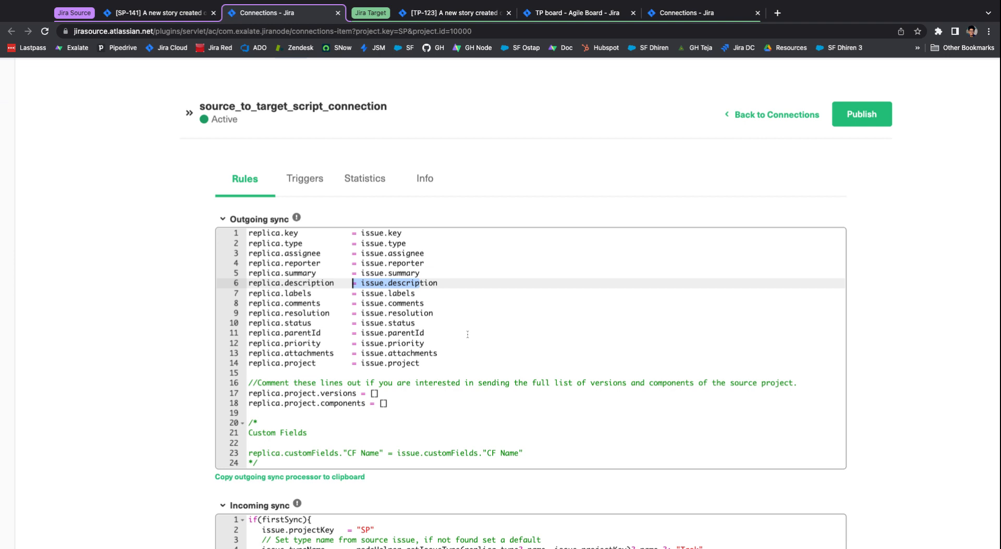
{"action": "left_click", "coordinate": [395, 293]}
{"action": "left_click_drag", "start_coordinate": [416, 274], "coordinate": [248, 273]}
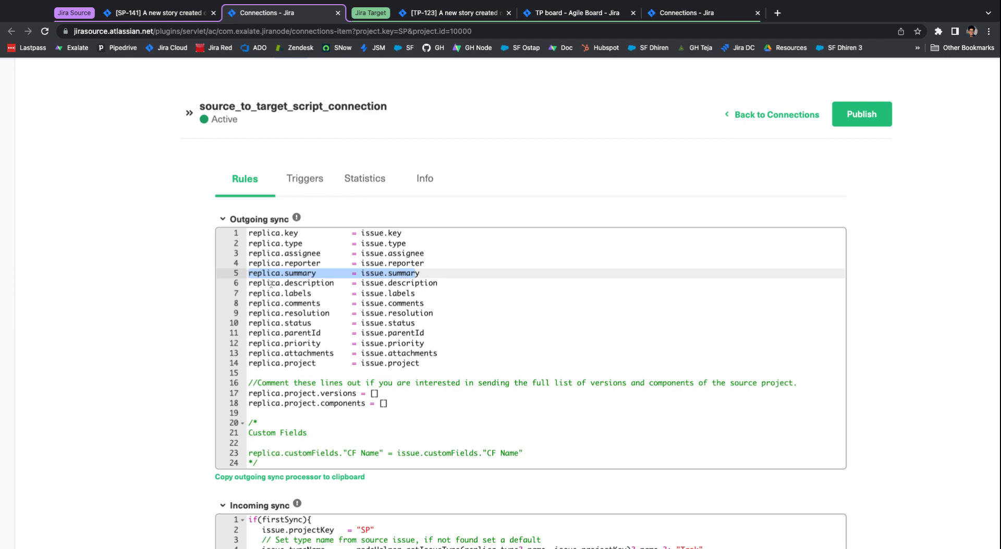
{"action": "left_click", "coordinate": [271, 263]}
{"action": "left_click_drag", "start_coordinate": [316, 274], "coordinate": [249, 273]}
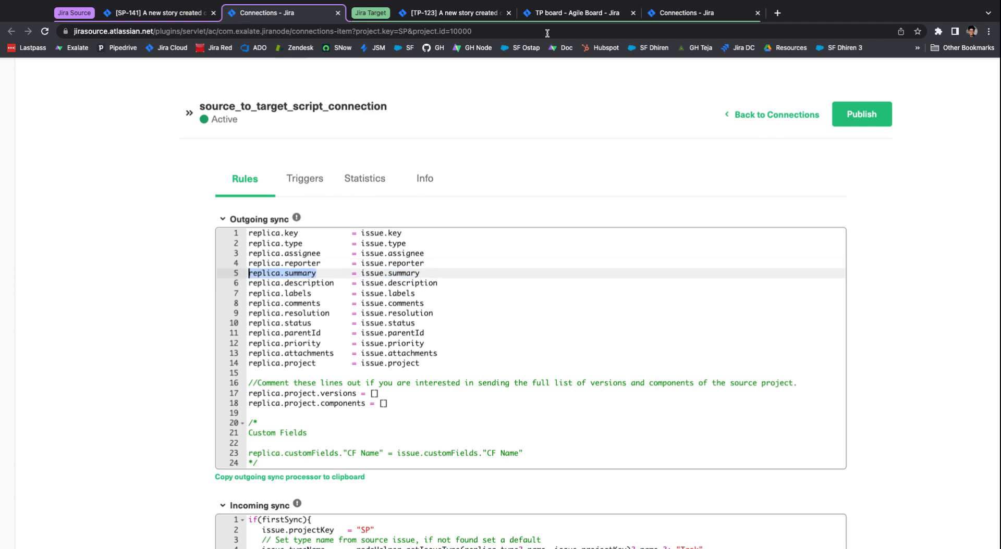
- Highlight the issue.summary = replica.summary line in the target's Incoming sync script, and return to the source's rules
{"action": "left_click", "coordinate": [660, 14]}
{"action": "scroll", "coordinate": [516, 215], "scroll_direction": "down", "scroll_amount": 3}
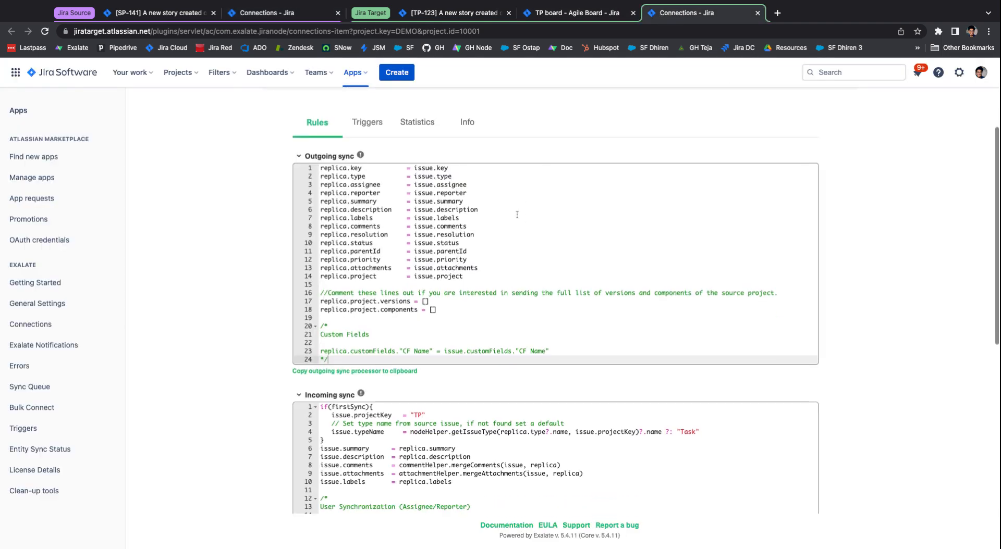
{"action": "scroll", "coordinate": [316, 381], "scroll_direction": "up", "scroll_amount": 2}
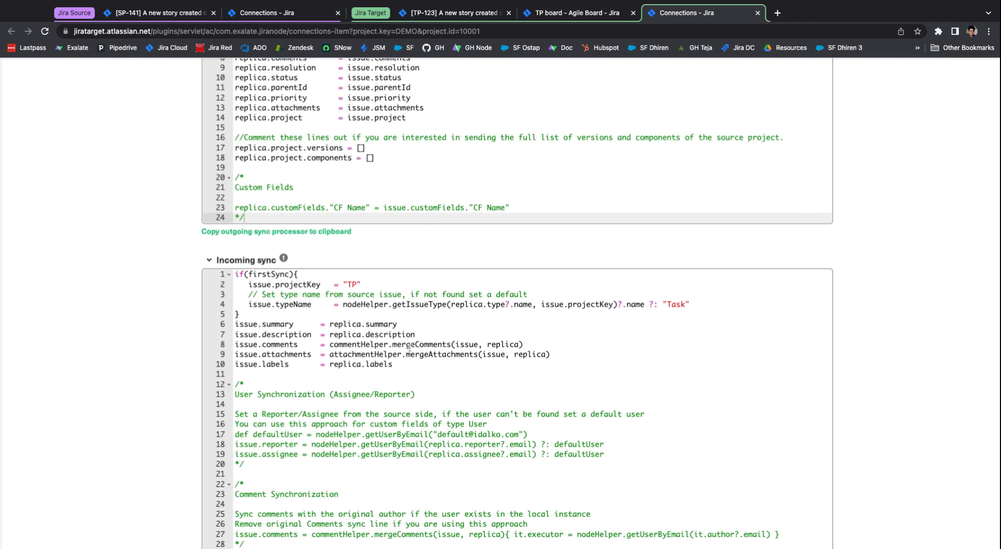
{"action": "left_click", "coordinate": [400, 324]}
{"action": "key", "text": "shift+Home"}
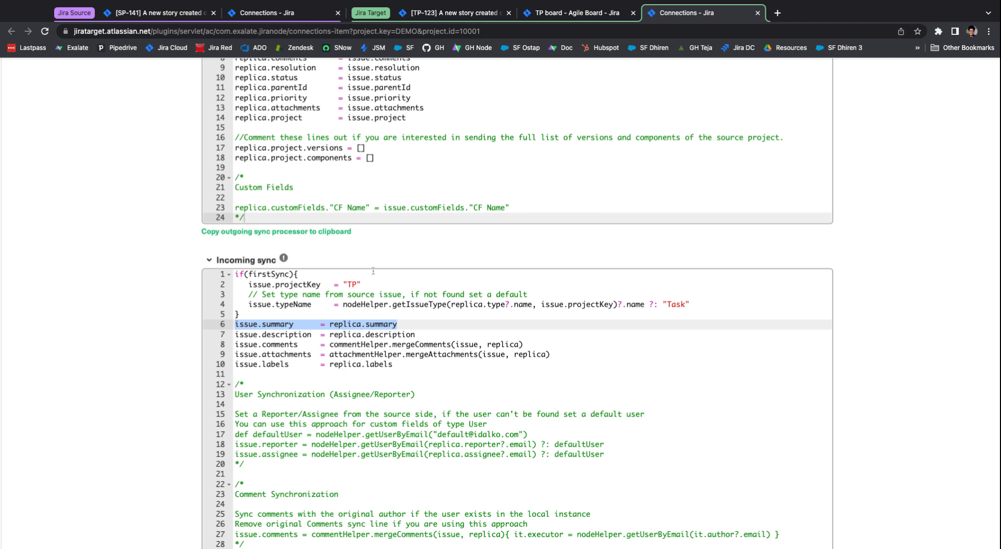
{"action": "left_click", "coordinate": [267, 12]}
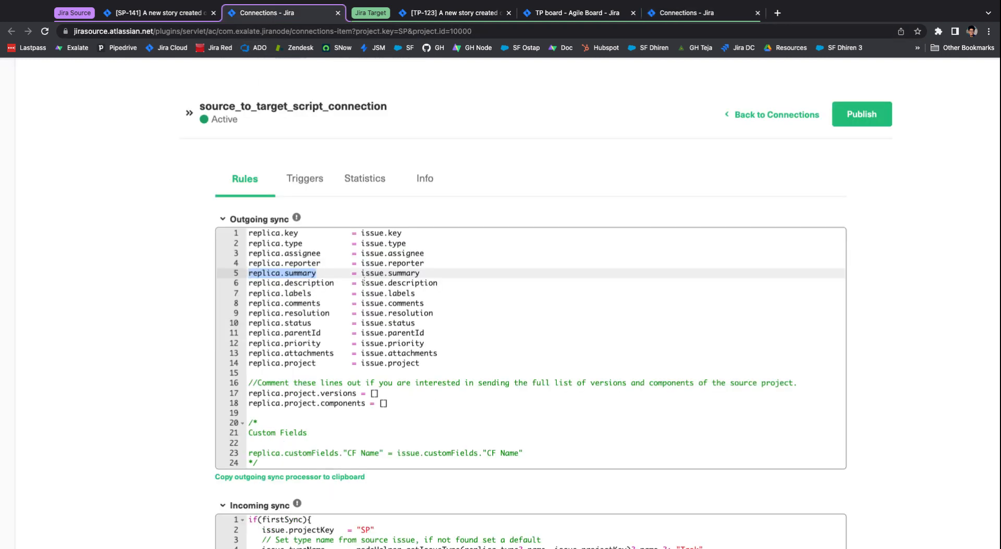
- Highlight issue.summary in the target's Incoming sync script and lines 1 to 18 of its Outgoing sync script
{"action": "left_click", "coordinate": [686, 13]}
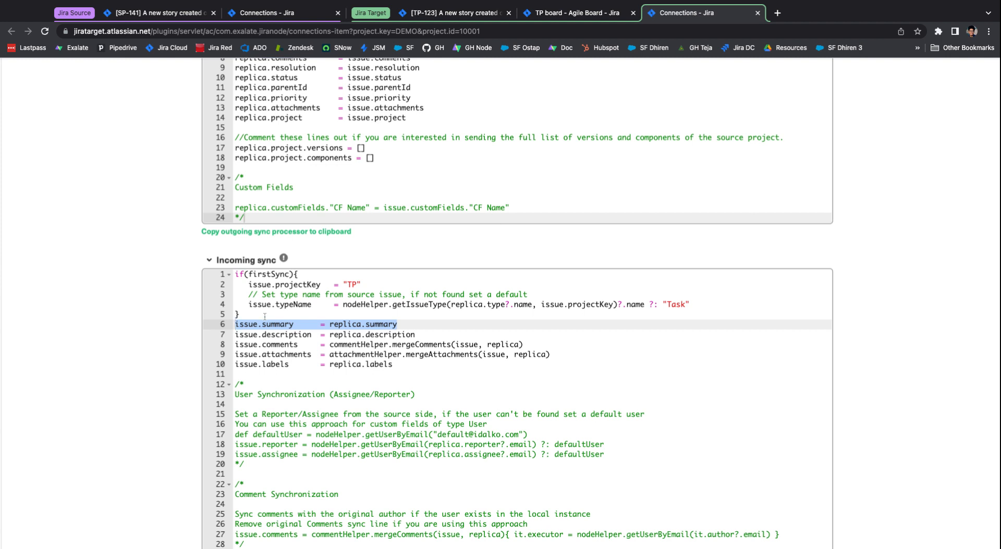
{"action": "left_click", "coordinate": [284, 323]}
{"action": "left_click_drag", "start_coordinate": [294, 324], "coordinate": [164, 330]}
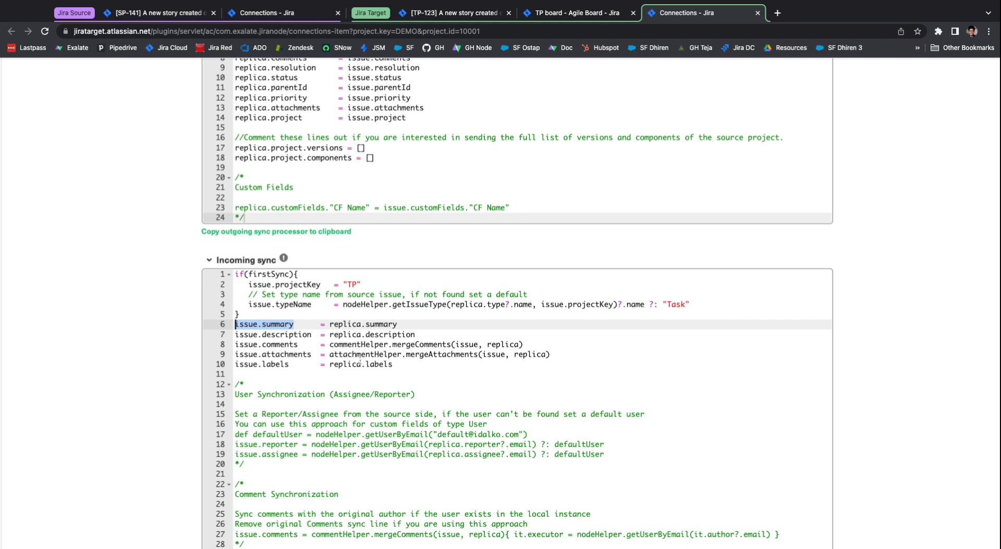
{"action": "scroll", "coordinate": [360, 359], "scroll_direction": "up", "scroll_amount": 3}
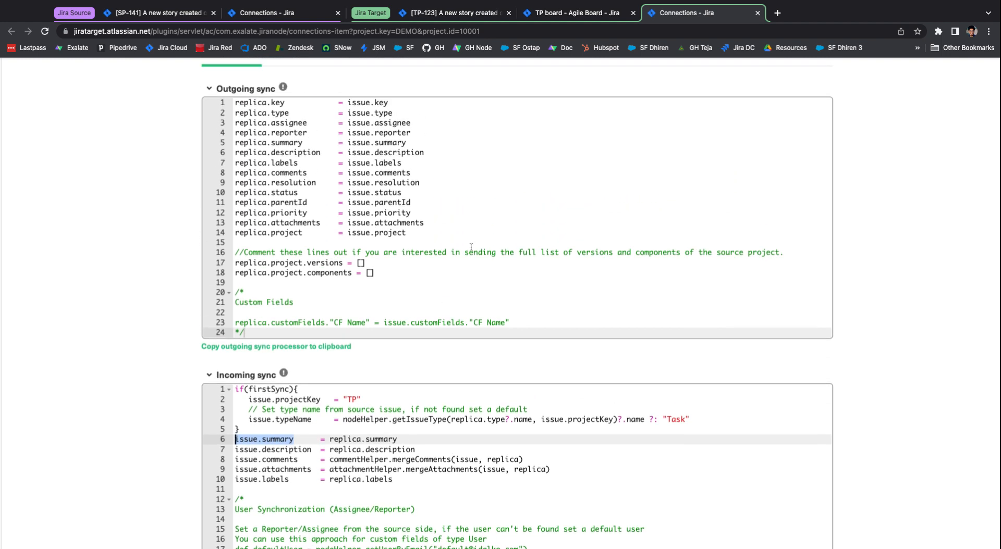
{"action": "scroll", "coordinate": [370, 244], "scroll_direction": "up", "scroll_amount": 1}
{"action": "left_click_drag", "start_coordinate": [415, 308], "coordinate": [182, 127]}
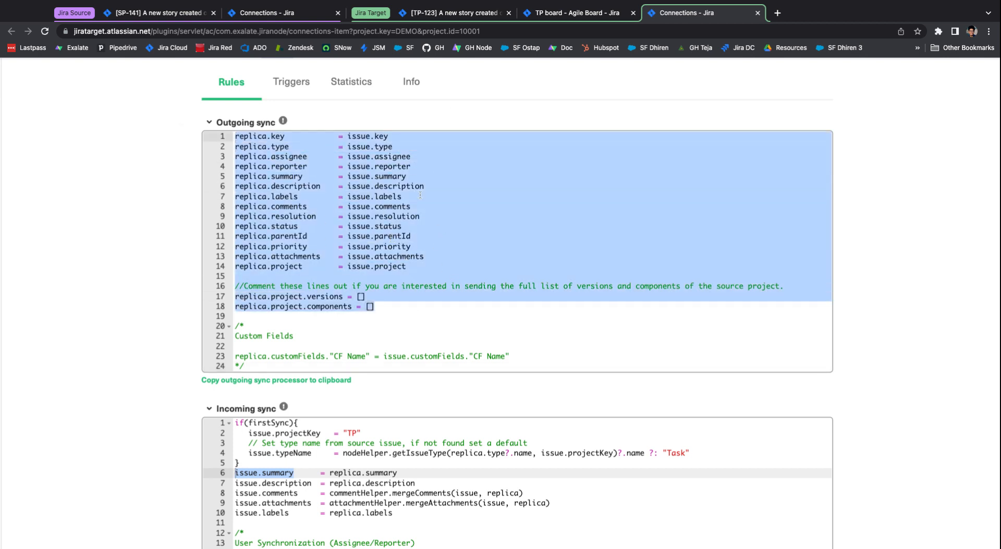
- Highlight lines 1 to 10 of the source instance's Incoming sync script, and return to its Outgoing sync script
{"action": "left_click", "coordinate": [327, 19]}
{"action": "scroll", "coordinate": [282, 249], "scroll_direction": "down", "scroll_amount": 5}
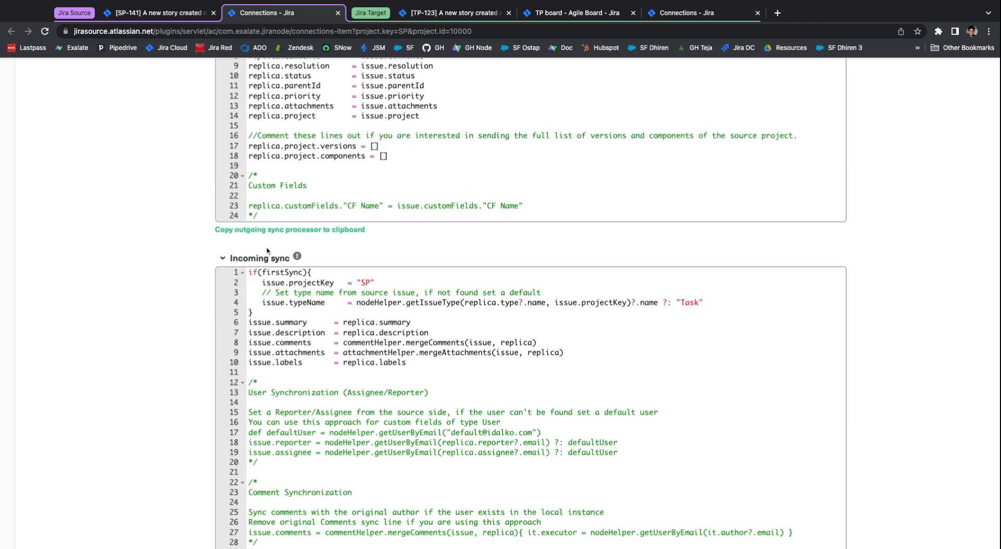
{"action": "left_click_drag", "start_coordinate": [251, 273], "coordinate": [560, 363]}
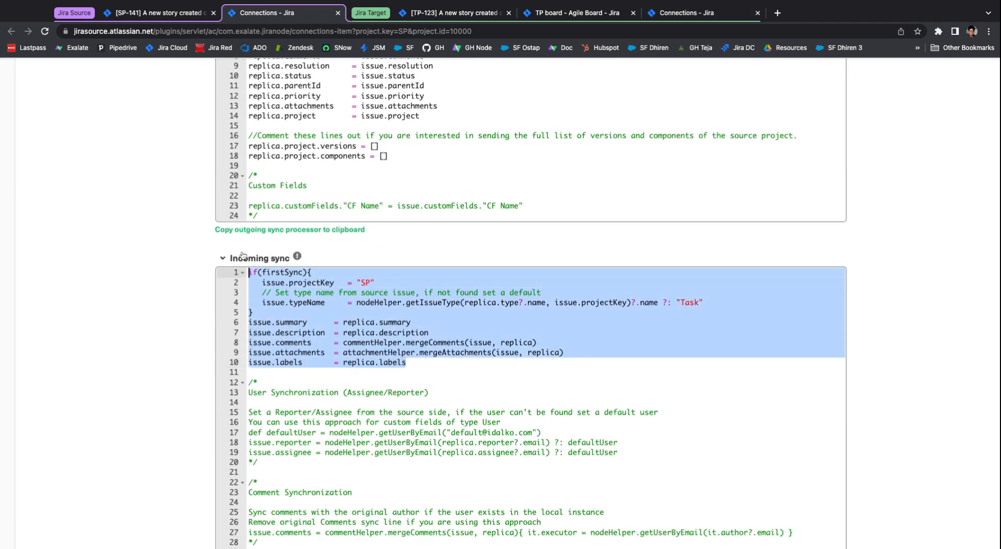
{"action": "scroll", "coordinate": [560, 272], "scroll_direction": "up", "scroll_amount": 3}
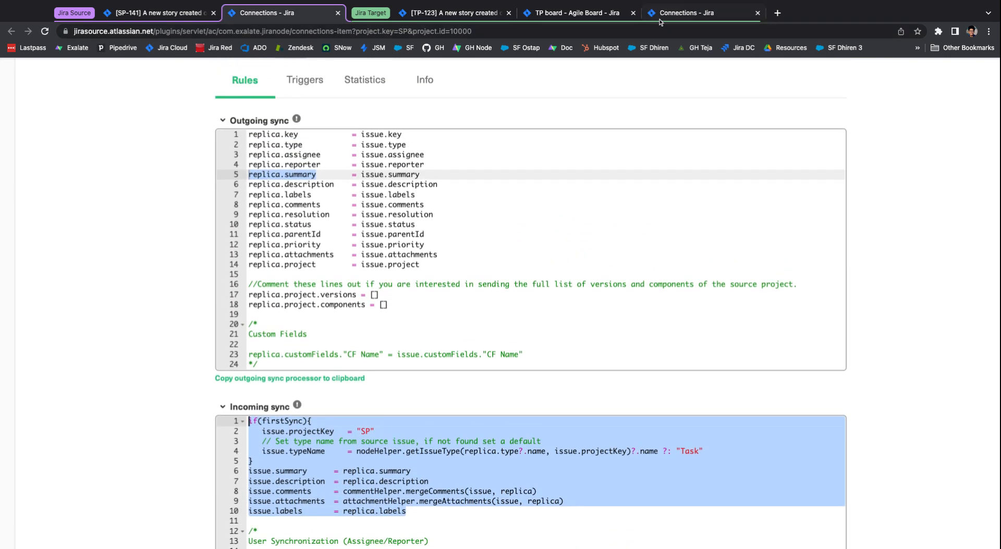
- Highlight the target's Incoming sync script from the if(firstSync) line through the issue.labels assignment
{"action": "left_click", "coordinate": [660, 16]}
{"action": "left_click", "coordinate": [422, 301]}
{"action": "scroll", "coordinate": [422, 302], "scroll_direction": "down", "scroll_amount": 2}
{"action": "left_click", "coordinate": [422, 362]}
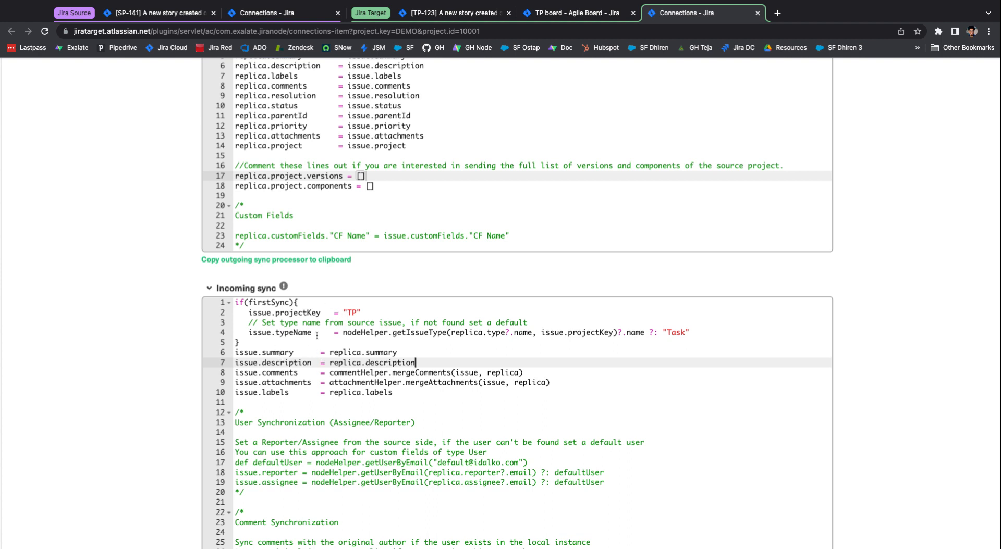
{"action": "left_click", "coordinate": [236, 303]}
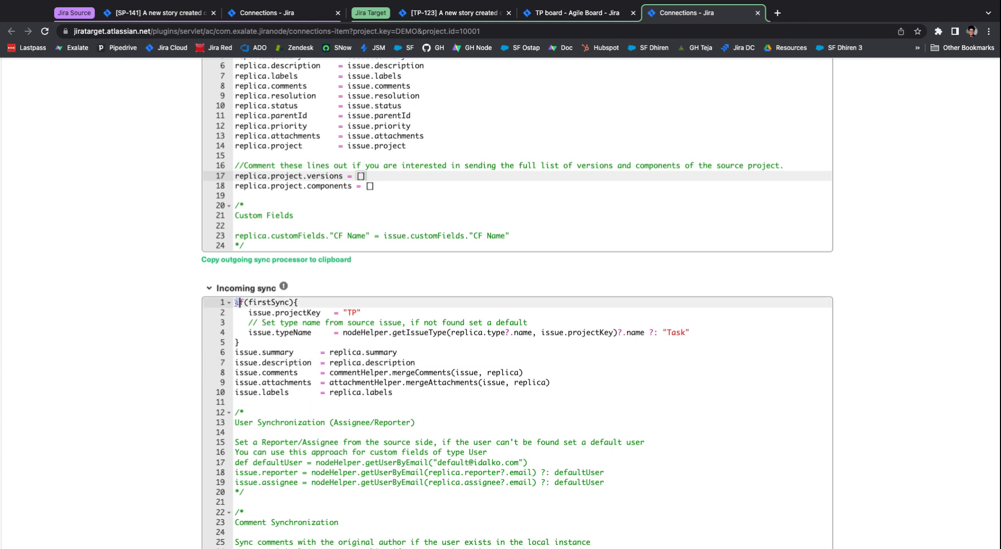
{"action": "key", "text": "shift+Down"}
{"action": "key", "text": "shift+Down"}
{"action": "key", "text": "shift+Down"}
{"action": "key", "text": "shift+Down"}
{"action": "key", "text": "shift+Down"}
{"action": "key", "text": "shift+Down"}
{"action": "key", "text": "shift+Down"}
{"action": "key", "text": "shift+Down"}
{"action": "key", "text": "shift+Down"}
{"action": "key", "text": "shift+Down"}
- Highlight the issue.projectKey and issue.typeName lines, followed by the field assignments below them, in the target's Incoming sync script
{"action": "left_click", "coordinate": [249, 313]}
{"action": "key", "text": "shift+End"}
{"action": "left_click", "coordinate": [242, 333]}
{"action": "key", "text": "shift+End"}
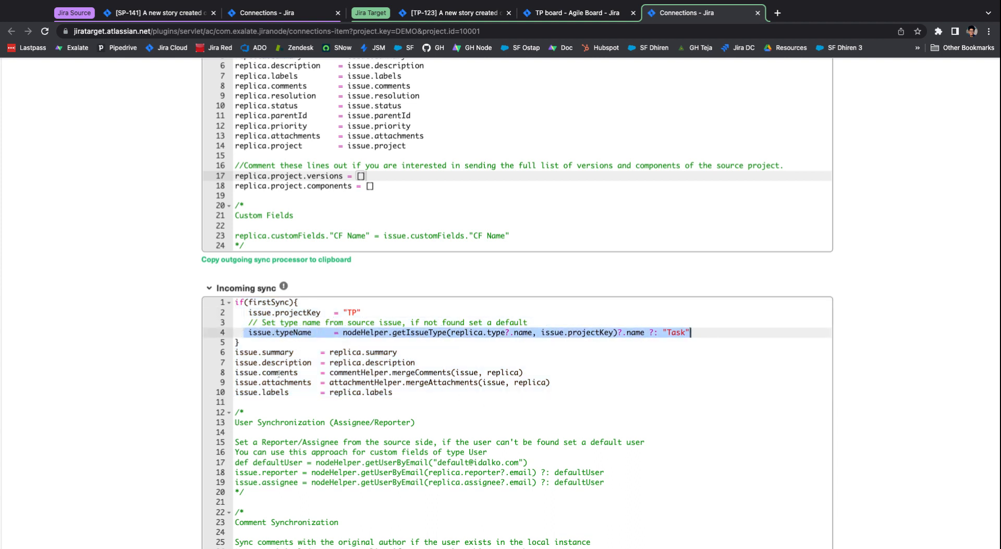
{"action": "left_click_drag", "start_coordinate": [235, 353], "coordinate": [423, 423]}
{"action": "left_click", "coordinate": [437, 432]}
{"action": "scroll", "coordinate": [457, 301], "scroll_direction": "up", "scroll_amount": 5}
{"action": "left_click", "coordinate": [457, 299]}
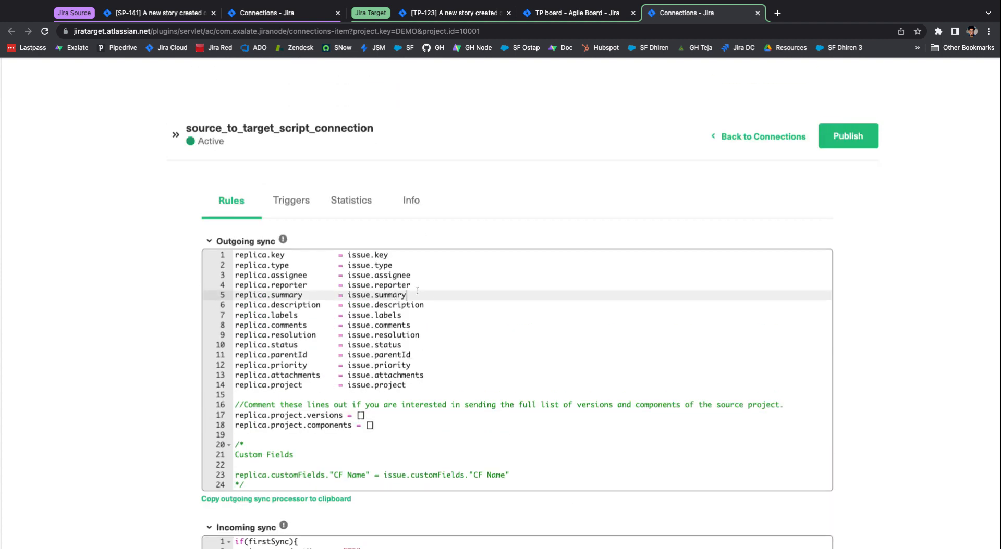
{"action": "scroll", "coordinate": [513, 272], "scroll_direction": "up", "scroll_amount": 2}
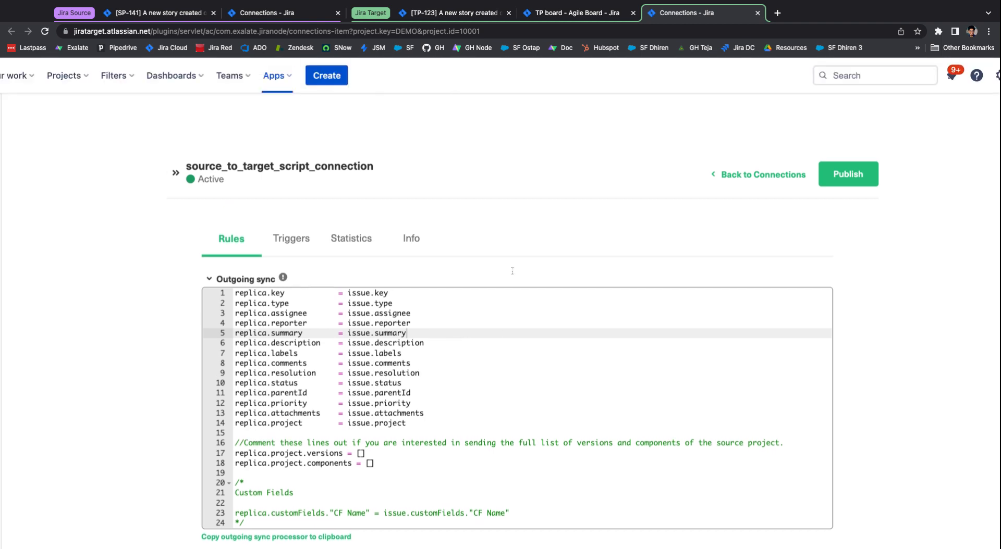
- On the source side of the script connection, start an issue trigger with the condition project = SP AND status =
{"action": "left_click", "coordinate": [275, 13]}
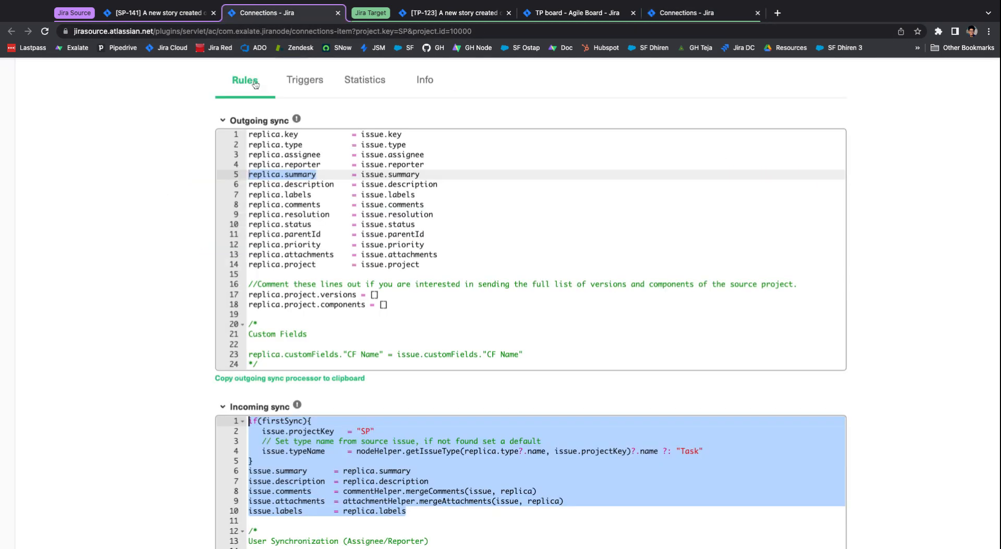
{"action": "scroll", "coordinate": [344, 504], "scroll_direction": "up", "scroll_amount": 1}
{"action": "left_click", "coordinate": [344, 506]}
{"action": "left_click", "coordinate": [335, 300]}
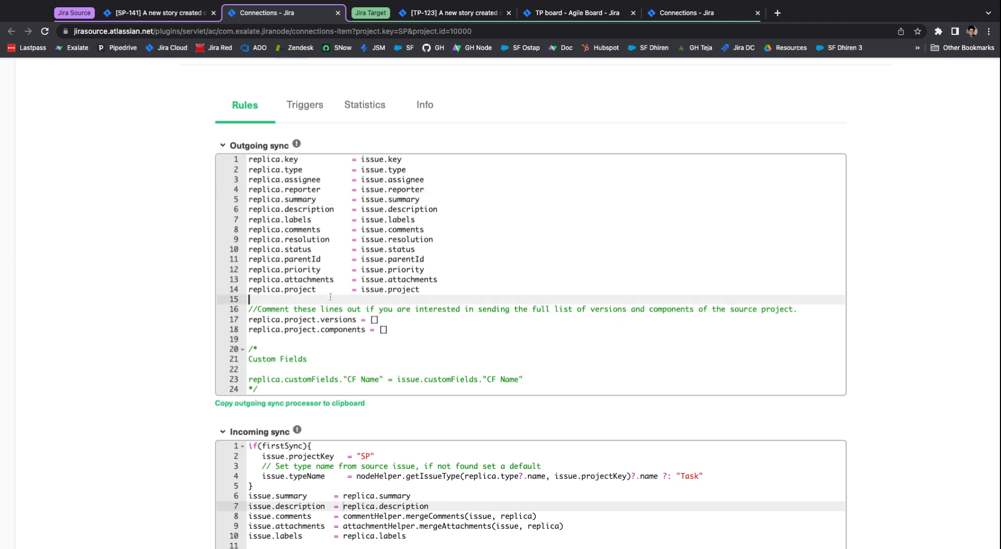
{"action": "scroll", "coordinate": [331, 253], "scroll_direction": "up", "scroll_amount": 2}
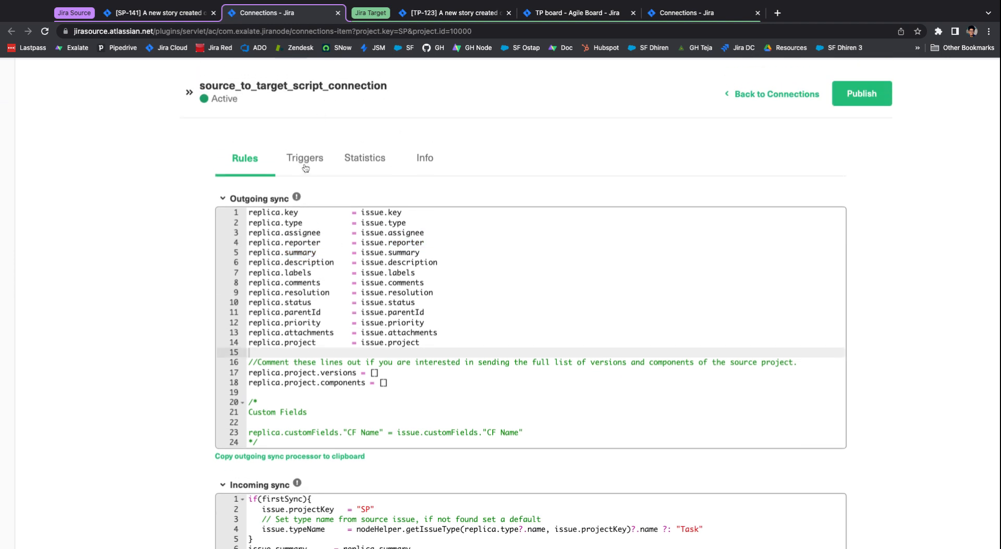
{"action": "left_click", "coordinate": [306, 167]}
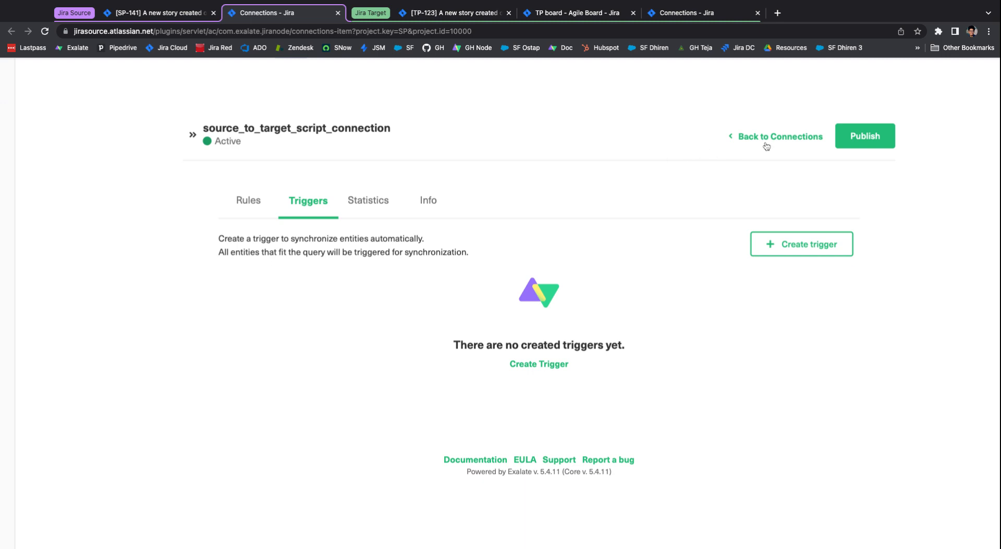
{"action": "left_click", "coordinate": [767, 253]}
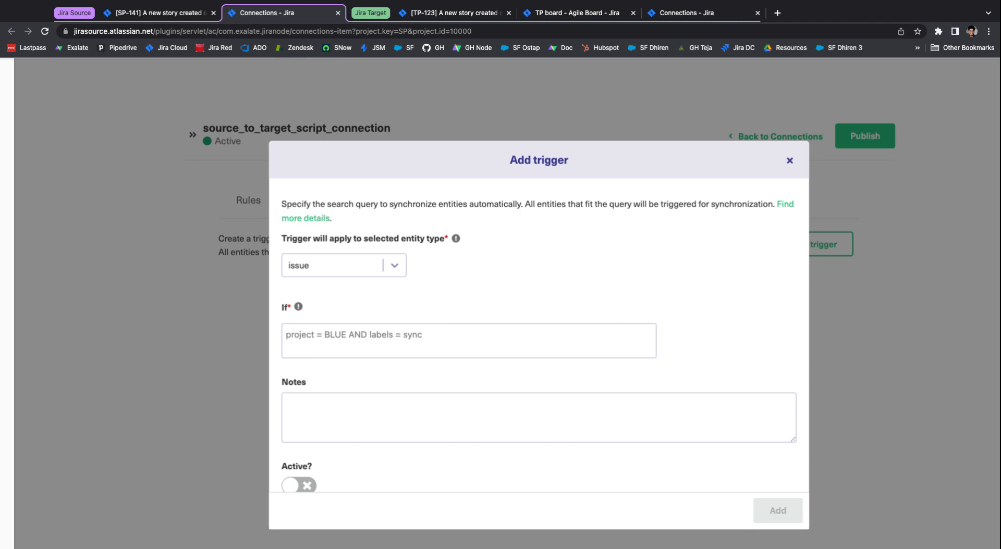
{"action": "type", "text": "project "}
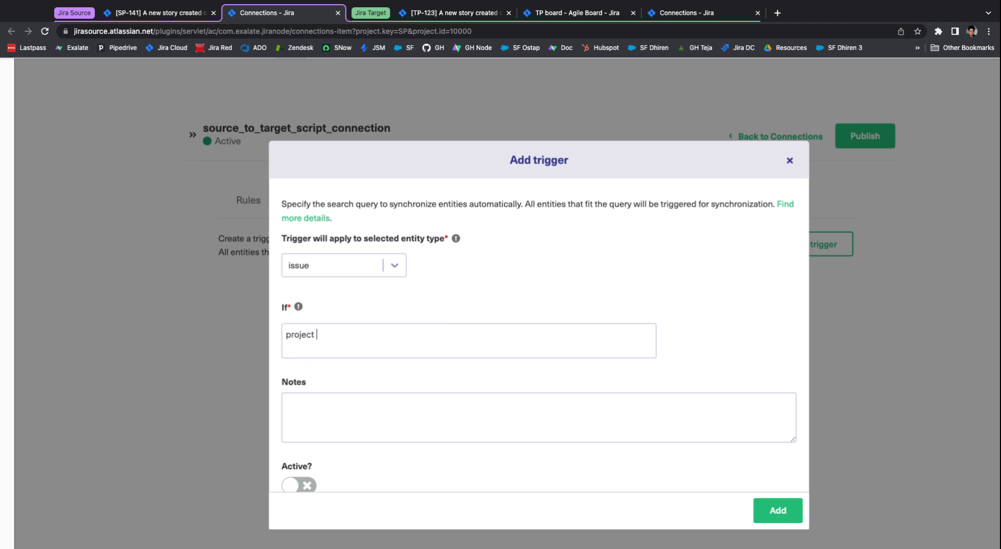
{"action": "type", "text": "= SP AND status ="}
- Check the available statuses on issue SP-141 and complete the trigger condition as project = SP AND status = 'In Progress'
{"action": "left_click", "coordinate": [177, 18]}
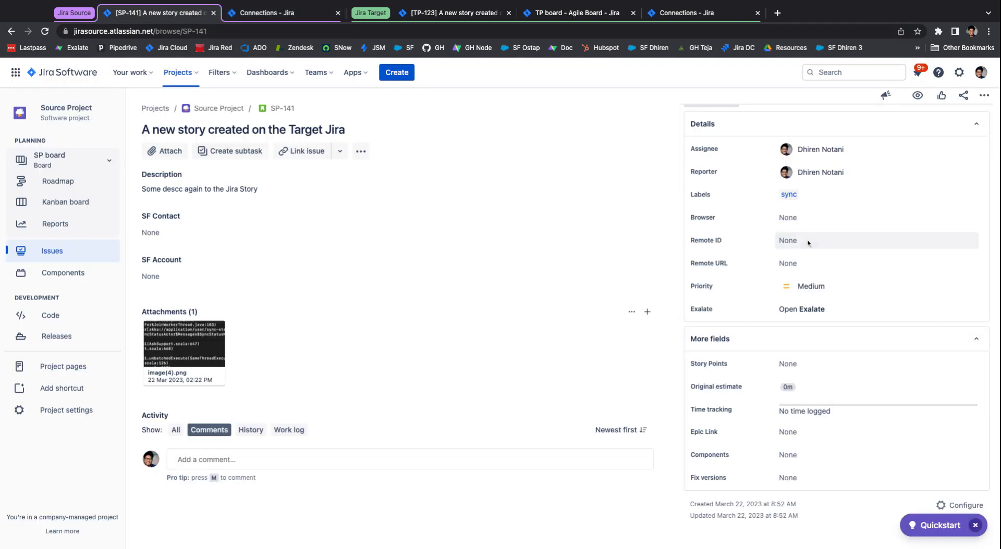
{"action": "left_click", "coordinate": [727, 132]}
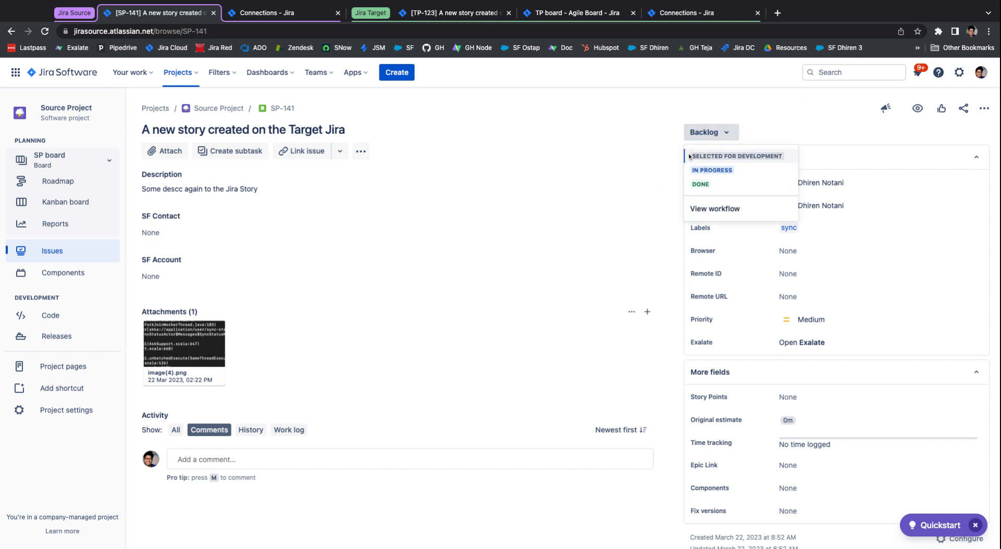
{"action": "left_click", "coordinate": [282, 14]}
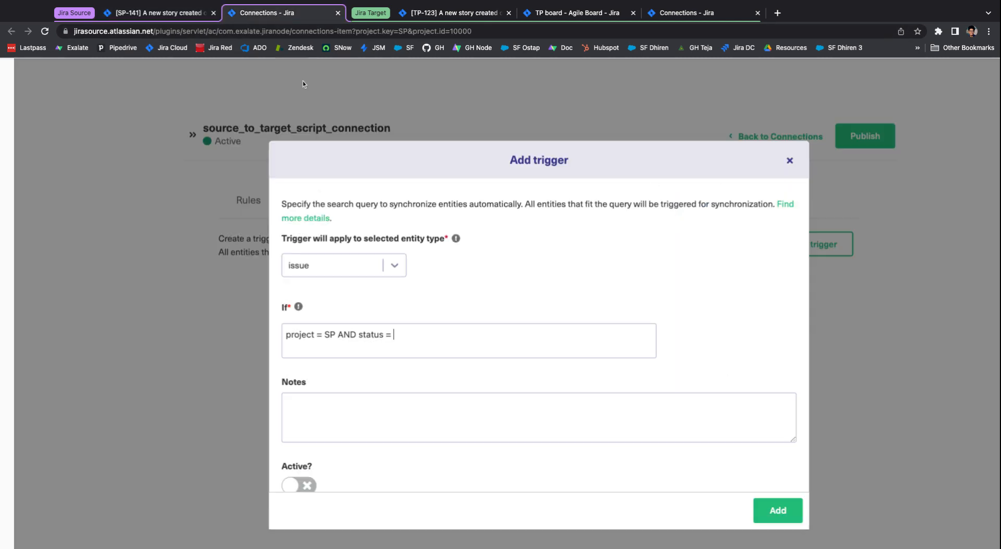
{"action": "type", "text": "IN"}
{"action": "key", "text": "BackSpace"}
{"action": "key", "text": "BackSpace"}
{"action": "type", "text": "In Progress'"}
{"action": "left_click", "coordinate": [394, 337]}
{"action": "type", "text": "'"}
- Add the trigger as active, and publish the source_to_target_script_connection
{"action": "scroll", "coordinate": [406, 431], "scroll_direction": "down", "scroll_amount": 1}
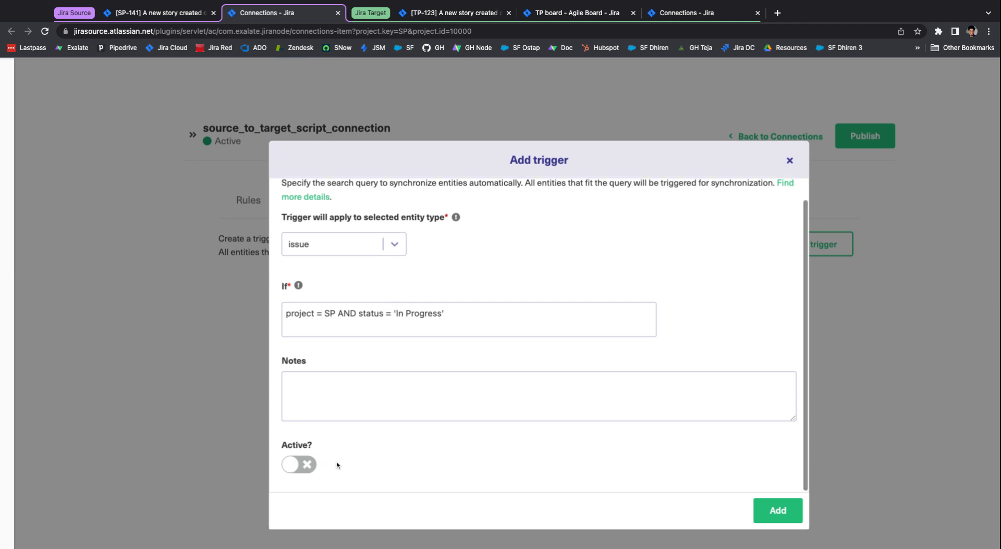
{"action": "left_click", "coordinate": [322, 463]}
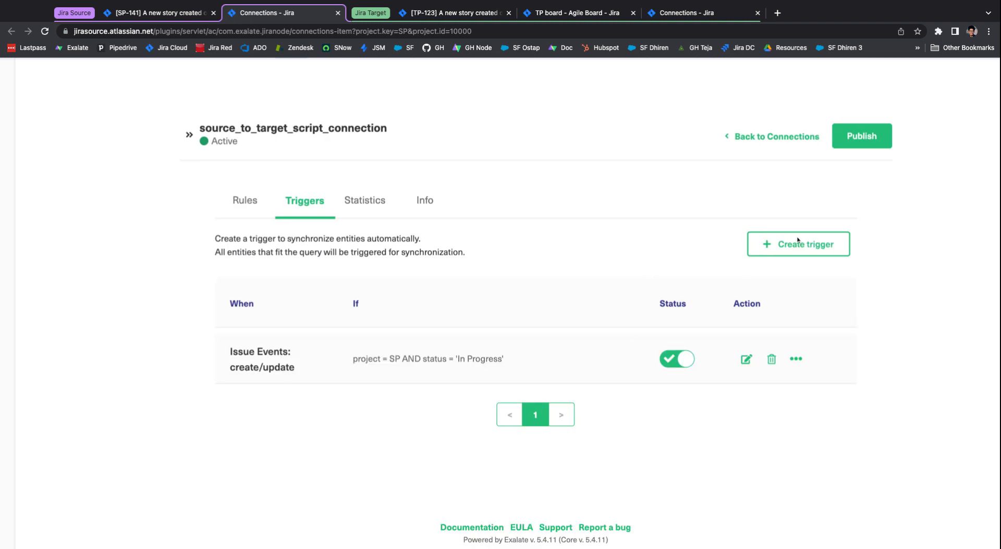
{"action": "left_click", "coordinate": [852, 145]}
- Start a new task in Source Project with the summary "This is again a new task that would be synchronized with the Script mode"
{"action": "left_click", "coordinate": [177, 14]}
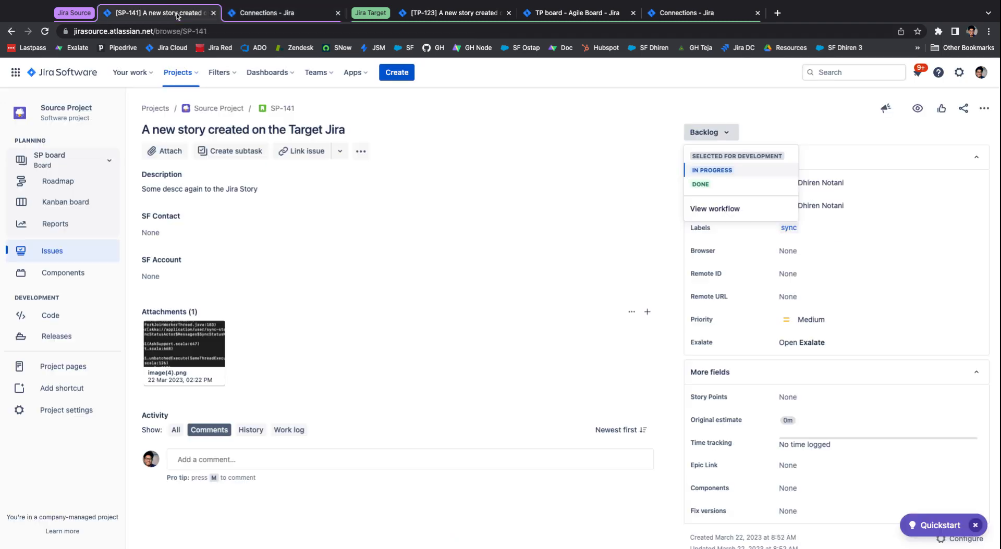
{"action": "left_click", "coordinate": [387, 75]}
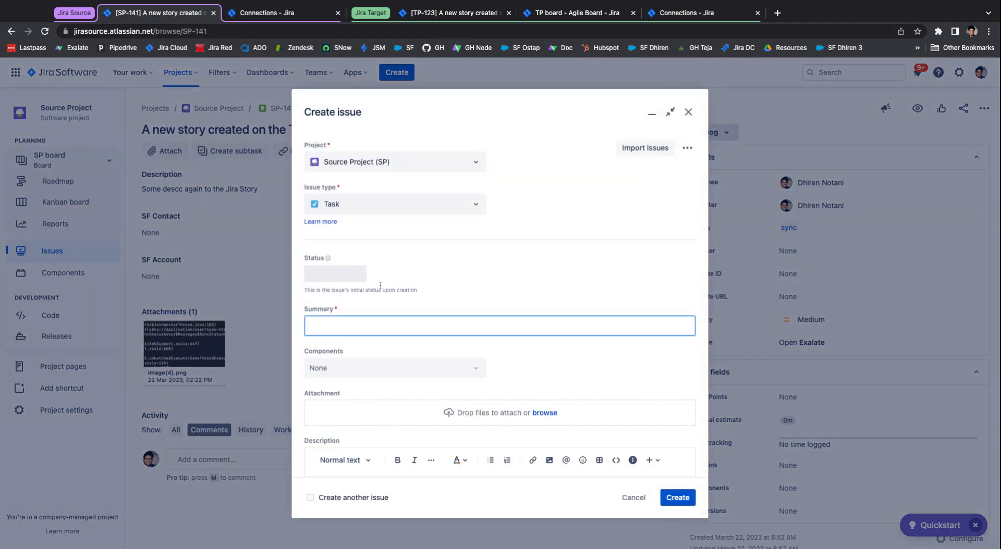
{"action": "type", "text": "This is"}
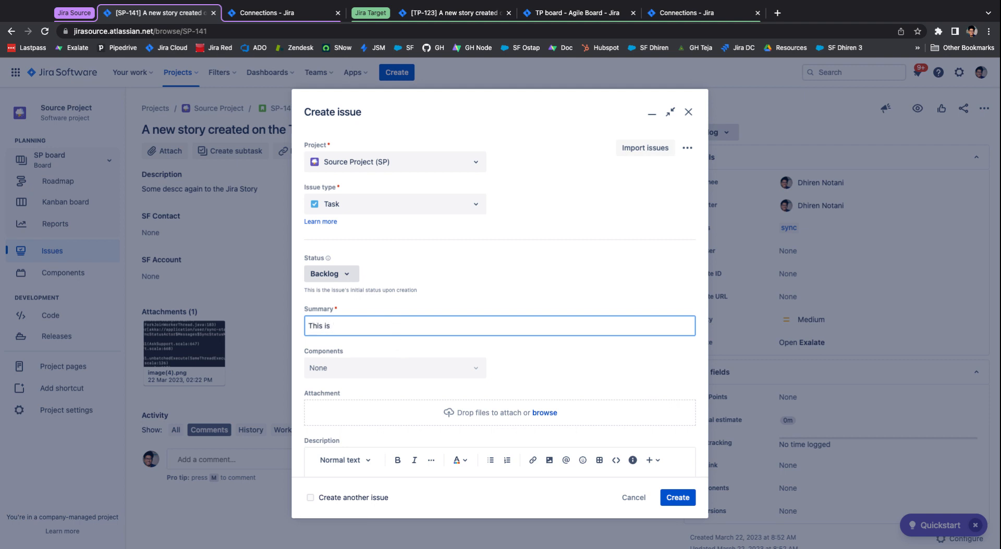
{"action": "type", "text": " again a new task that would be synchronized "}
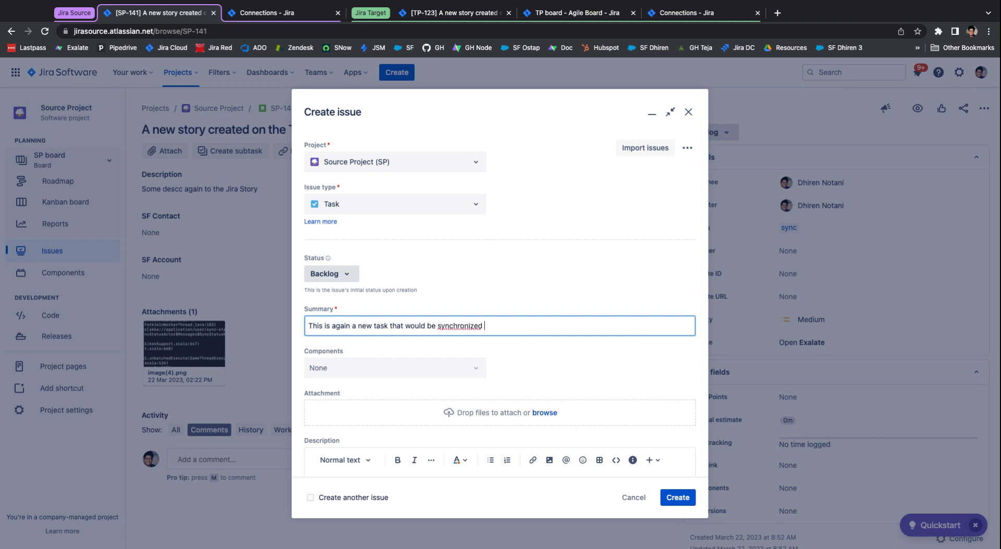
{"action": "type", "text": "with the Script mode"}
- Give the task the description "Some desc again to the task", create it and open the new issue
{"action": "scroll", "coordinate": [375, 309], "scroll_direction": "down", "scroll_amount": 3}
{"action": "left_click", "coordinate": [374, 324]}
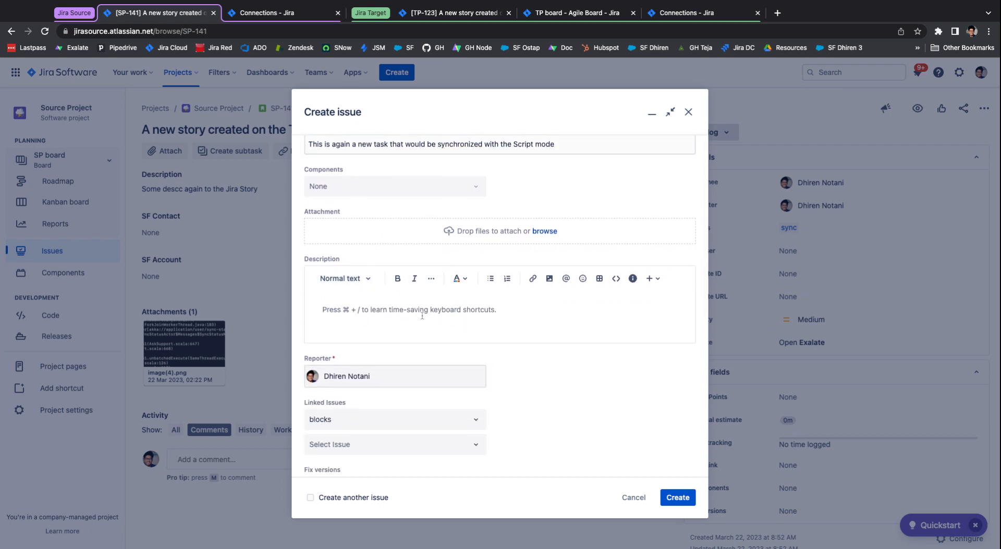
{"action": "type", "text": "Som"}
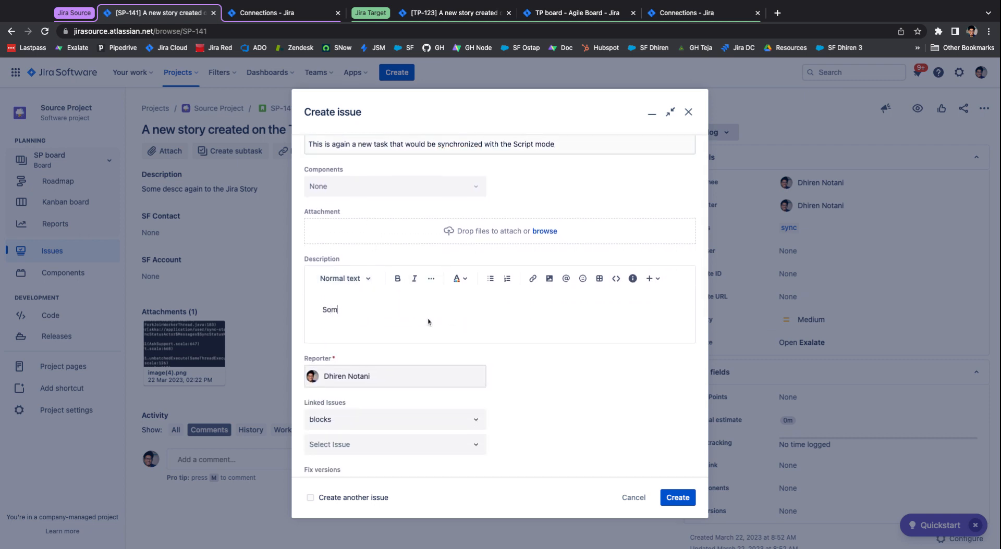
{"action": "type", "text": "e desc again to the task"}
{"action": "scroll", "coordinate": [655, 446], "scroll_direction": "down", "scroll_amount": 5}
{"action": "left_click", "coordinate": [671, 499]}
{"action": "left_click", "coordinate": [88, 514]}
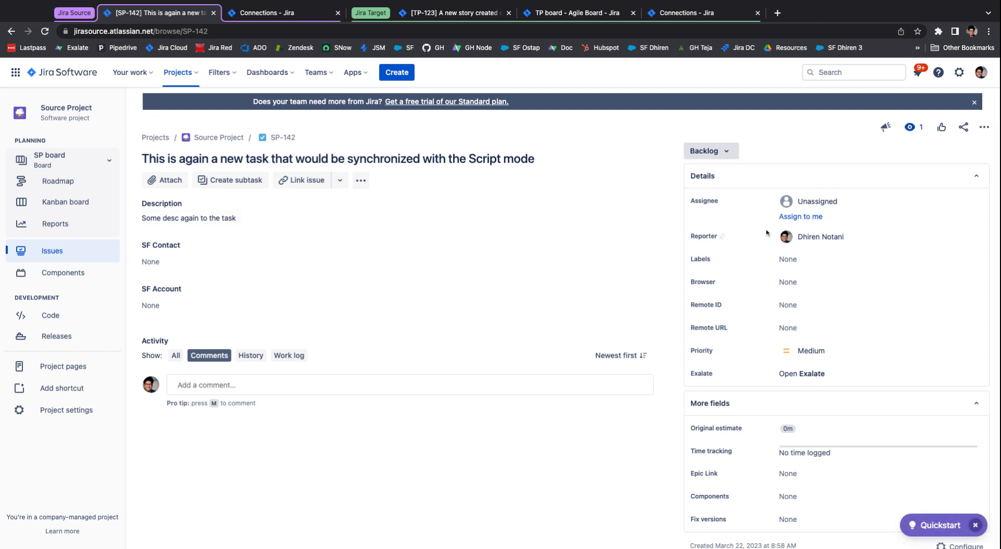
- Check the Exalate sync status of issue SP-142, and return to the issue details
{"action": "scroll", "coordinate": [750, 233], "scroll_direction": "down", "scroll_amount": 1}
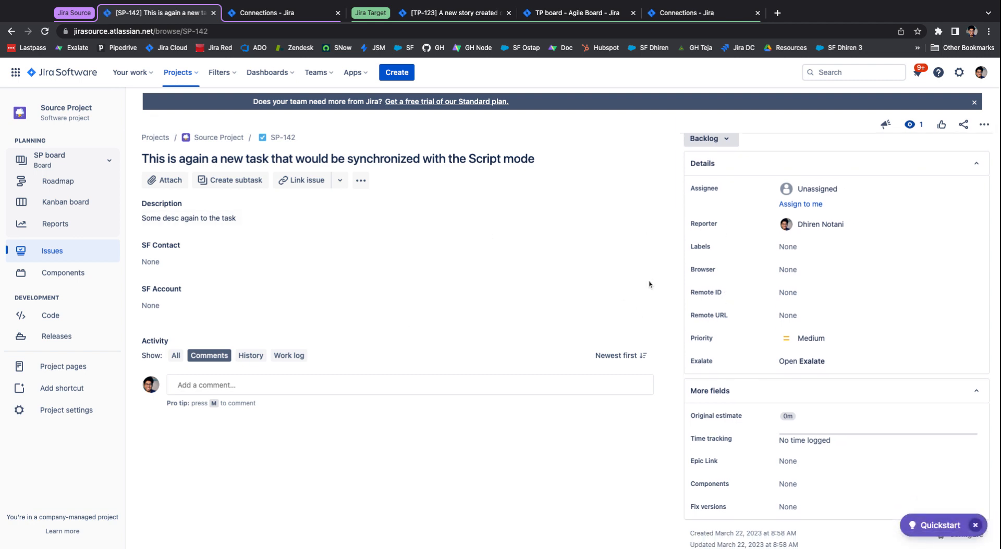
{"action": "scroll", "coordinate": [787, 364], "scroll_direction": "up", "scroll_amount": 1}
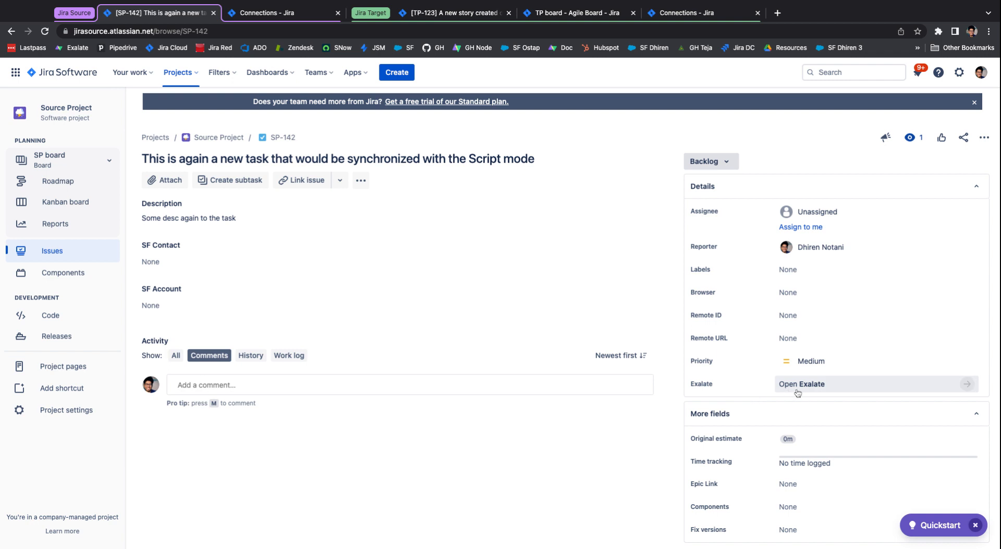
{"action": "left_click", "coordinate": [803, 389]}
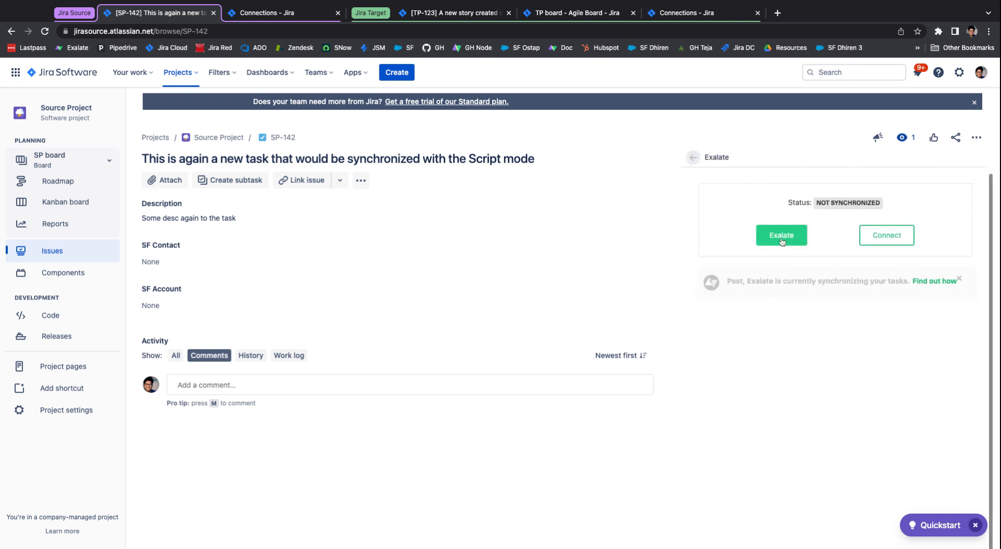
{"action": "left_click", "coordinate": [693, 158]}
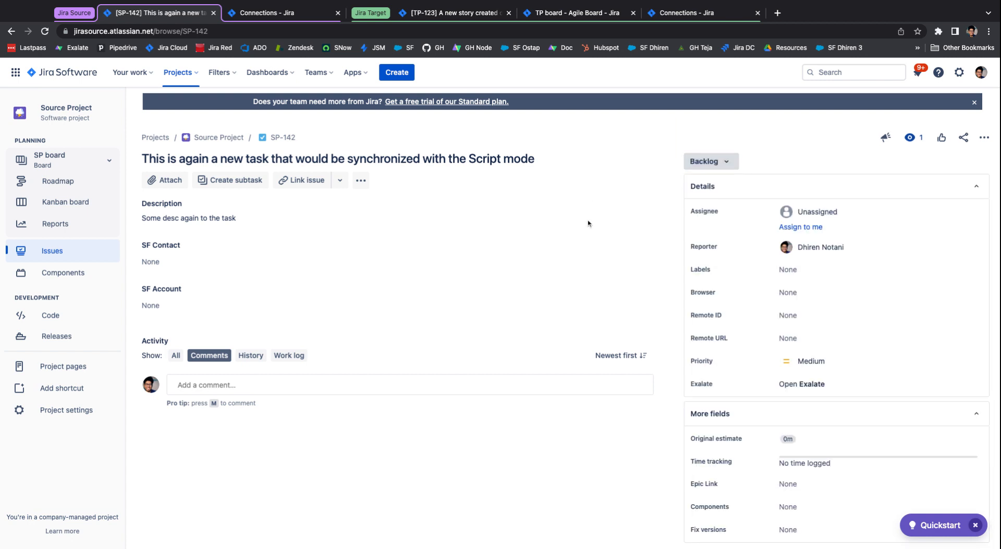
- Move issue SP-142 to In Progress and check its Exalate sync status
{"action": "left_click", "coordinate": [715, 165]}
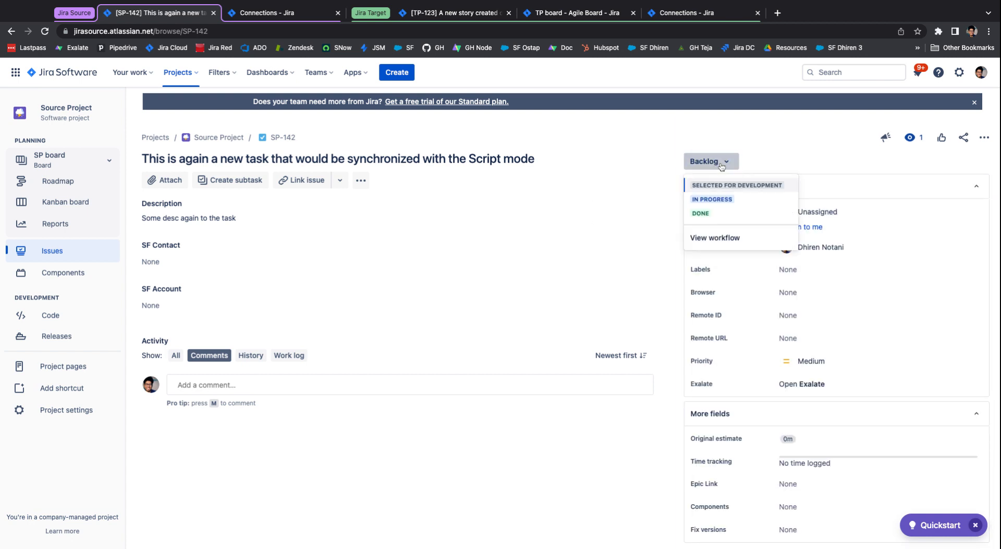
{"action": "left_click", "coordinate": [707, 203]}
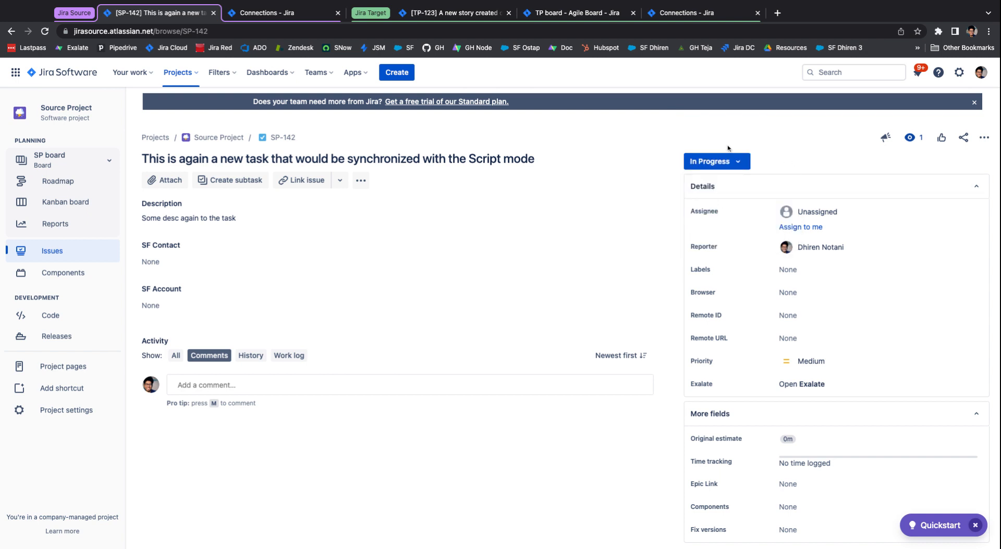
{"action": "left_click", "coordinate": [824, 391]}
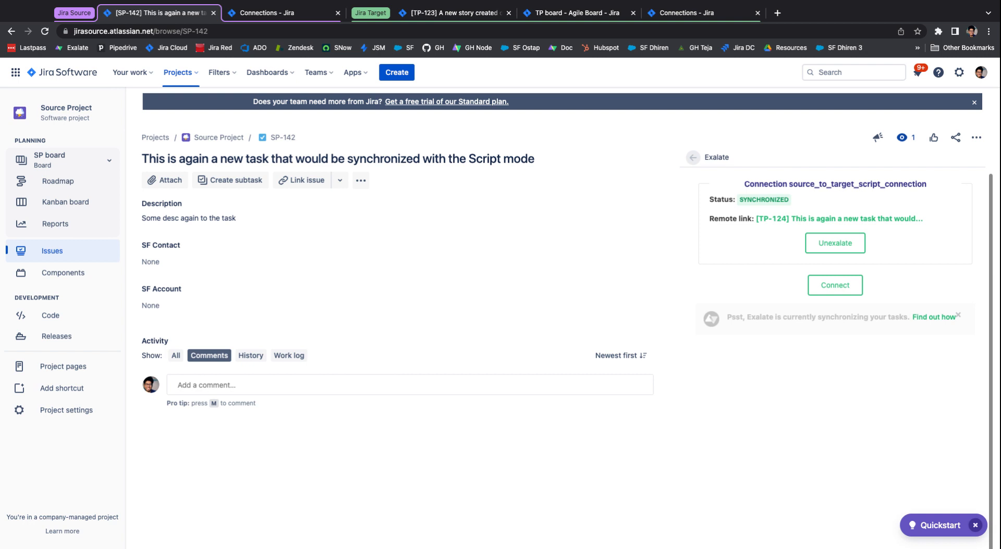
- Open the remote issue TP-124 in the target Jira instance and review its synced details
{"action": "left_click_drag", "start_coordinate": [777, 223], "coordinate": [484, 15]}
{"action": "left_click", "coordinate": [633, 13]}
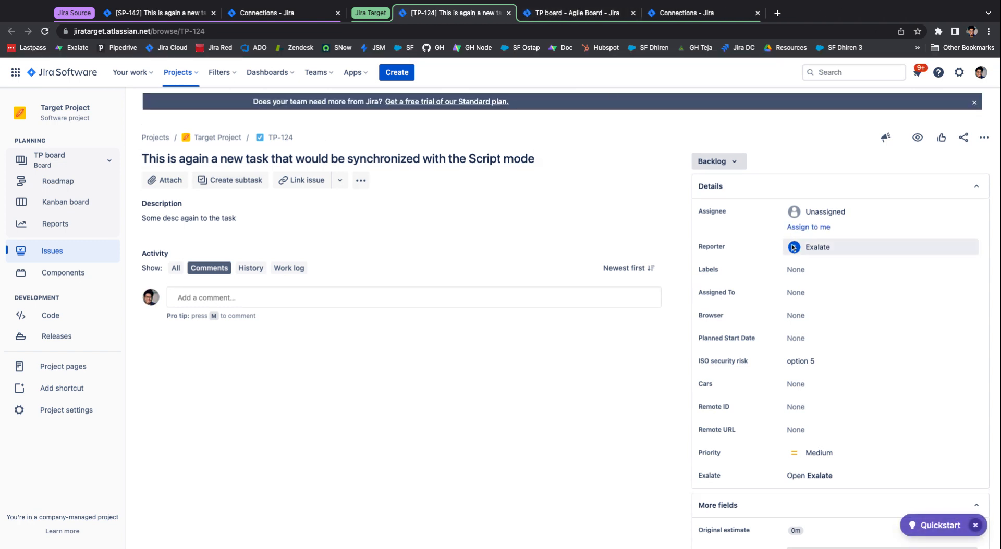
{"action": "scroll", "coordinate": [751, 235], "scroll_direction": "down", "scroll_amount": 1}
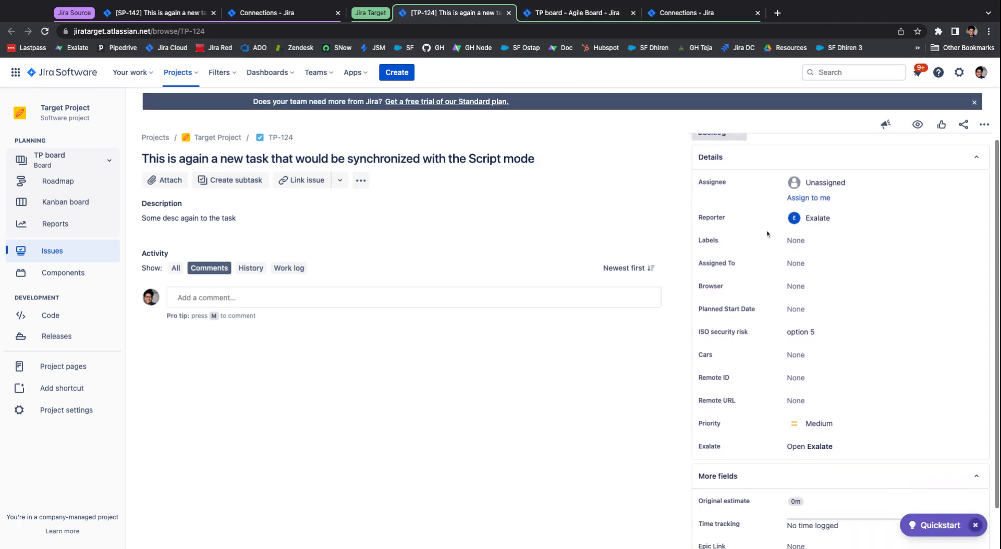
{"action": "left_click", "coordinate": [823, 447]}
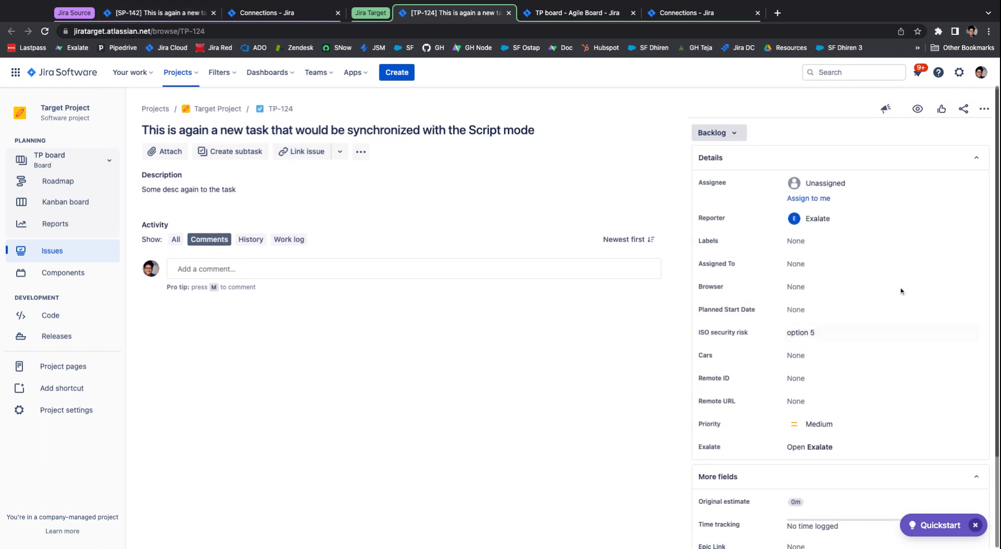
- Add the comment "Comment from the target" to issue TP-124
{"action": "left_click", "coordinate": [435, 297]}
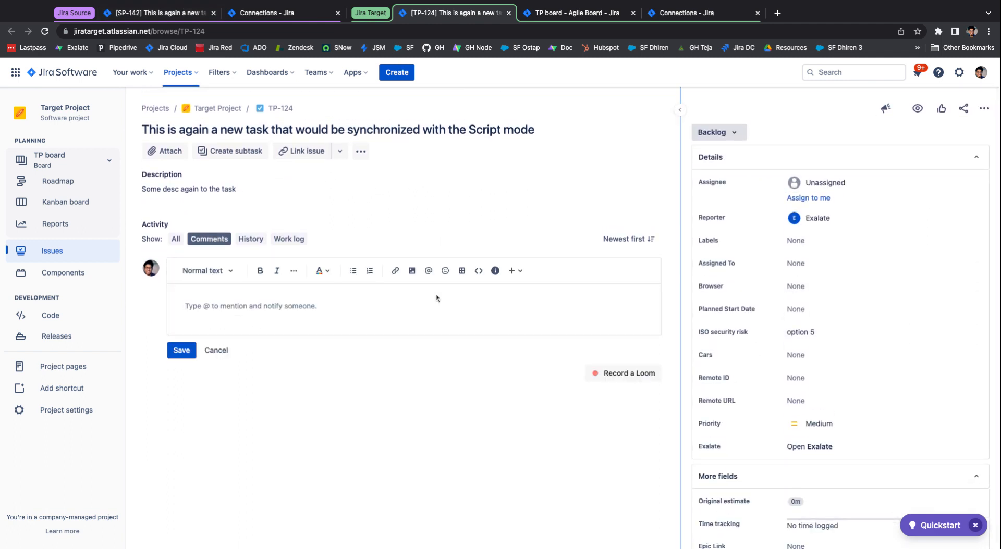
{"action": "type", "text": "C"}
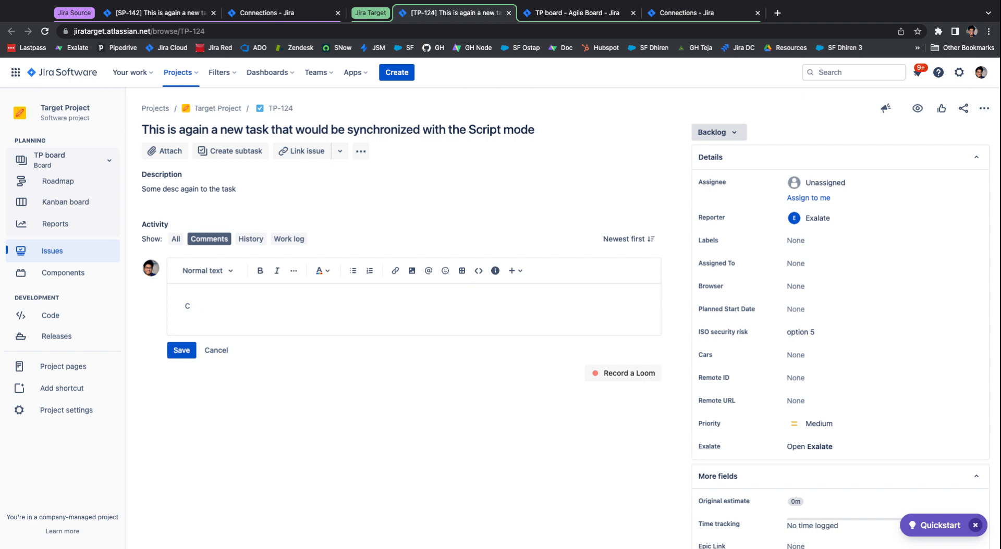
{"action": "type", "text": "mdomment from the target"}
{"action": "left_click", "coordinate": [182, 350]}
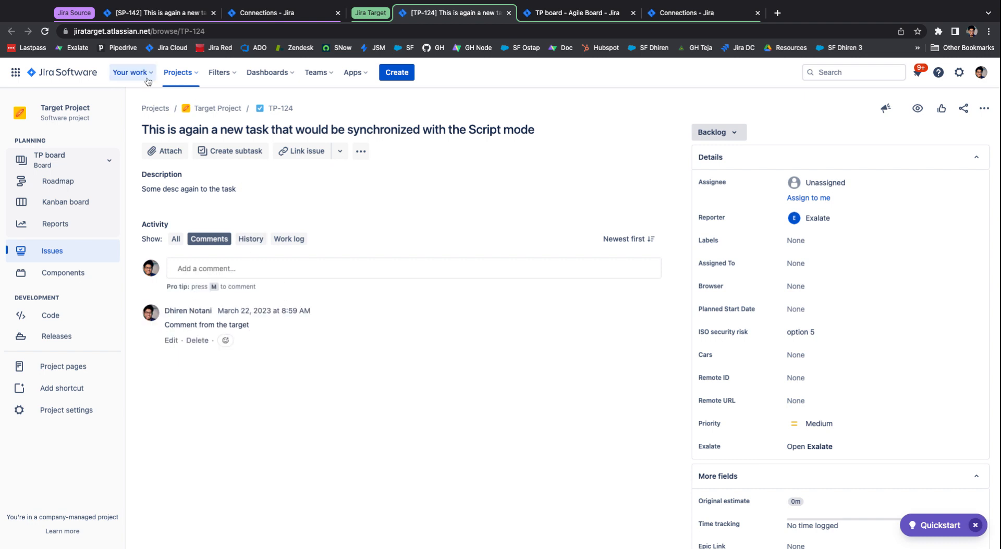
- Return to the details of SP-142 in the source instance and check for the comment from the target
{"action": "left_click", "coordinate": [177, 13]}
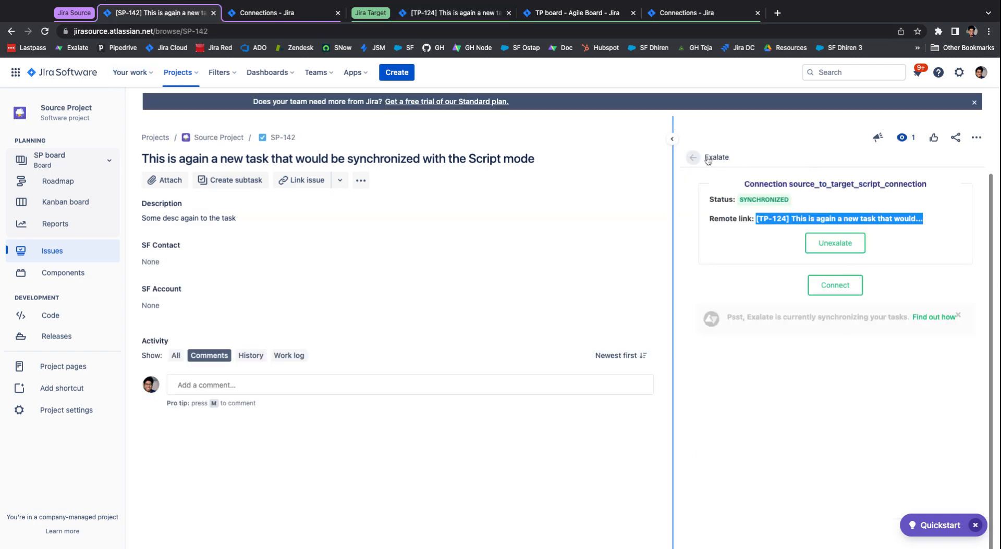
{"action": "left_click", "coordinate": [689, 158]}
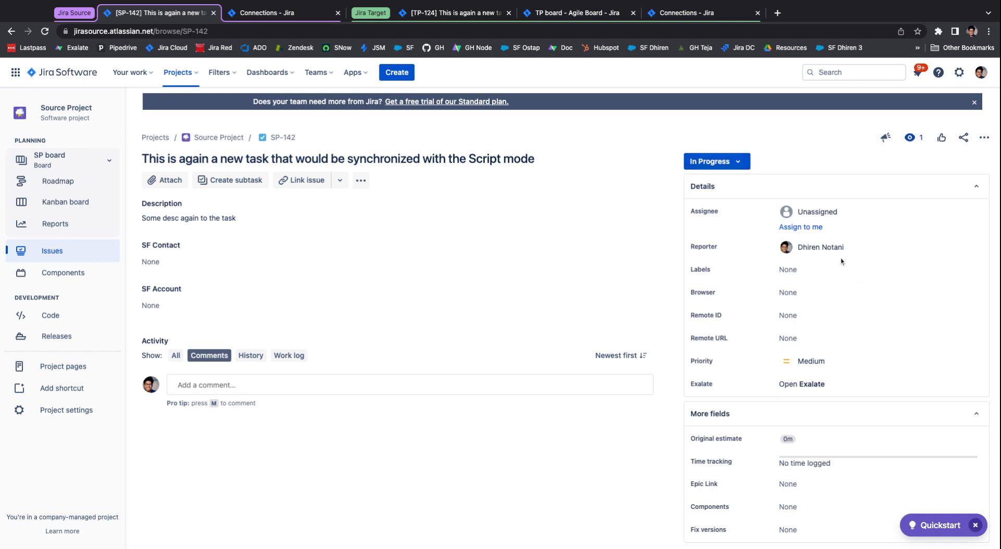
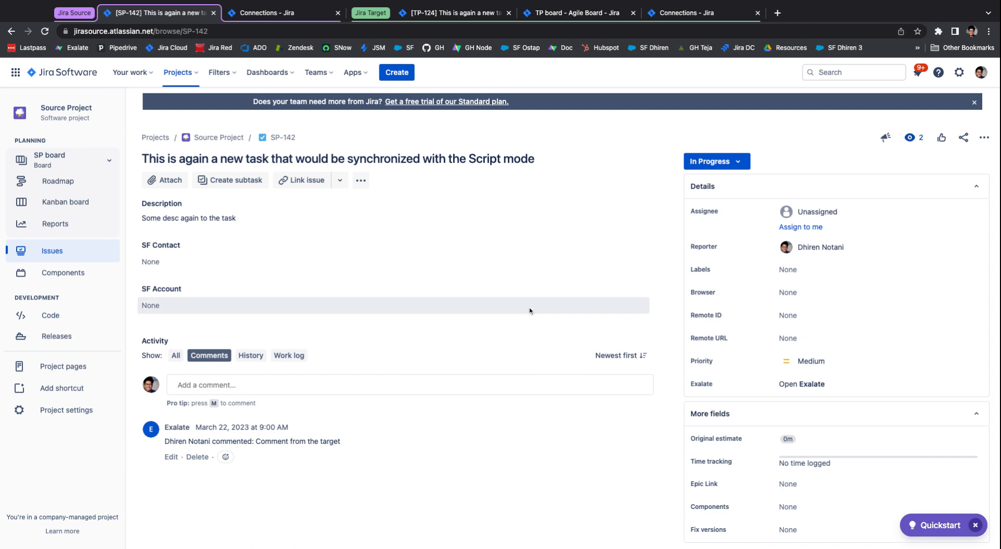
{"action": "scroll", "coordinate": [740, 464], "scroll_direction": "down", "scroll_amount": 1}
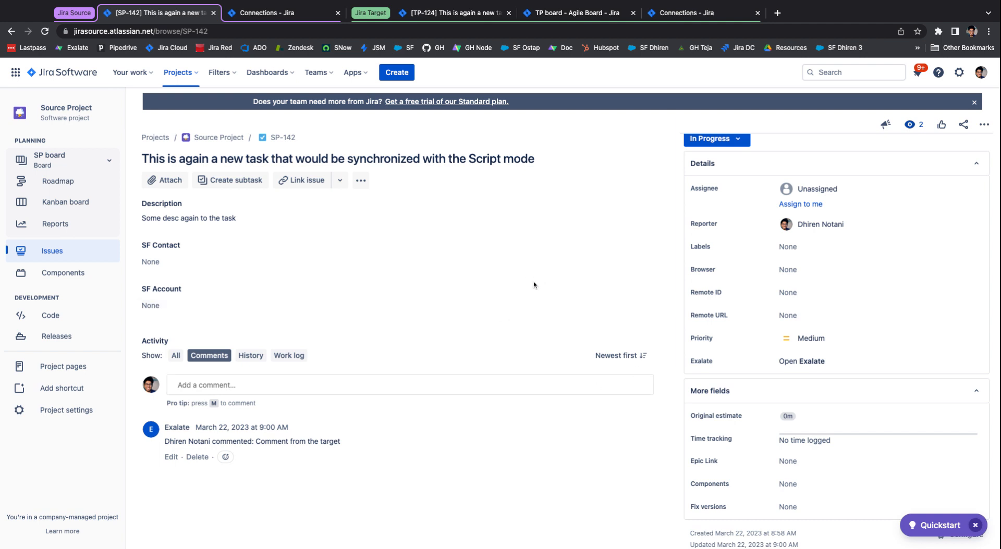
{"action": "scroll", "coordinate": [745, 278], "scroll_direction": "up", "scroll_amount": 1}
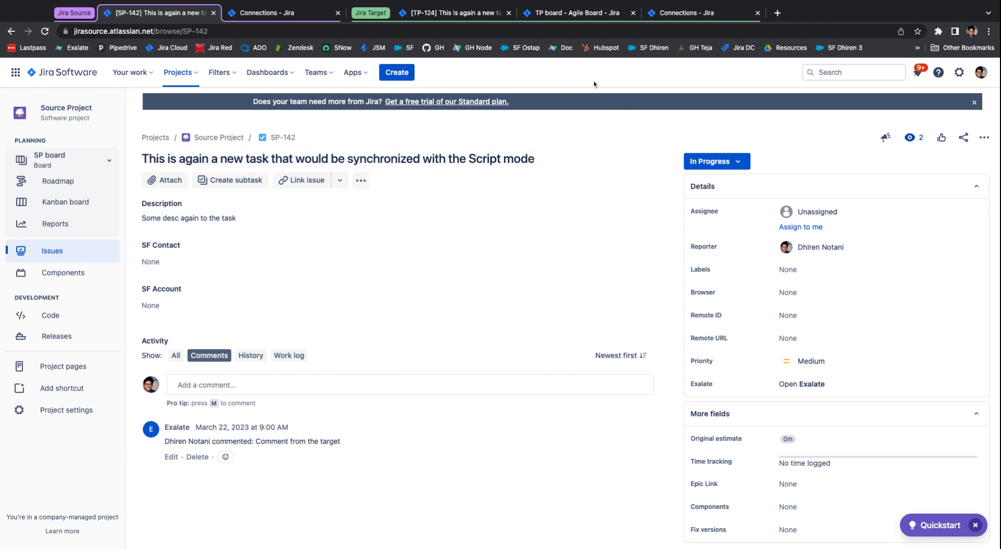
- Search the Exalate documentation in a new browser tab for "how to sync status" and open the article for Jira Cloud
{"action": "left_click", "coordinate": [778, 13]}
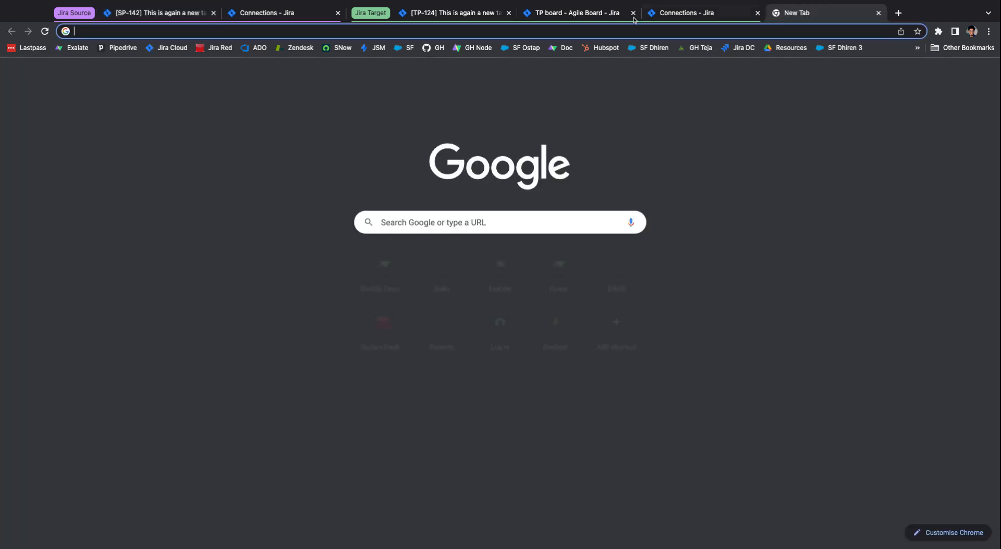
{"action": "left_click", "coordinate": [563, 48]}
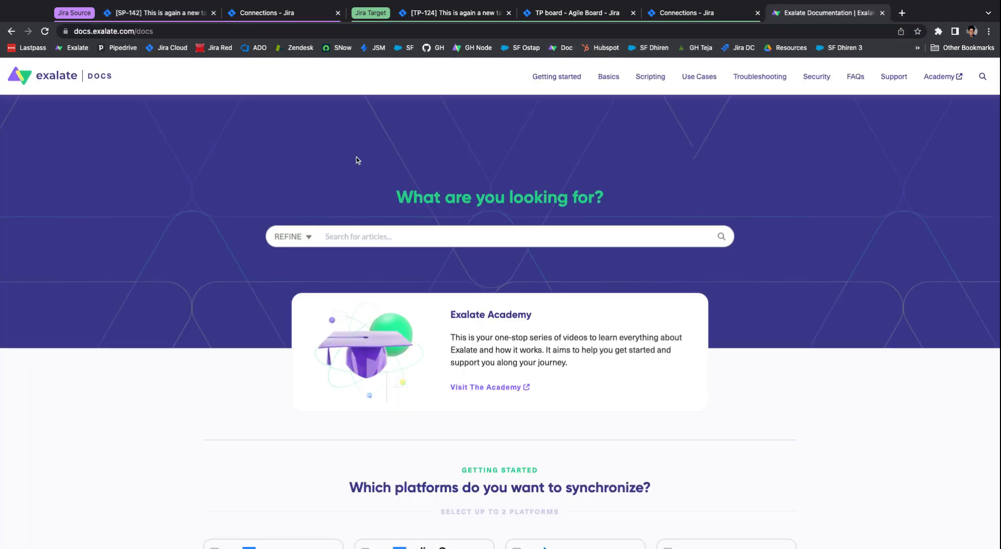
{"action": "left_click", "coordinate": [982, 77]}
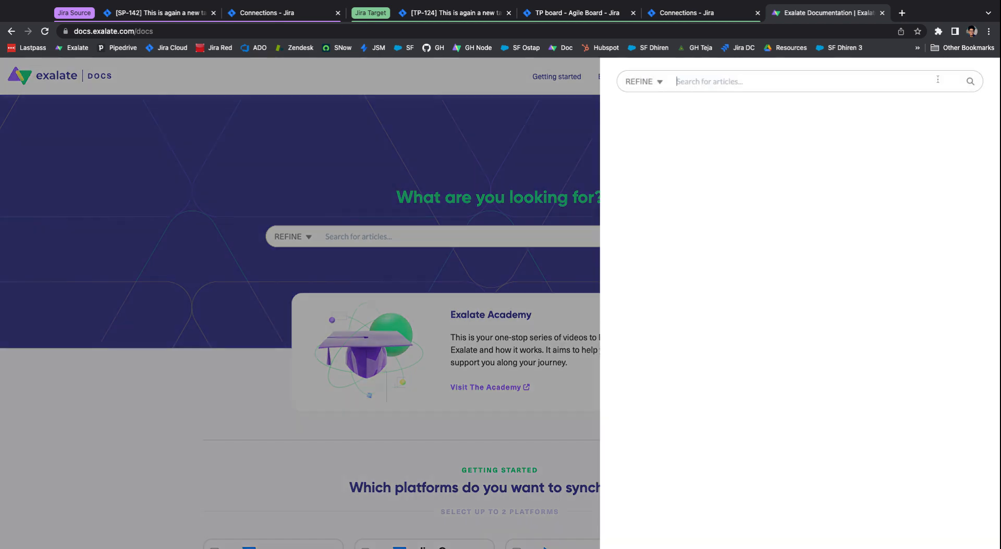
{"action": "type", "text": "how to syncs"}
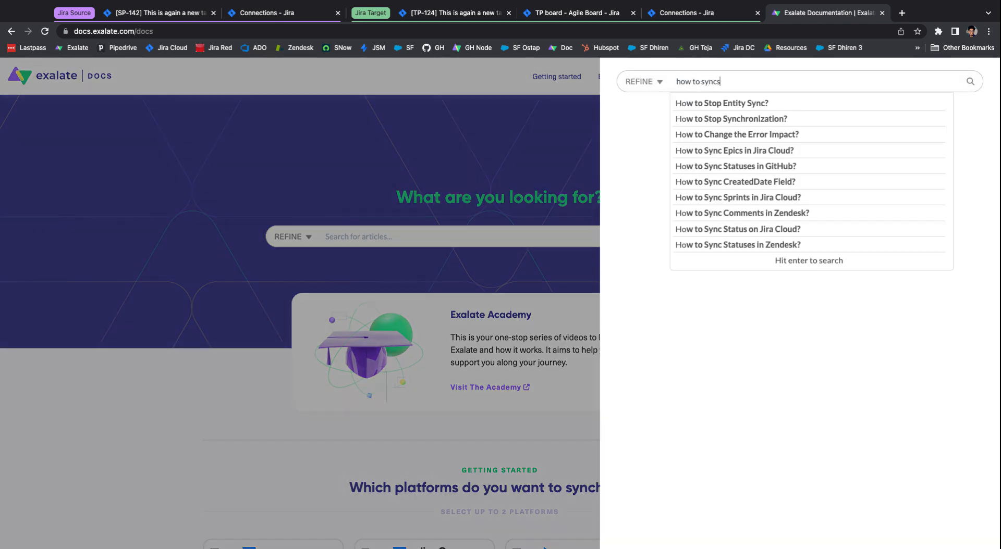
{"action": "key", "text": "BackSpace"}
{"action": "type", "text": "stat"}
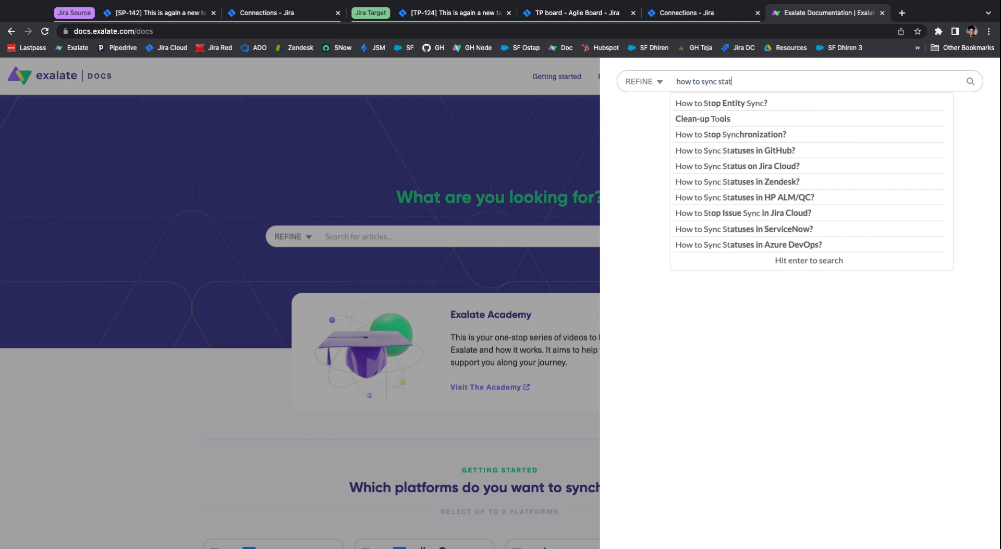
{"action": "type", "text": "us"}
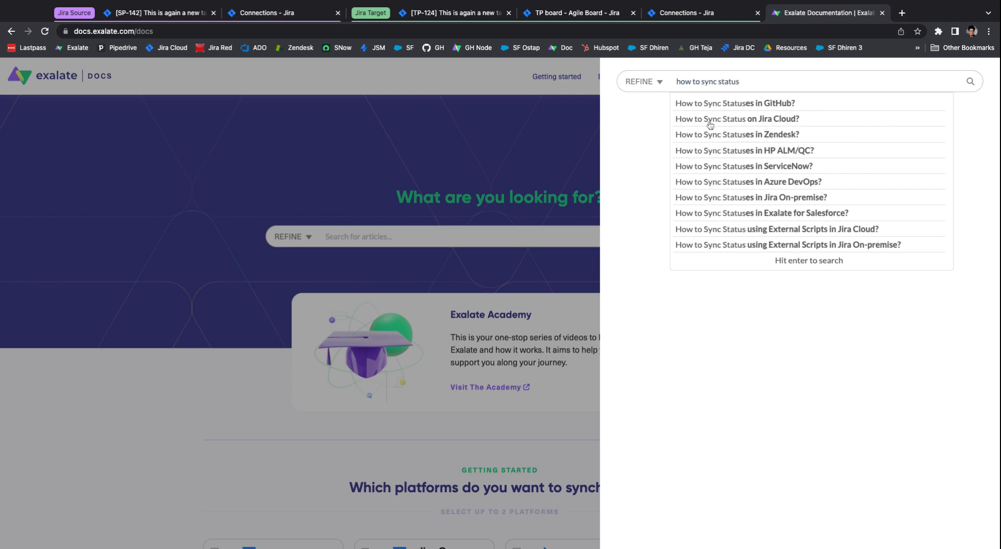
{"action": "left_click", "coordinate": [709, 121]}
- Examine the article's outgoing sync script for the source side and its incoming sync scripts for transitions and status mapping
{"action": "scroll", "coordinate": [473, 231], "scroll_direction": "down", "scroll_amount": 5}
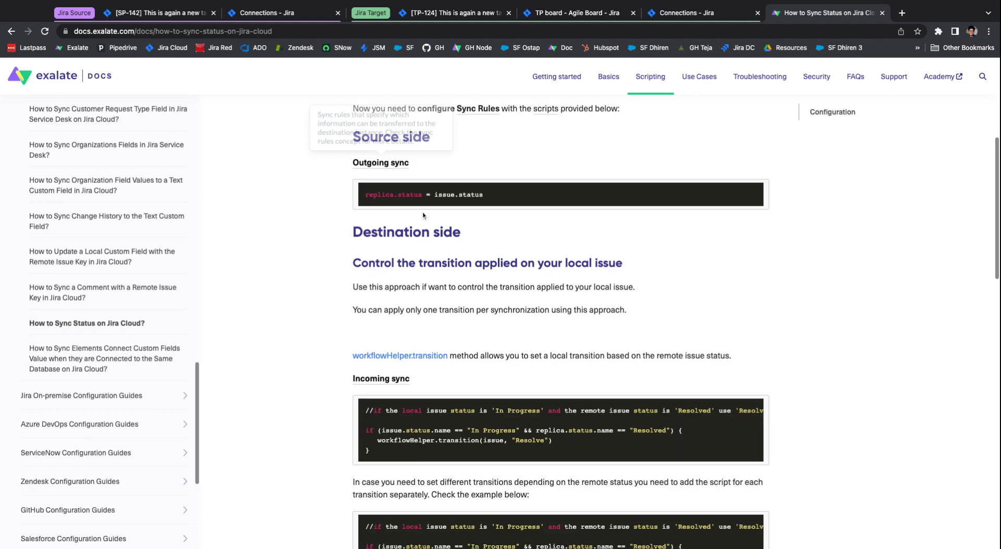
{"action": "scroll", "coordinate": [473, 231], "scroll_direction": "up", "scroll_amount": 3}
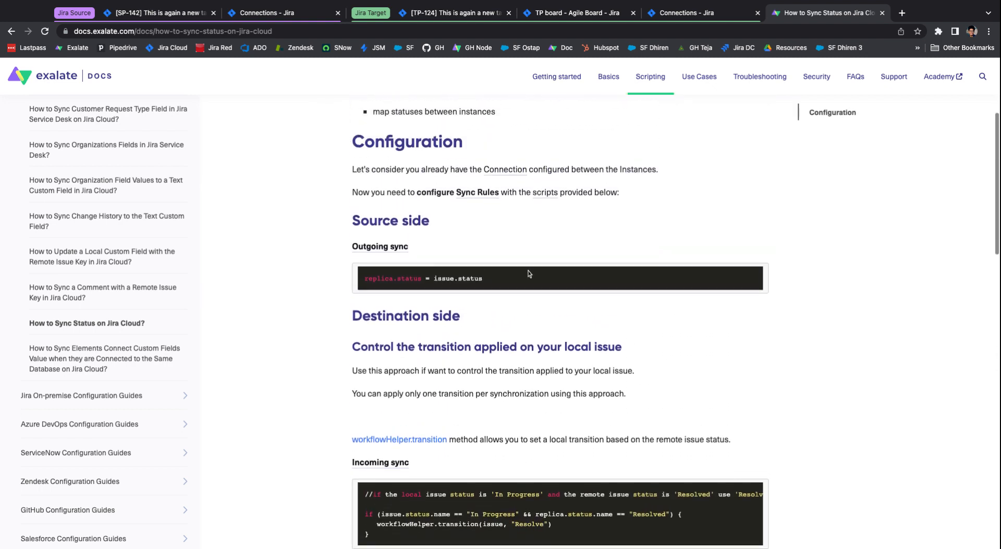
{"action": "left_click_drag", "start_coordinate": [350, 250], "coordinate": [474, 283]}
{"action": "scroll", "coordinate": [421, 275], "scroll_direction": "down", "scroll_amount": 8}
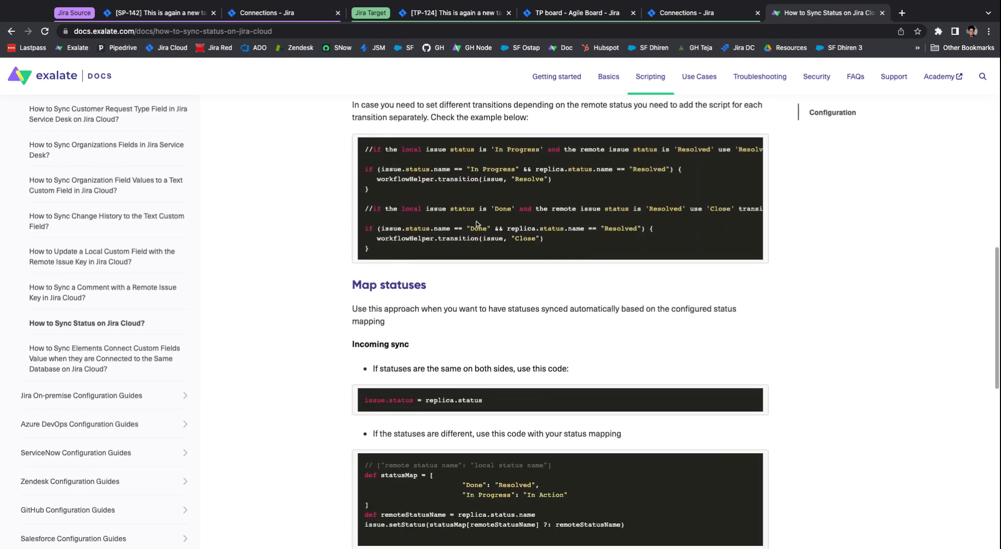
{"action": "scroll", "coordinate": [530, 234], "scroll_direction": "up", "scroll_amount": 2}
{"action": "scroll", "coordinate": [531, 243], "scroll_direction": "down", "scroll_amount": 8}
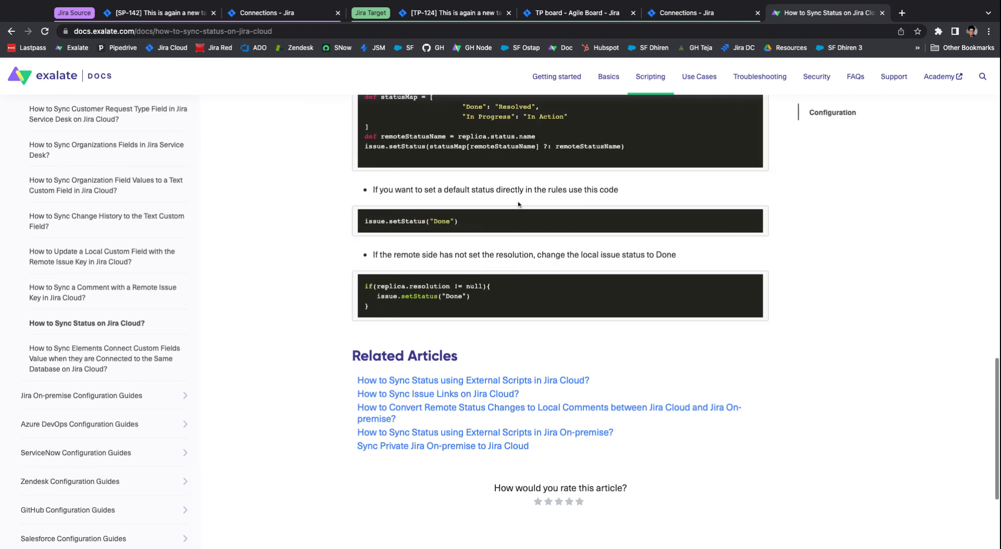
{"action": "scroll", "coordinate": [522, 234], "scroll_direction": "up", "scroll_amount": 1}
{"action": "scroll", "coordinate": [520, 233], "scroll_direction": "down", "scroll_amount": 1}
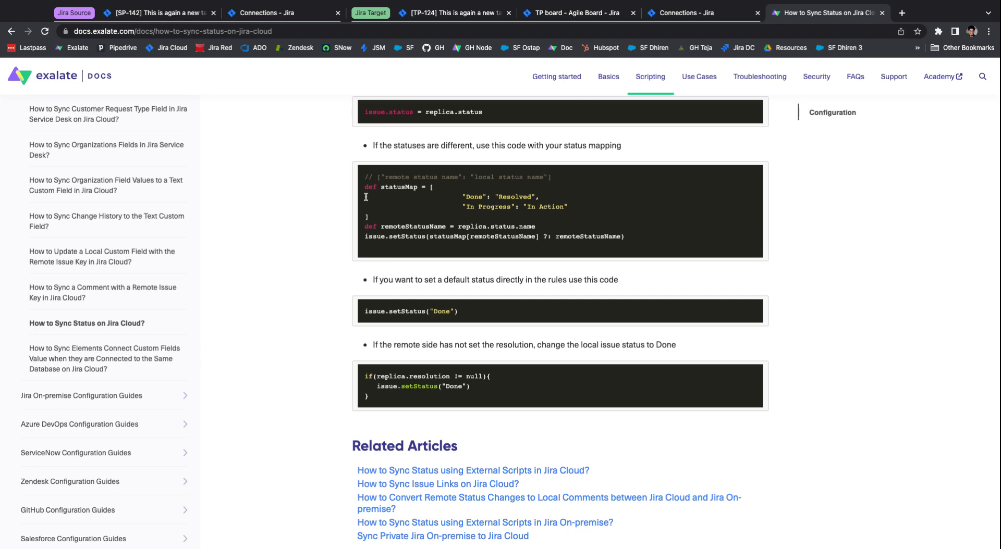
- Copy the statusMap script for differing statuses into the target connection's Incoming sync, below the issue.labels line
{"action": "left_click_drag", "start_coordinate": [625, 237], "coordinate": [364, 189]}
{"action": "key", "text": "ctrl+c"}
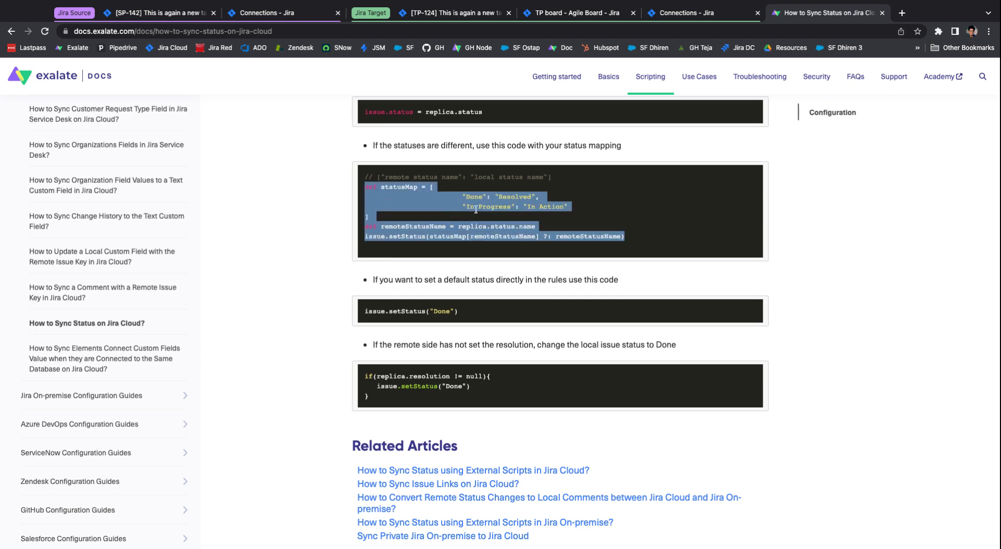
{"action": "left_click", "coordinate": [688, 13]}
{"action": "scroll", "coordinate": [413, 270], "scroll_direction": "down", "scroll_amount": 6}
{"action": "left_click", "coordinate": [393, 357]}
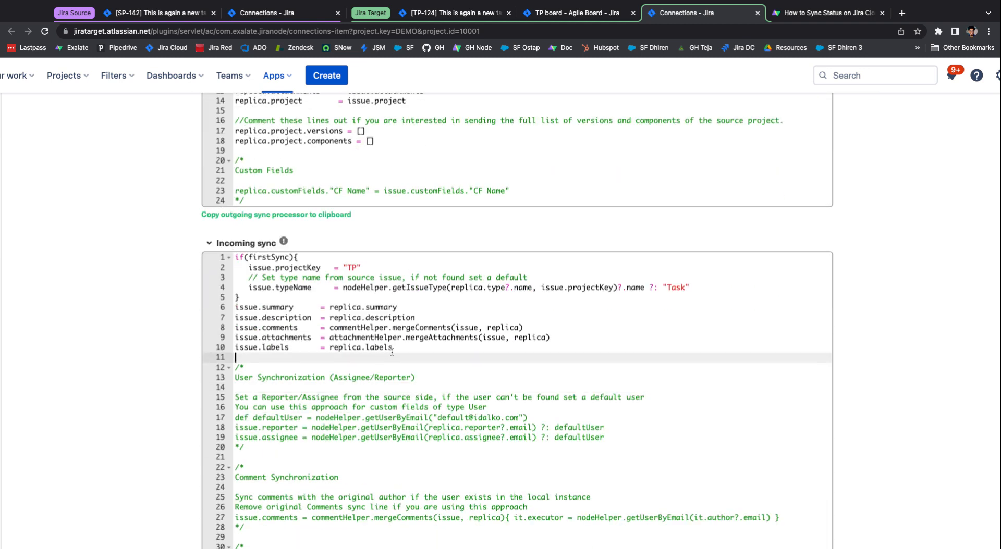
{"action": "key", "text": "Return"}
{"action": "key", "text": "Return"}
{"action": "key", "text": "ctrl+v"}
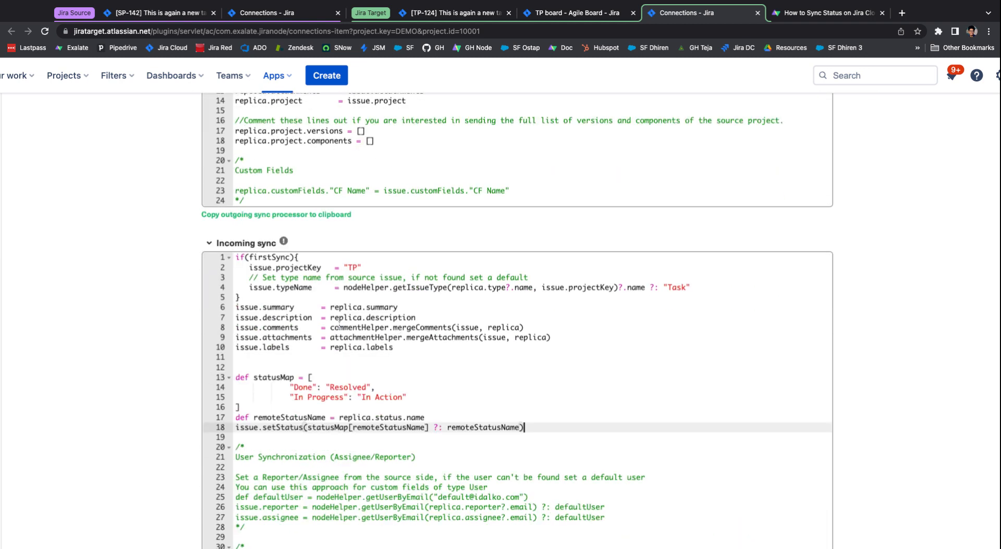
- Review the sample entries in the pasted statusMap and look up the available statuses of SP-142
{"action": "scroll", "coordinate": [341, 324], "scroll_direction": "down", "scroll_amount": 1}
{"action": "scroll", "coordinate": [317, 357], "scroll_direction": "down", "scroll_amount": 2}
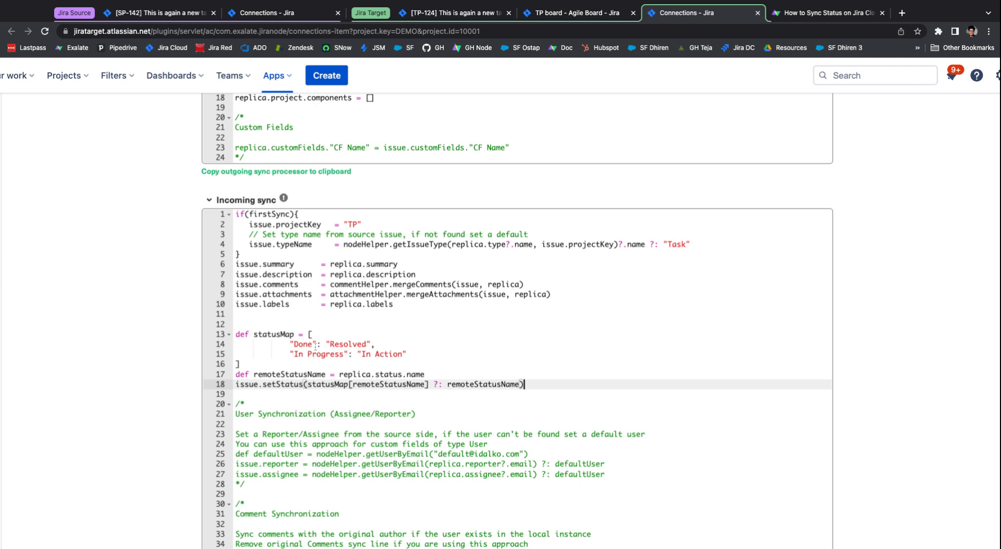
{"action": "left_click_drag", "start_coordinate": [313, 345], "coordinate": [299, 345]}
{"action": "left_click_drag", "start_coordinate": [365, 345], "coordinate": [323, 346]}
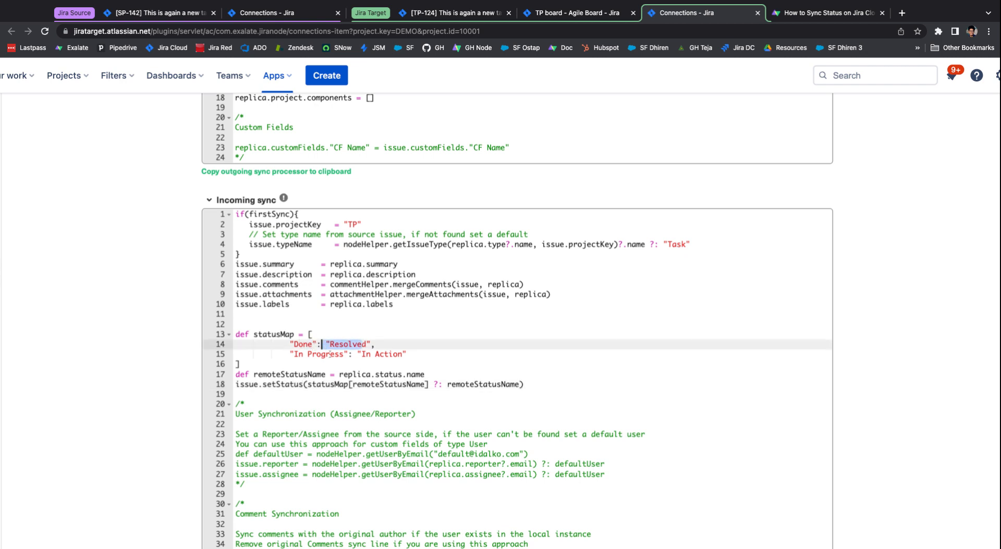
{"action": "left_click", "coordinate": [331, 354]}
{"action": "left_click", "coordinate": [151, 13]}
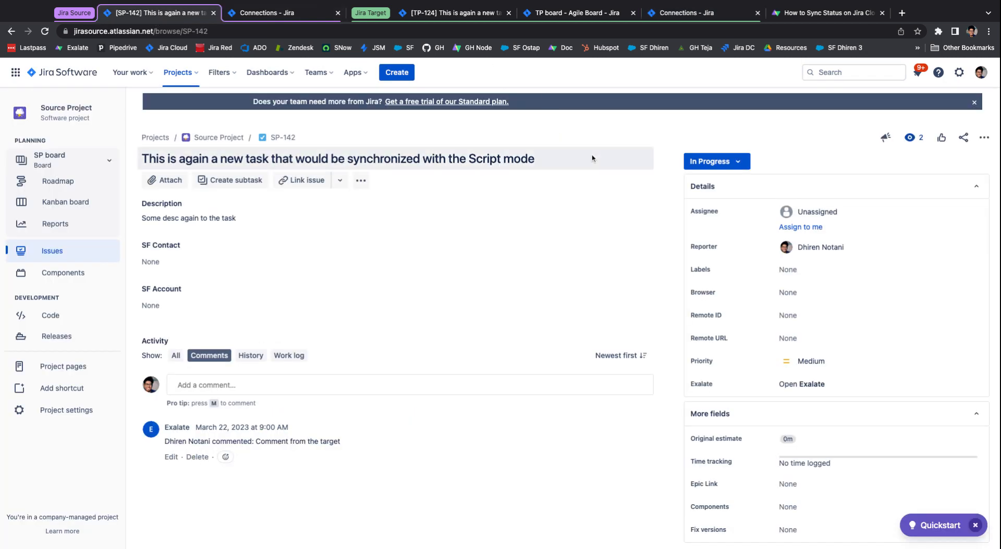
{"action": "left_click", "coordinate": [713, 162]}
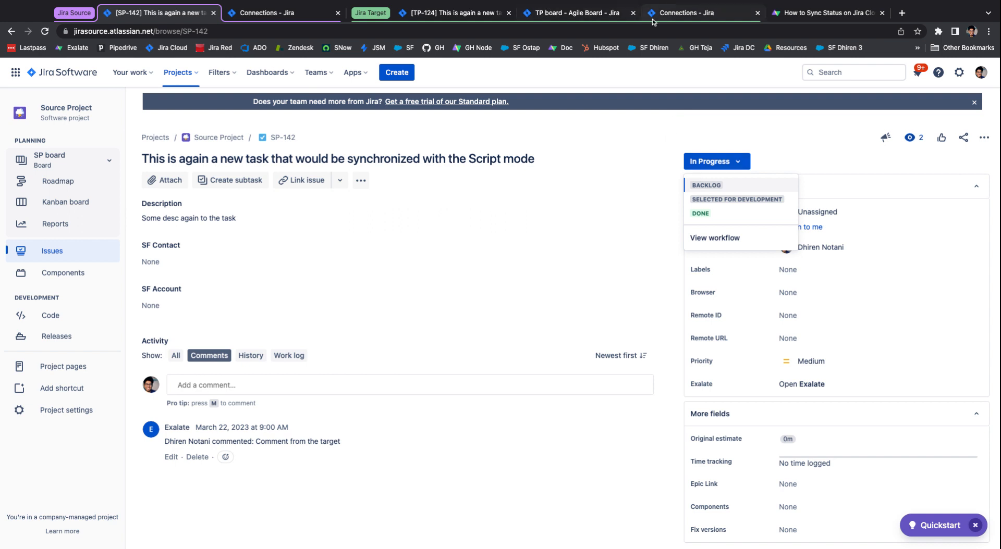
- Change the first statusMap entry in the target's Incoming sync to map "Backlog" to "Backlog"
{"action": "left_click", "coordinate": [678, 13]}
{"action": "mouse_move", "coordinate": [298, 345]}
{"action": "left_mouse_down"}
{"action": "mouse_move", "coordinate": [311, 345]}
{"action": "mouse_move", "coordinate": [295, 344]}
{"action": "left_mouse_up"}
{"action": "key", "text": "BackSpace"}
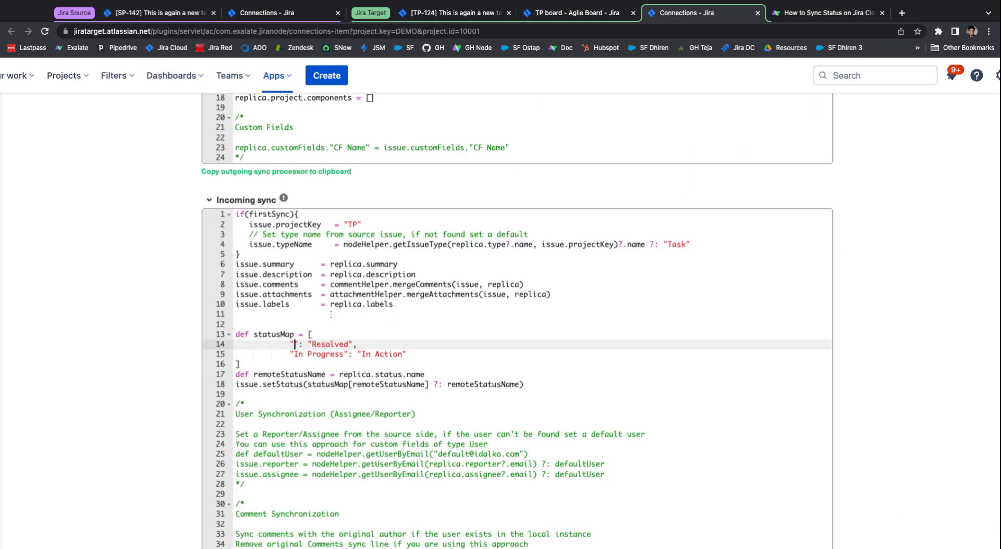
{"action": "type", "text": "Backlog"}
{"action": "left_click_drag", "start_coordinate": [379, 345], "coordinate": [344, 345]}
{"action": "key", "text": "BackSpace"}
{"action": "type", "text": "Backlog"}
- Compare the status options available for SP-142 on the source and TP-124 on the target, and consult the article's statusMap example
{"action": "left_click_drag", "start_coordinate": [291, 345], "coordinate": [381, 345]}
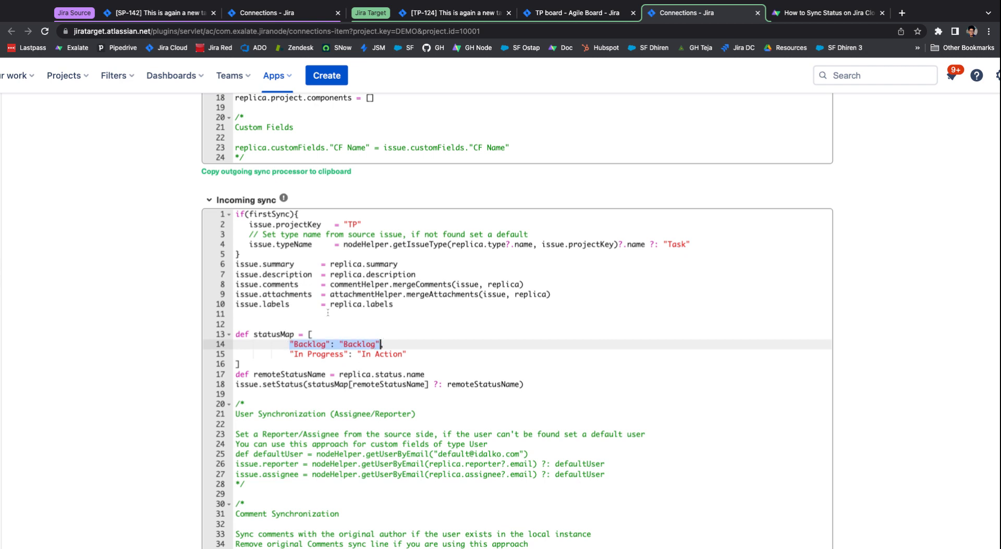
{"action": "left_click", "coordinate": [322, 355]}
{"action": "left_click", "coordinate": [200, 6]}
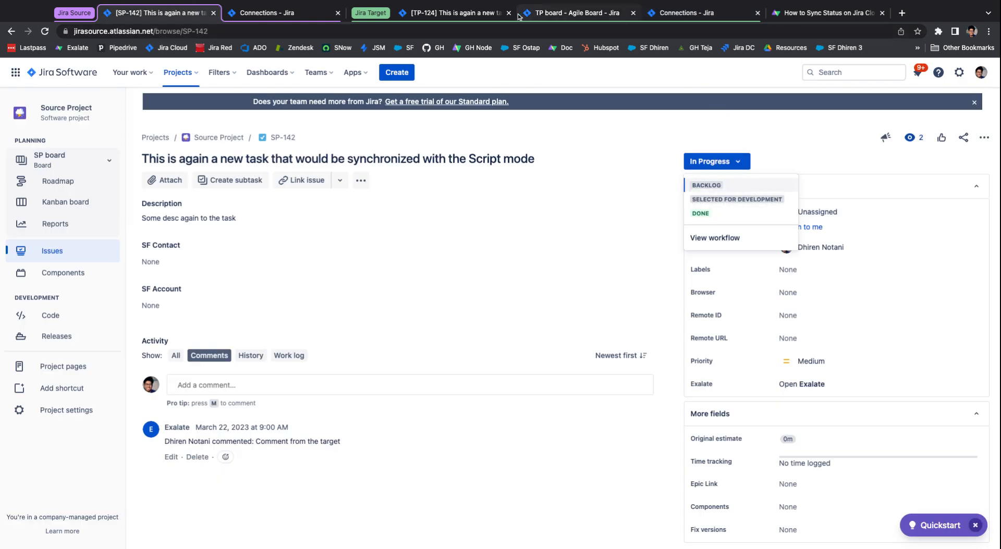
{"action": "left_click", "coordinate": [458, 13]}
{"action": "left_click", "coordinate": [733, 139]}
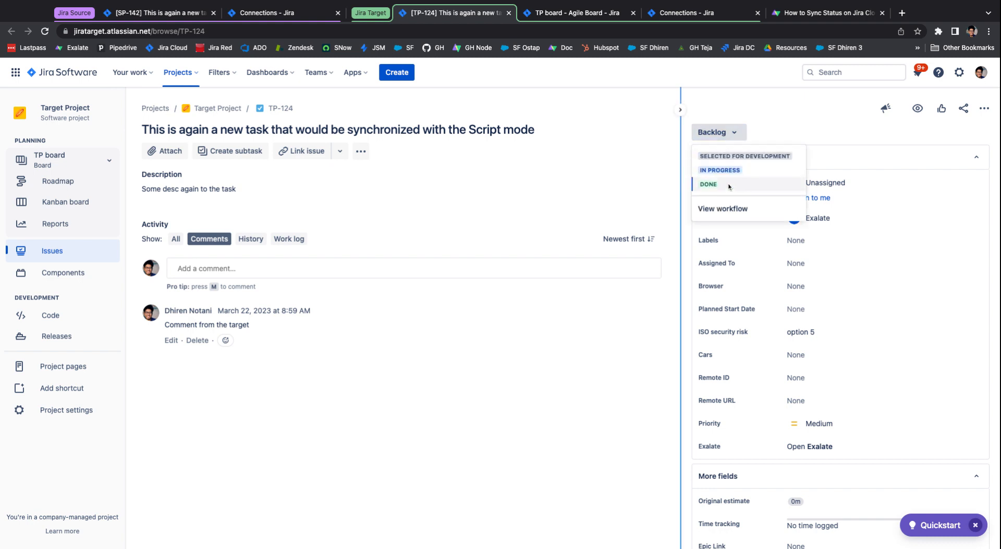
{"action": "left_click", "coordinate": [799, 19]}
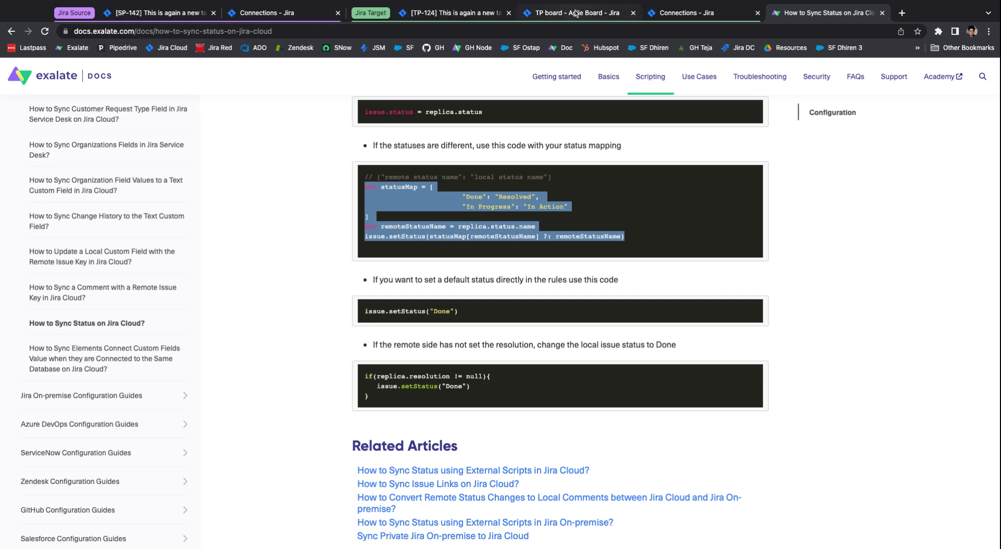
- Change the second statusMap entry in the target's Incoming sync to map "Selected for Development" to "Done"
{"action": "left_click", "coordinate": [678, 13]}
{"action": "left_click_drag", "start_coordinate": [344, 357], "coordinate": [293, 355]}
{"action": "key", "text": "BackSpace"}
{"action": "type", "text": "Selected for Developmen"}
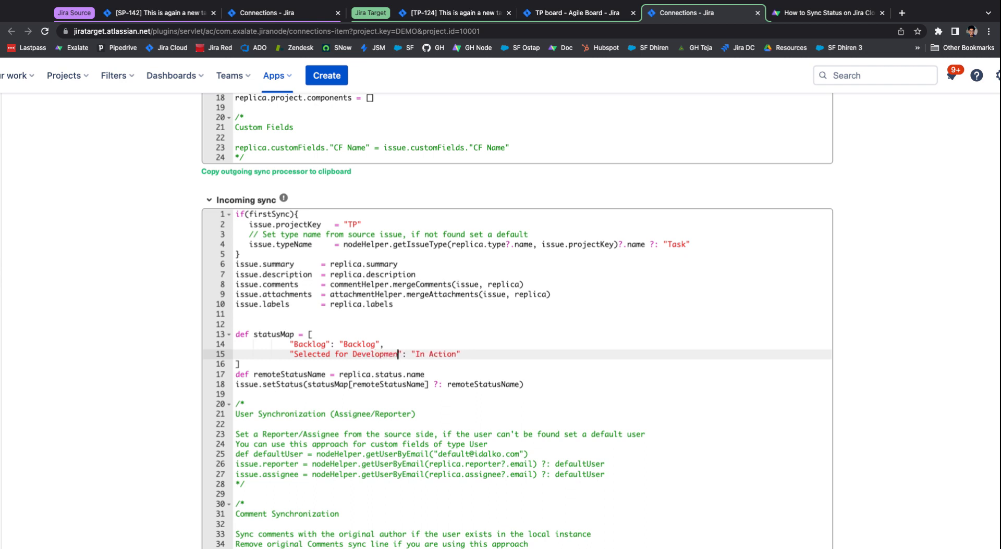
{"action": "type", "text": "t"}
{"action": "double_click", "coordinate": [463, 355]}
{"action": "key", "text": "shift+Left"}
{"action": "key", "text": "shift+Left"}
{"action": "key", "text": "shift+Left"}
{"action": "key", "text": "BackSpace"}
{"action": "type", "text": "Done"}
- Review the remote and local status names in both statusMap entries of the Incoming sync
{"action": "left_click_drag", "start_coordinate": [326, 345], "coordinate": [294, 345]}
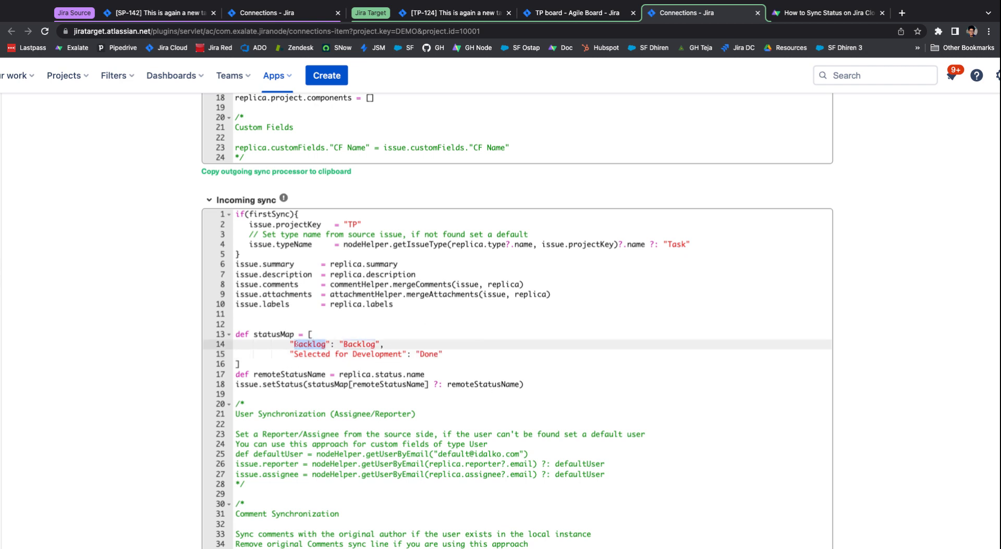
{"action": "left_click_drag", "start_coordinate": [341, 345], "coordinate": [375, 345]}
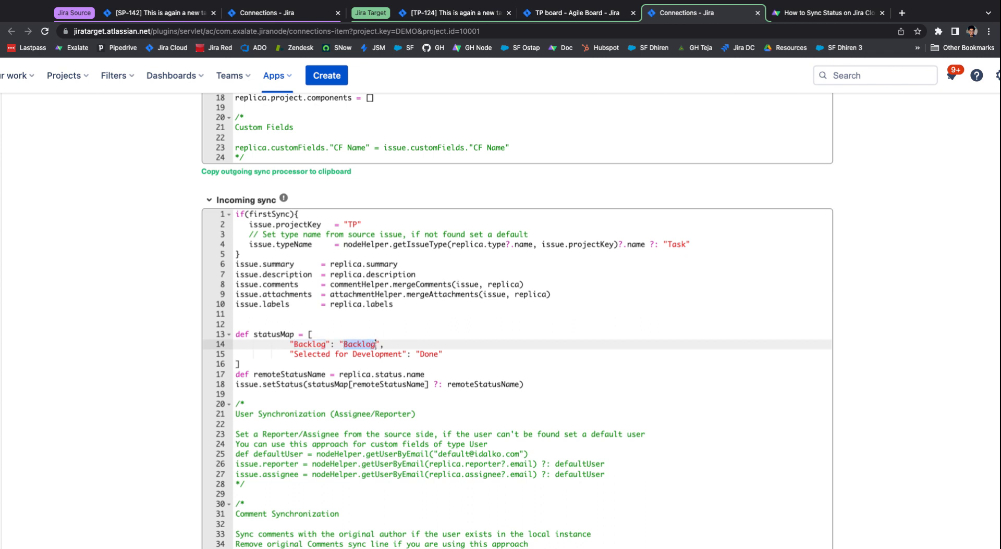
{"action": "left_click", "coordinate": [295, 355]}
{"action": "key", "text": "shift+Right"}
{"action": "key", "text": "shift+Right"}
{"action": "key", "text": "shift+Right"}
{"action": "key", "text": "shift+Right"}
{"action": "key", "text": "shift+Right"}
{"action": "key", "text": "shift+Right"}
{"action": "key", "text": "shift+Right"}
{"action": "key", "text": "shift+Right"}
{"action": "key", "text": "shift+Right"}
{"action": "key", "text": "shift+Right"}
{"action": "key", "text": "shift+Right"}
{"action": "key", "text": "shift+Right"}
{"action": "key", "text": "shift+Right"}
{"action": "key", "text": "shift+Right"}
{"action": "key", "text": "shift+Right"}
{"action": "key", "text": "shift+Right"}
{"action": "key", "text": "shift+Right"}
{"action": "key", "text": "shift+Right"}
{"action": "key", "text": "shift+Right"}
{"action": "key", "text": "shift+Right"}
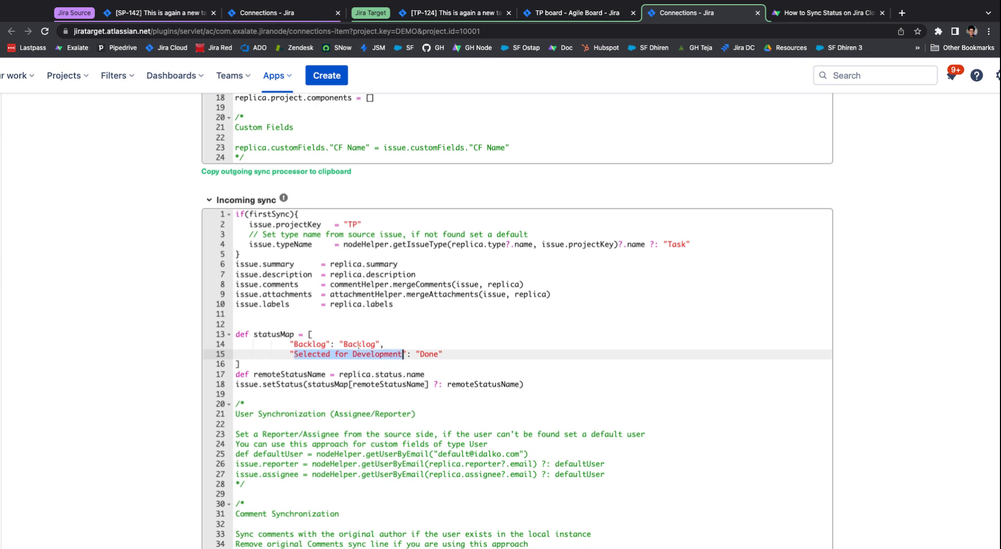
- Check SP-142's status options against the mapping and publish the target side's source_to_target_script_connection rules
{"action": "scroll", "coordinate": [358, 346], "scroll_direction": "up", "scroll_amount": 5}
{"action": "scroll", "coordinate": [230, 363], "scroll_direction": "down", "scroll_amount": 4}
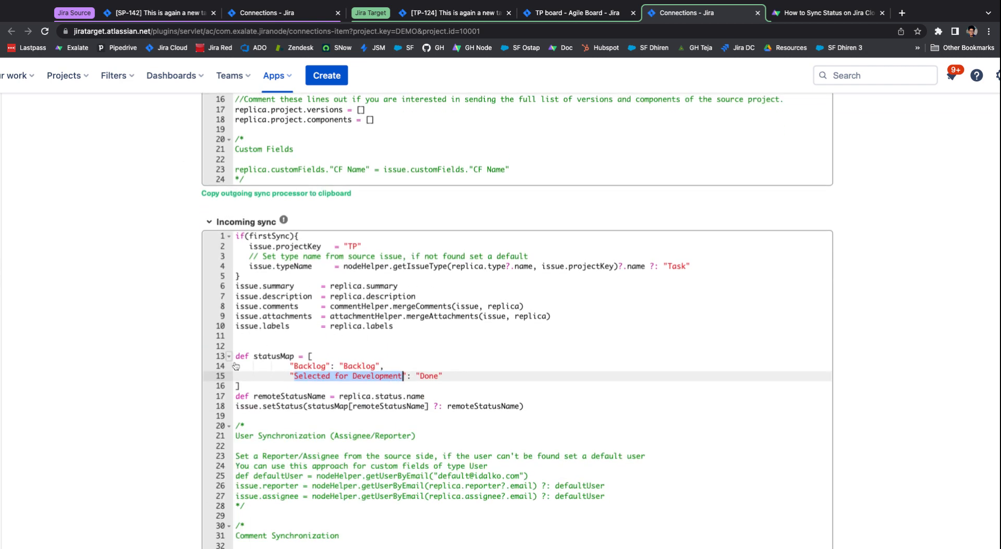
{"action": "left_click", "coordinate": [151, 16]}
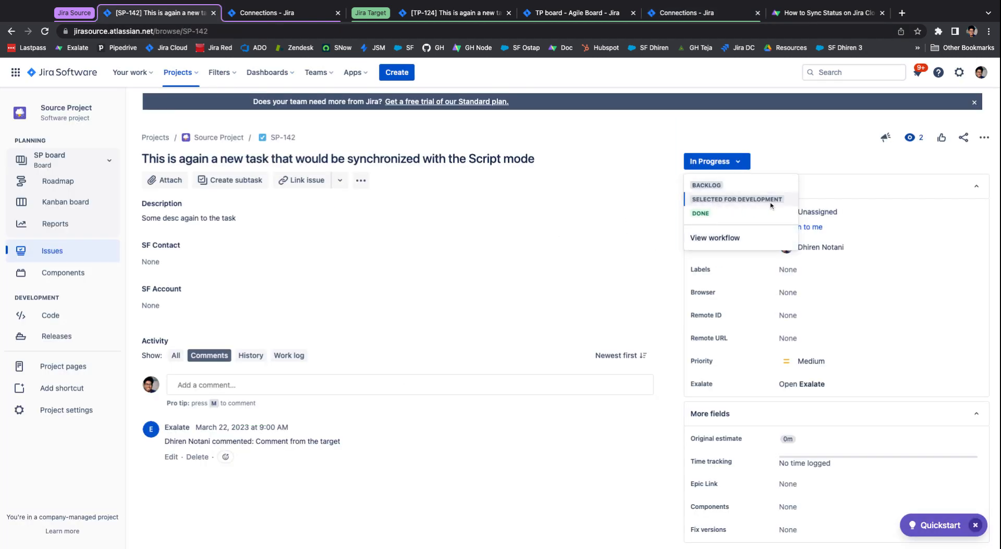
{"action": "left_click", "coordinate": [696, 15]}
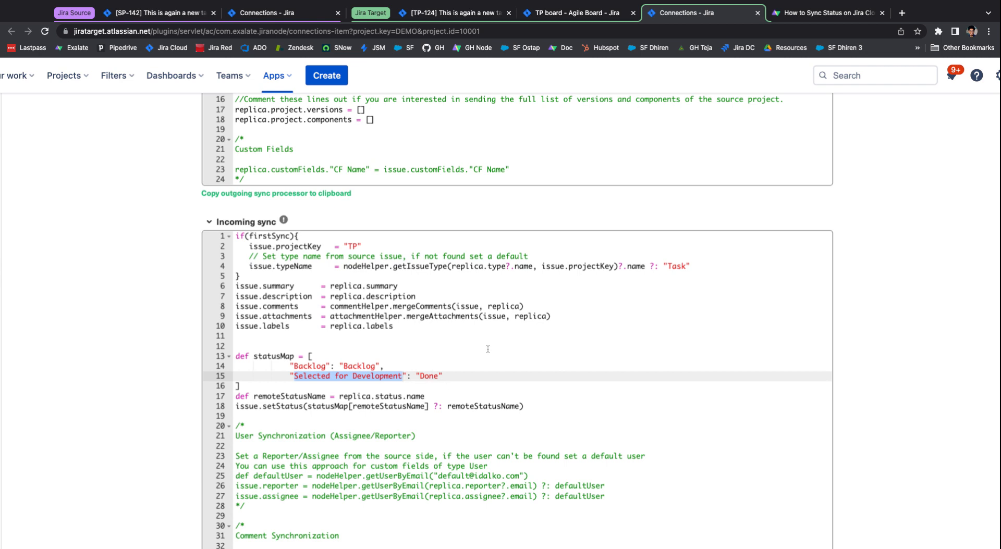
{"action": "scroll", "coordinate": [839, 233], "scroll_direction": "up", "scroll_amount": 7}
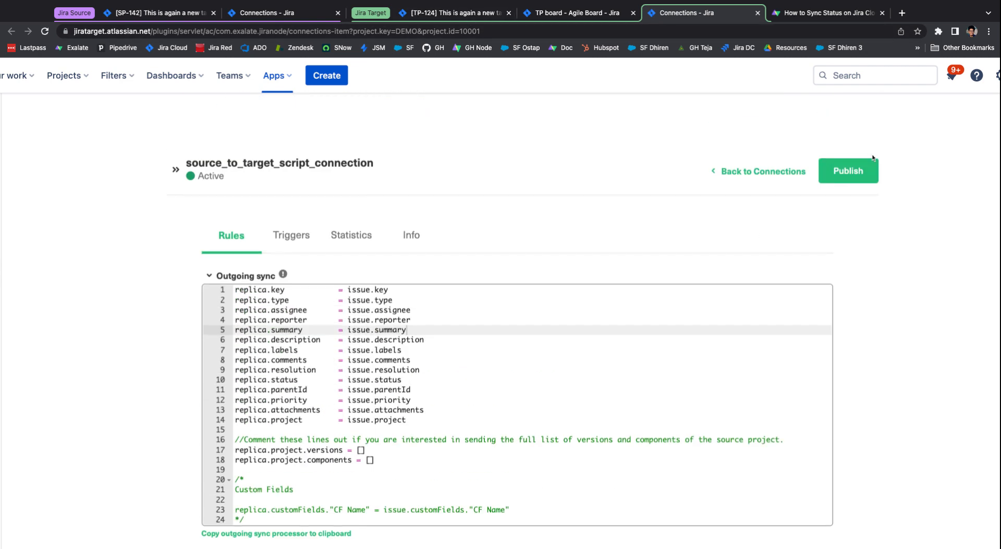
{"action": "left_click", "coordinate": [861, 182]}
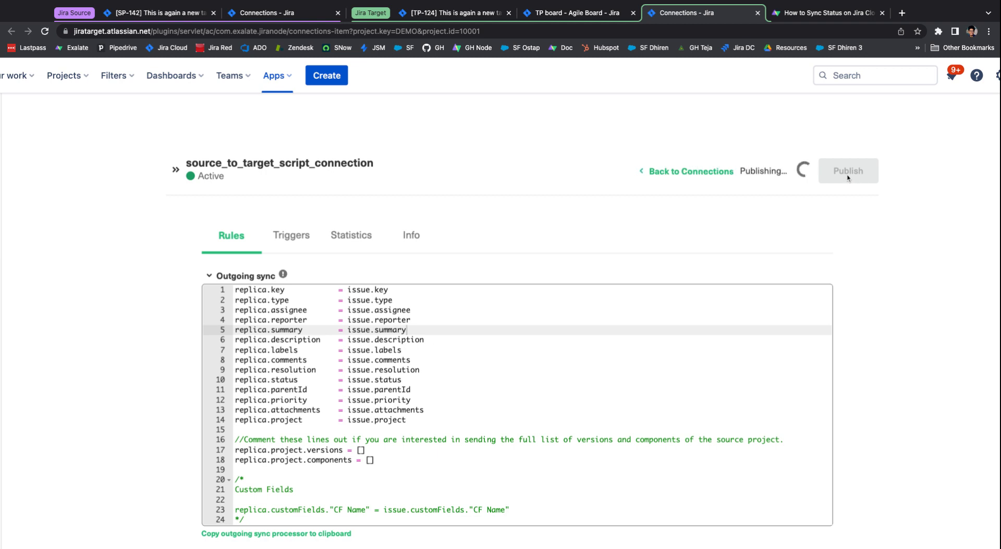
- Set the status of source issue SP-142 to Selected for Development
{"action": "left_click", "coordinate": [157, 12]}
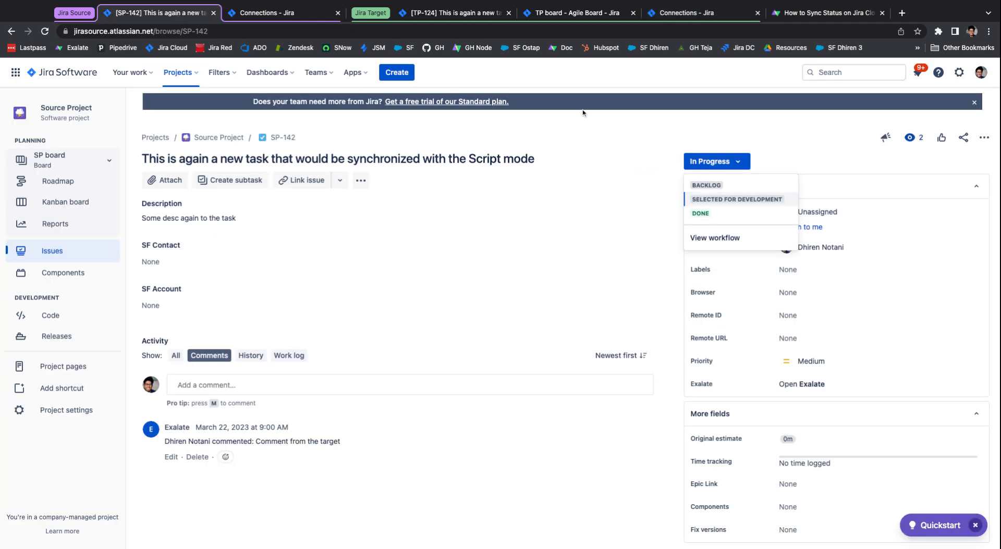
{"action": "left_click", "coordinate": [735, 199]}
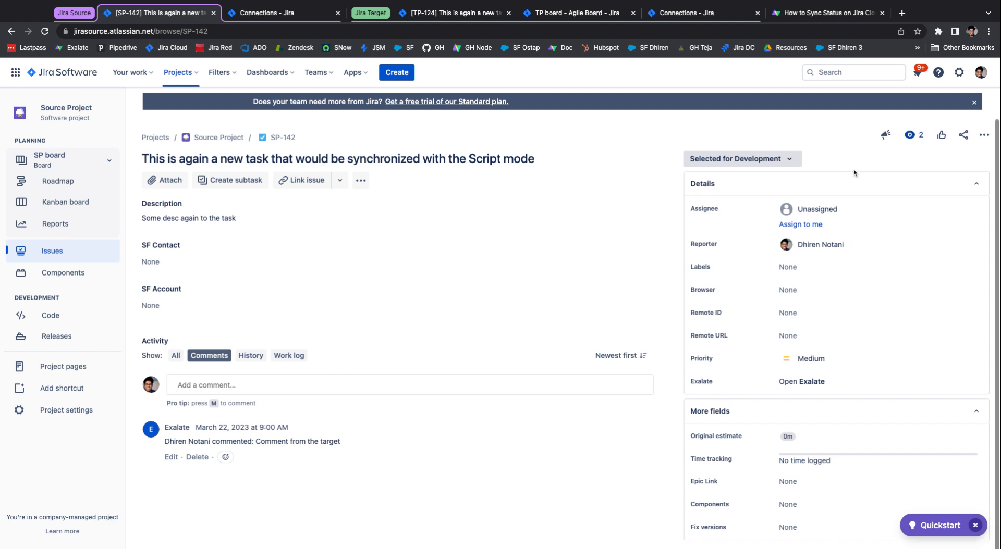
{"action": "scroll", "coordinate": [850, 171], "scroll_direction": "down", "scroll_amount": 1}
{"action": "scroll", "coordinate": [806, 338], "scroll_direction": "up", "scroll_amount": 1}
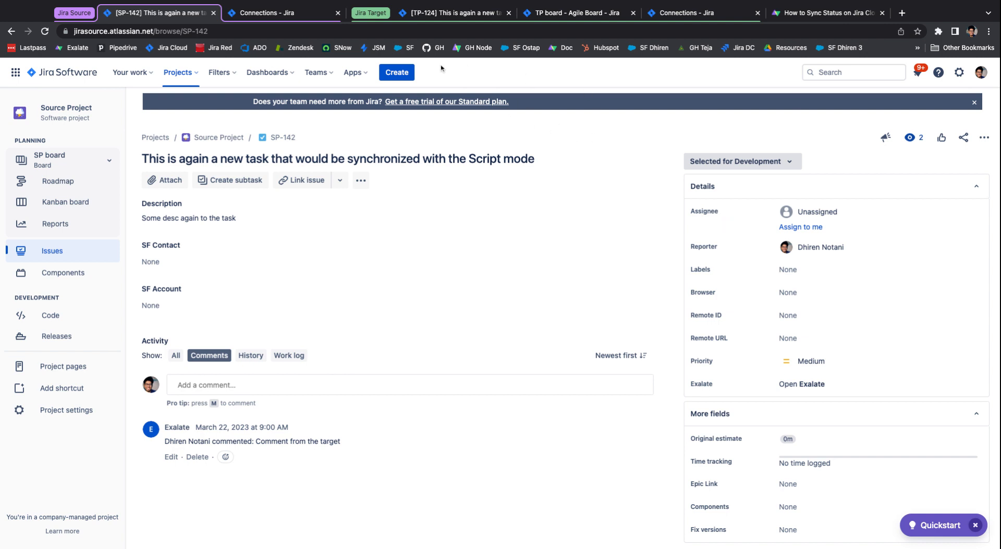
- Check the synced status of target issue TP-124 and examine the status change in its history
{"action": "left_click", "coordinate": [448, 15]}
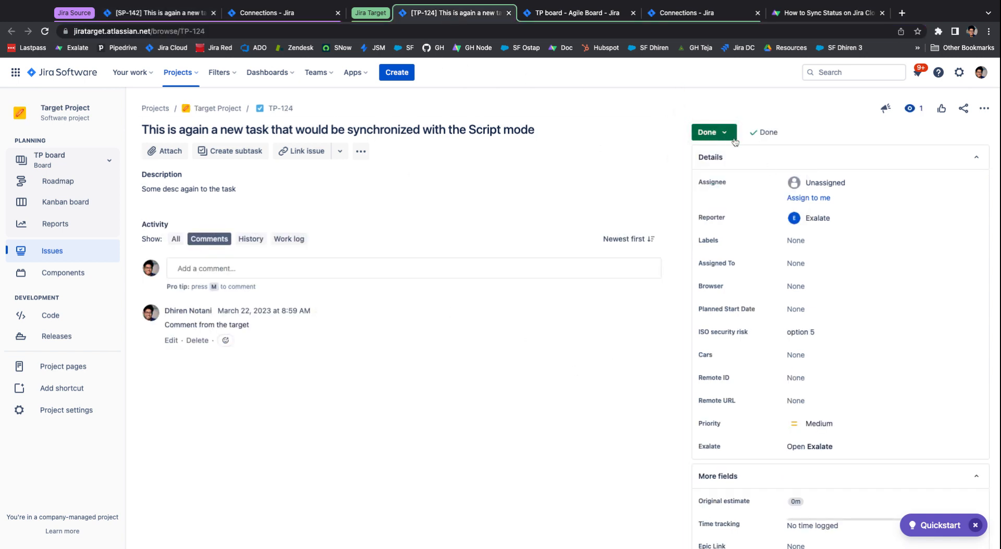
{"action": "left_click", "coordinate": [250, 242]}
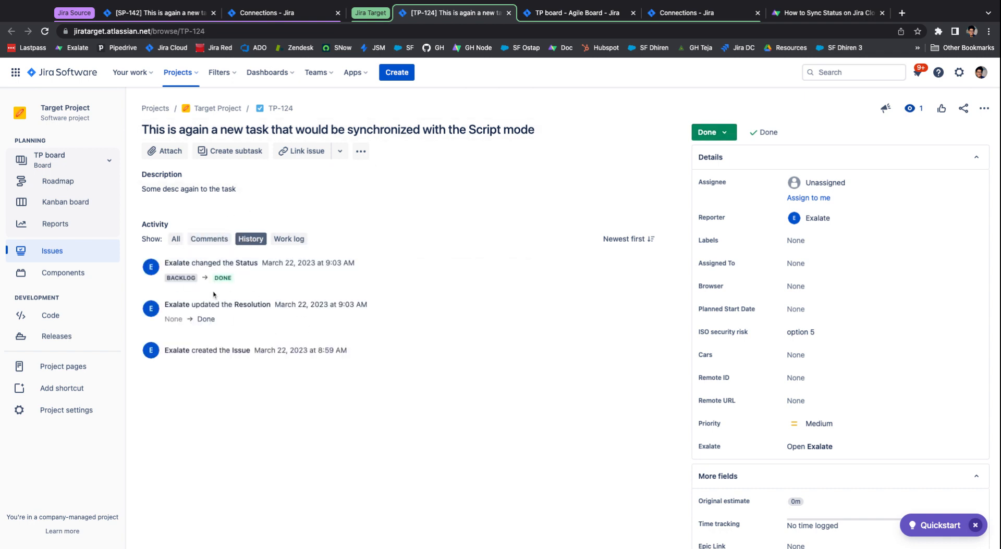
{"action": "left_click_drag", "start_coordinate": [164, 263], "coordinate": [348, 263]}
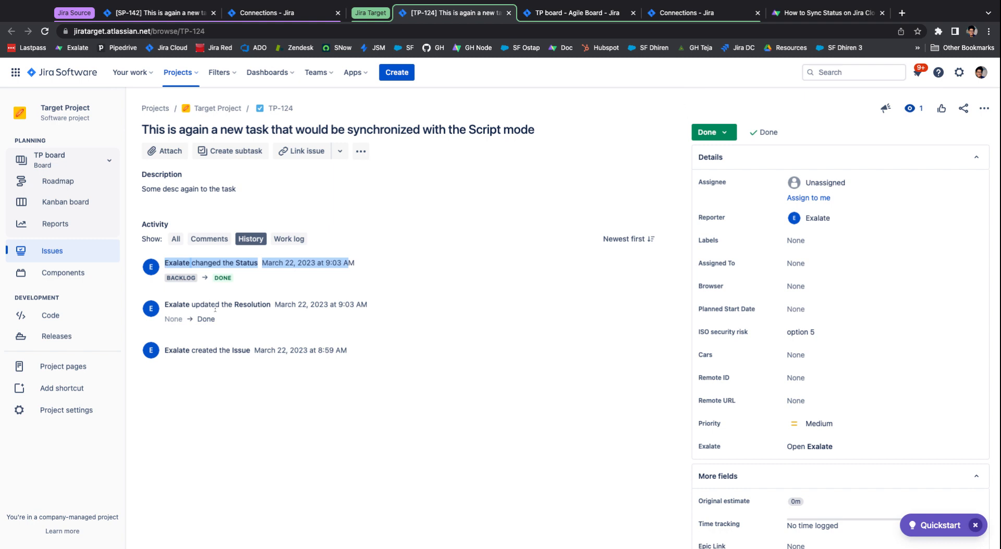
{"action": "left_click", "coordinate": [204, 263]}
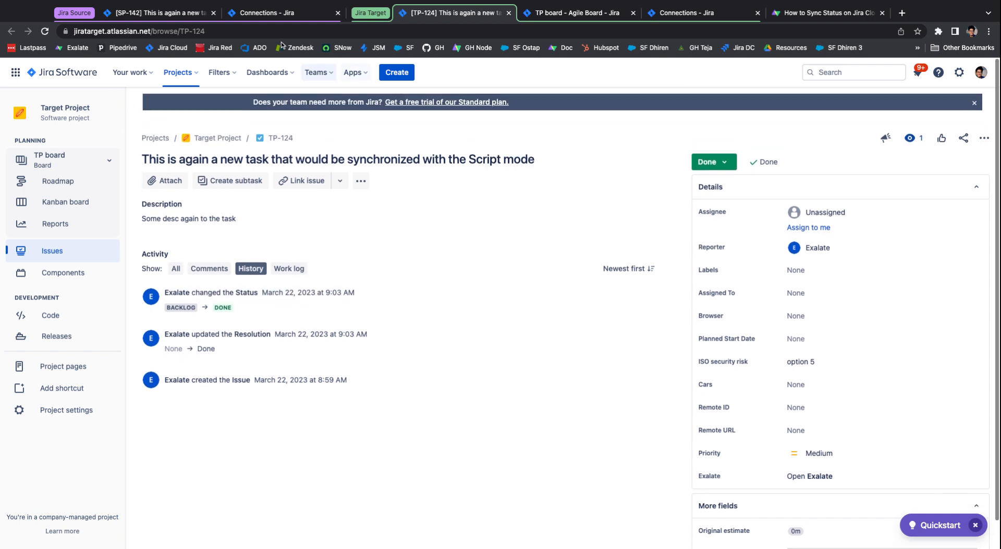
- Set the status of source issue SP-142 to Backlog and open target issue TP-124 to check the sync
{"action": "left_click", "coordinate": [145, 15]}
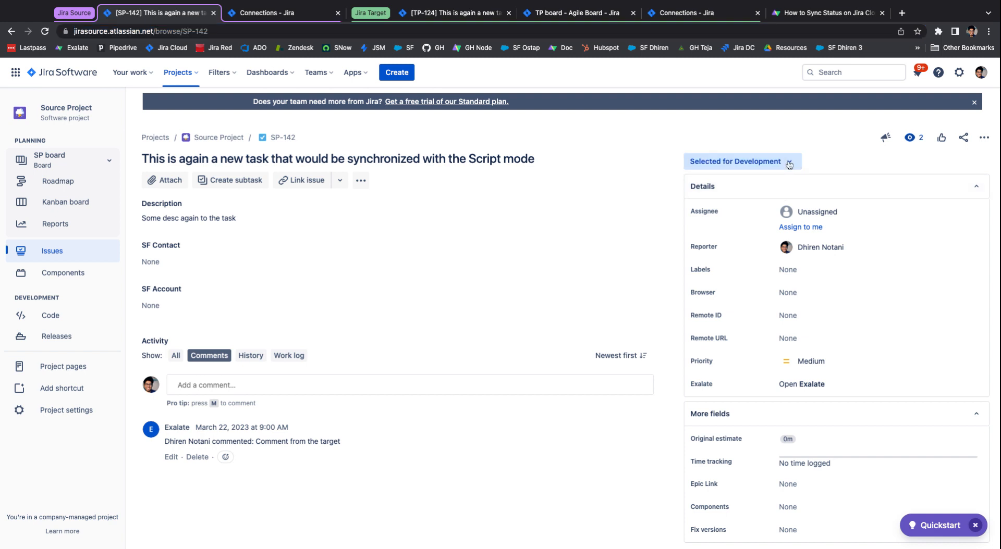
{"action": "left_click", "coordinate": [736, 161]}
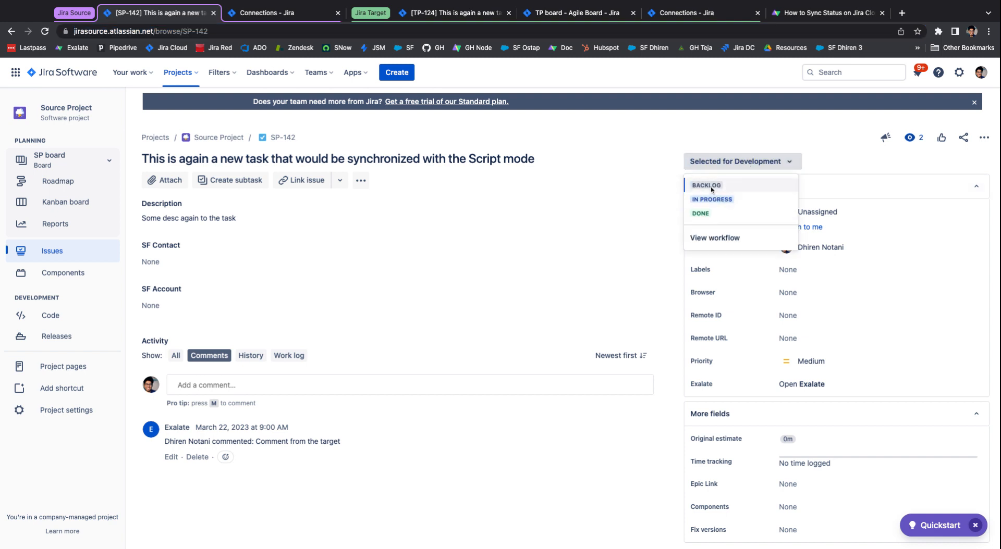
{"action": "left_click", "coordinate": [711, 185]}
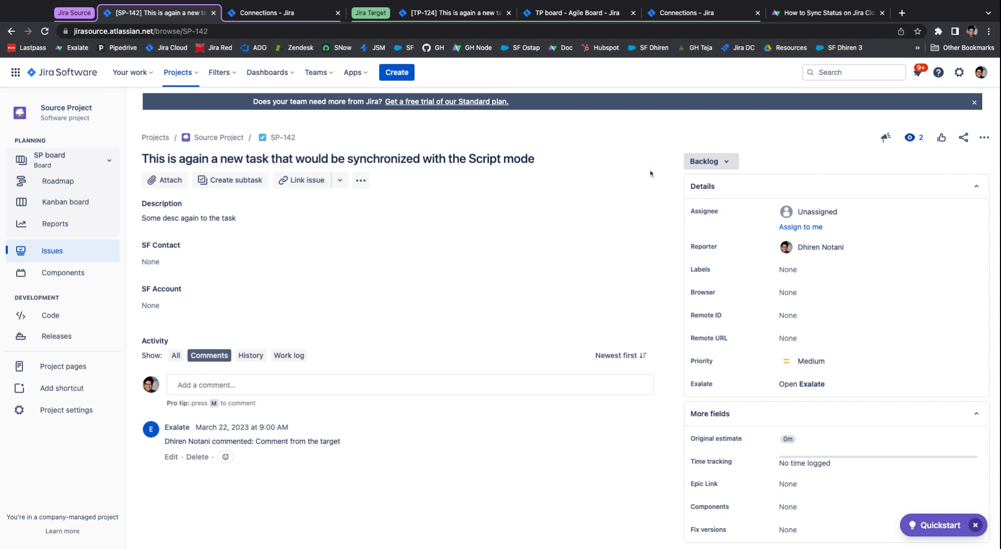
{"action": "left_click", "coordinate": [417, 13]}
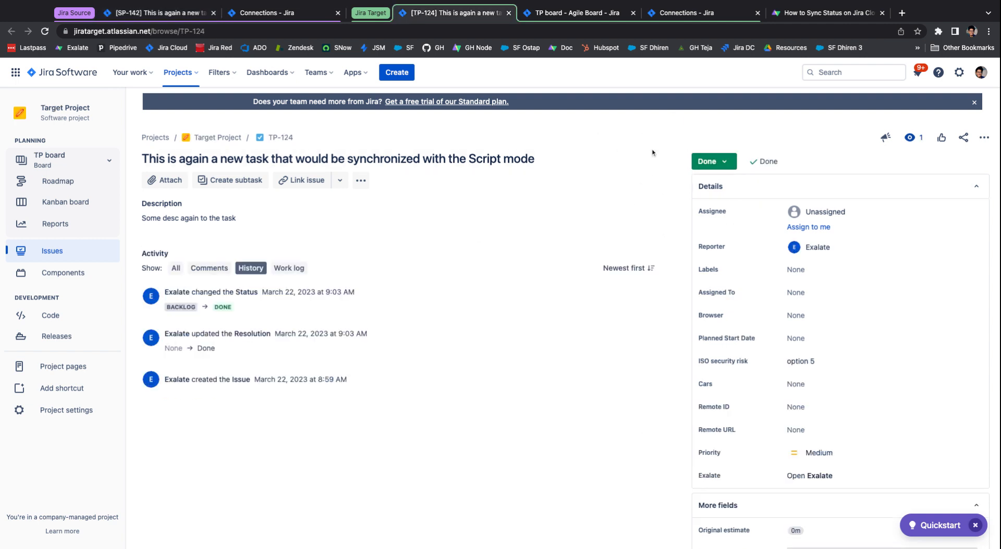